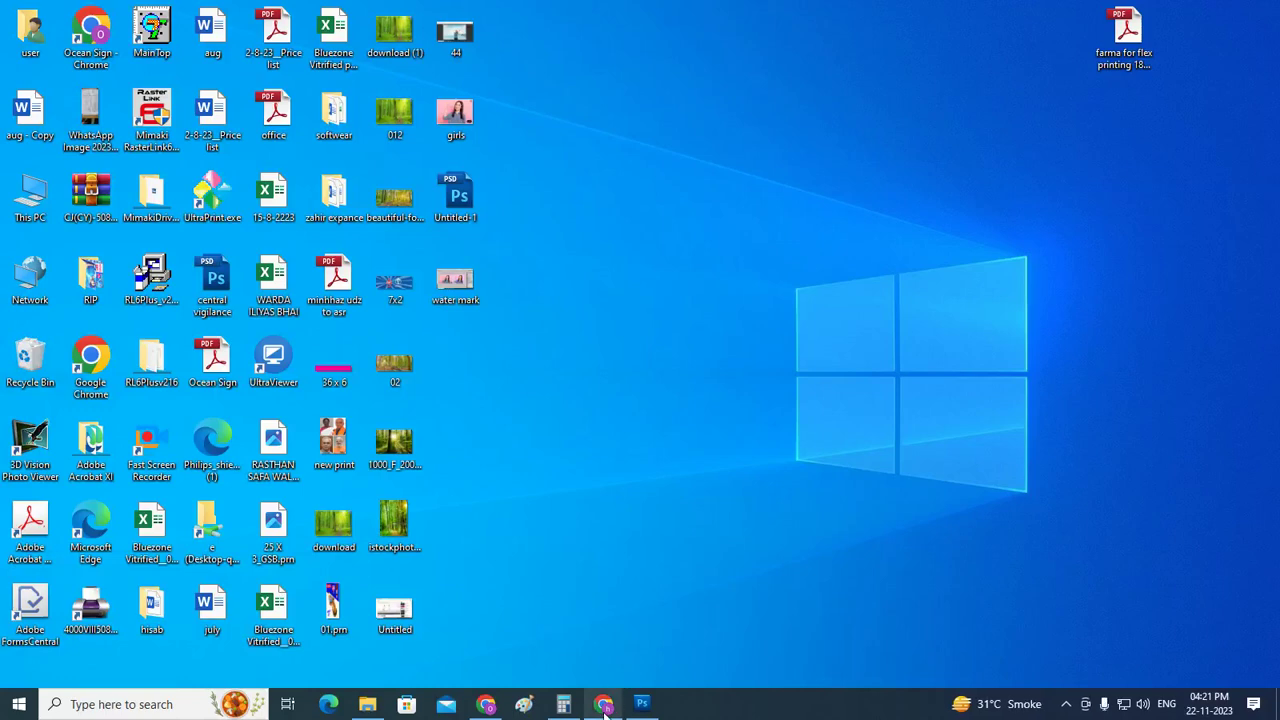
- Close the empty Chrome tab, minimize the browser and bring Photoshop forward
left_click(603, 704)
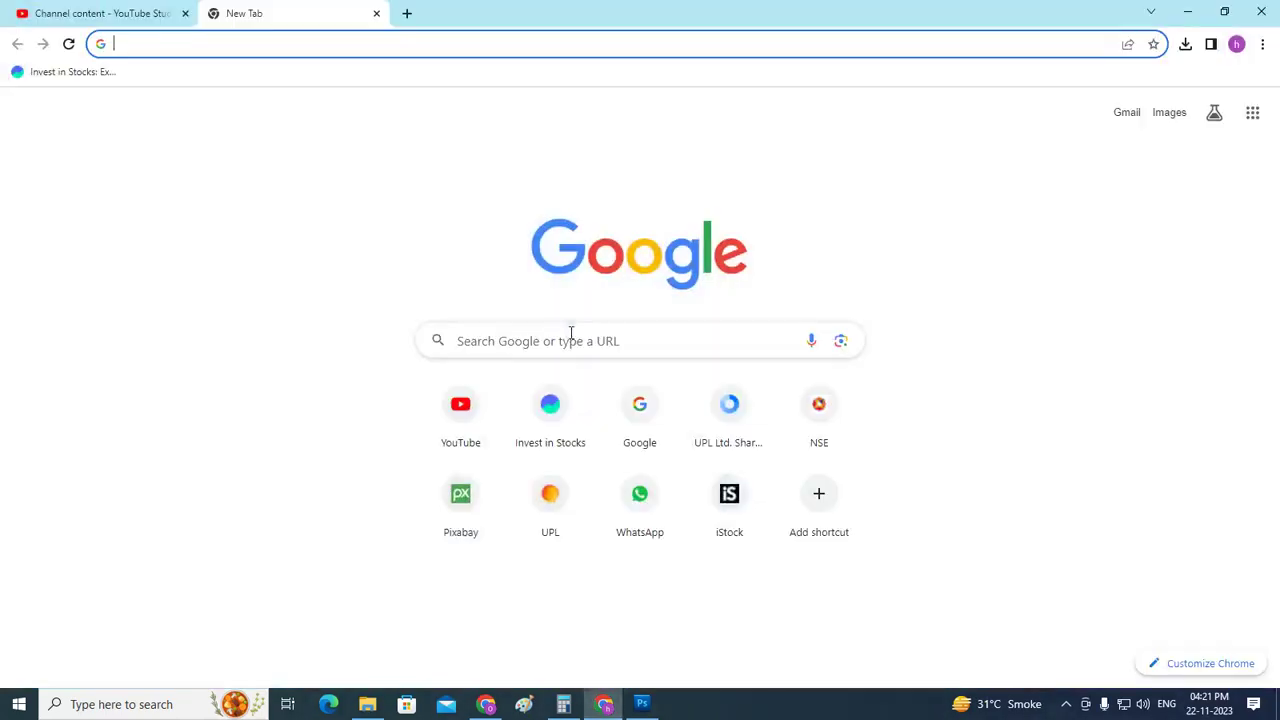
left_click(376, 14)
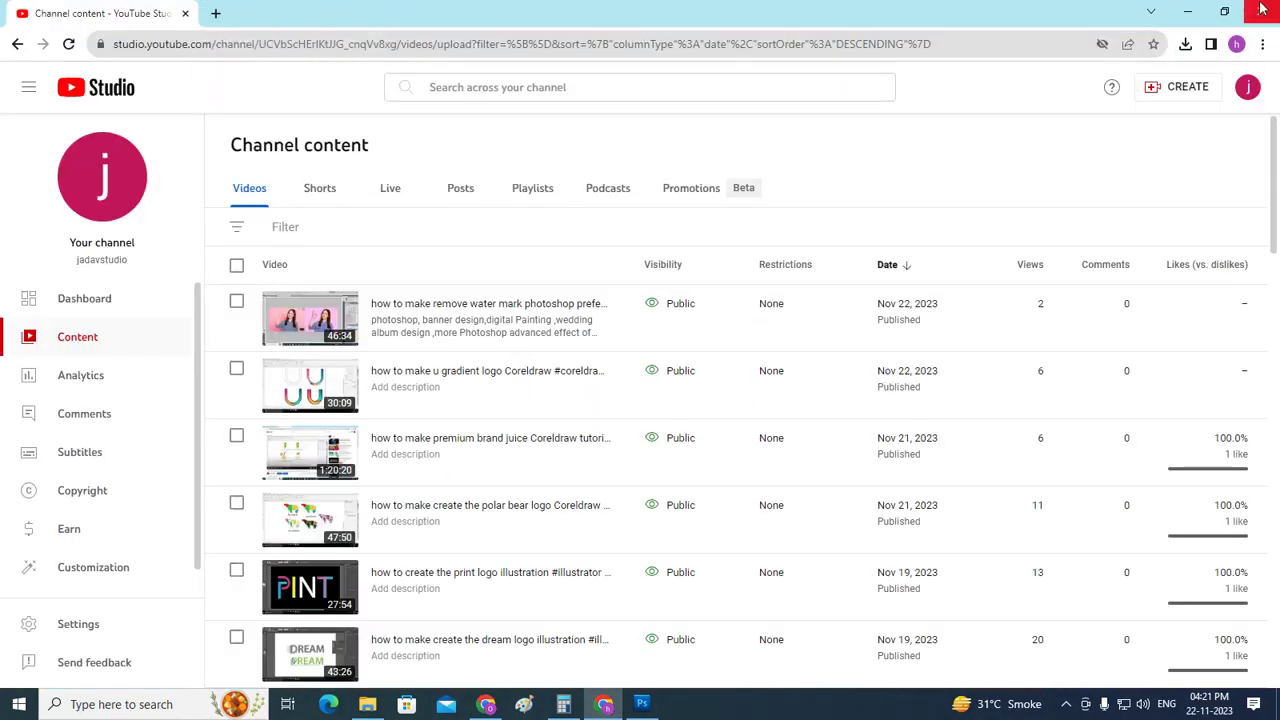
left_click(1187, 12)
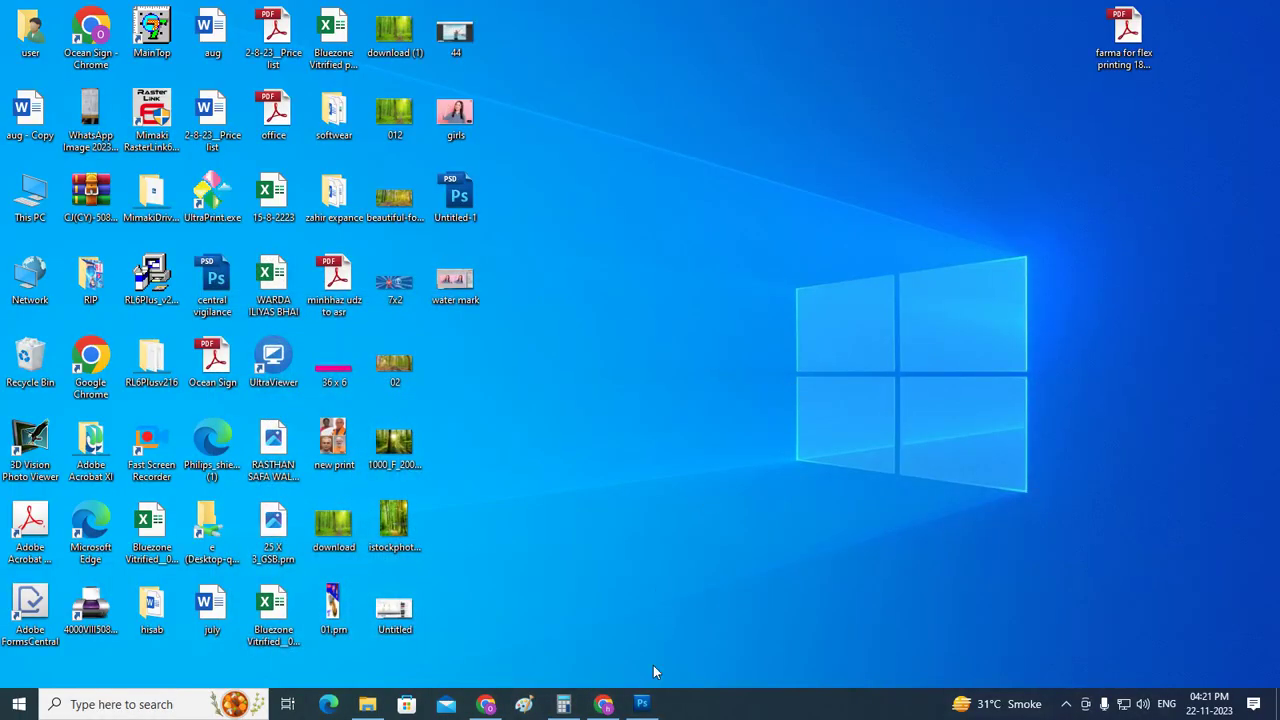
left_click(642, 704)
- Open pexels-thangaraj-editor-17152018 from the Documents folder in Photoshop
left_click(48, 14)
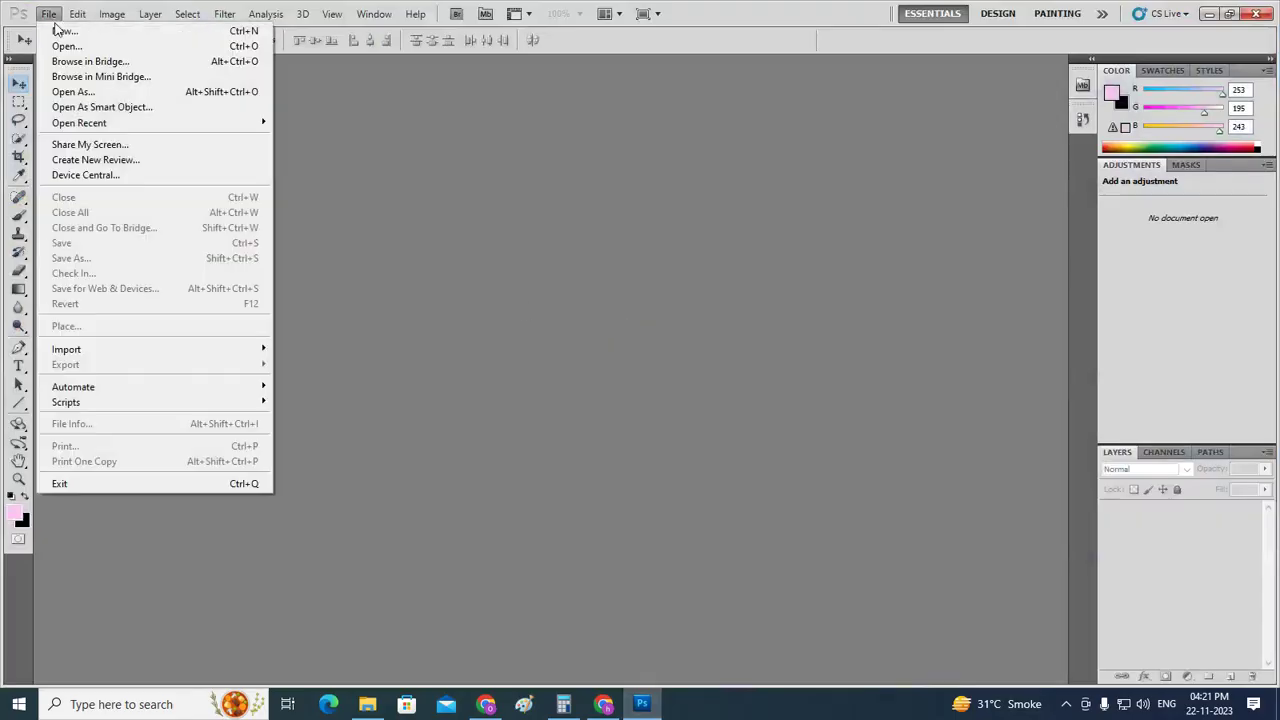
left_click(66, 44)
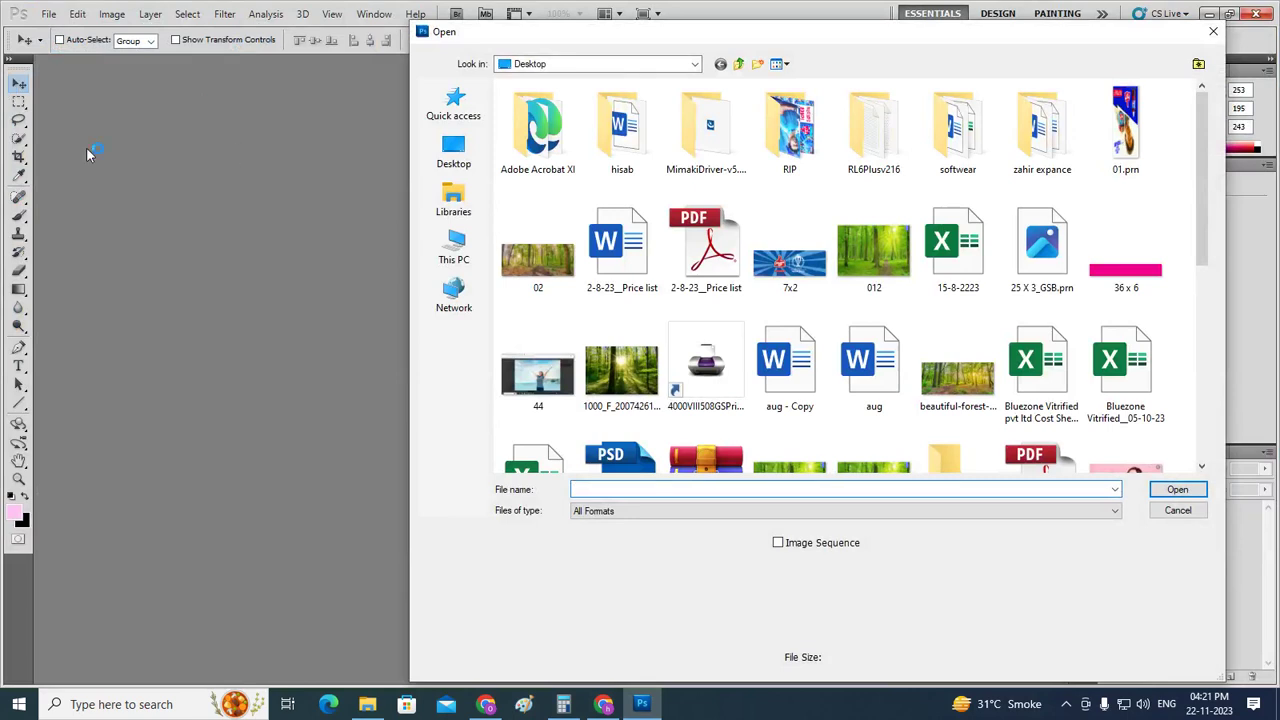
left_click(1068, 706)
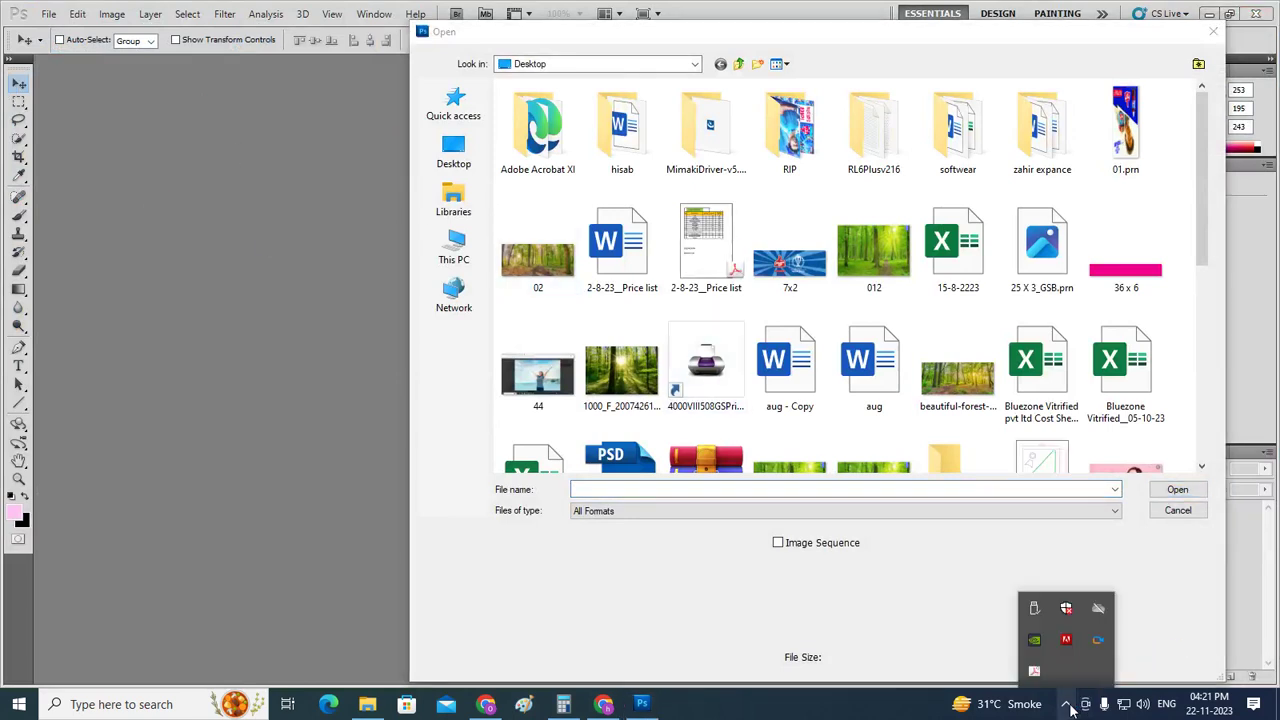
left_click(914, 537)
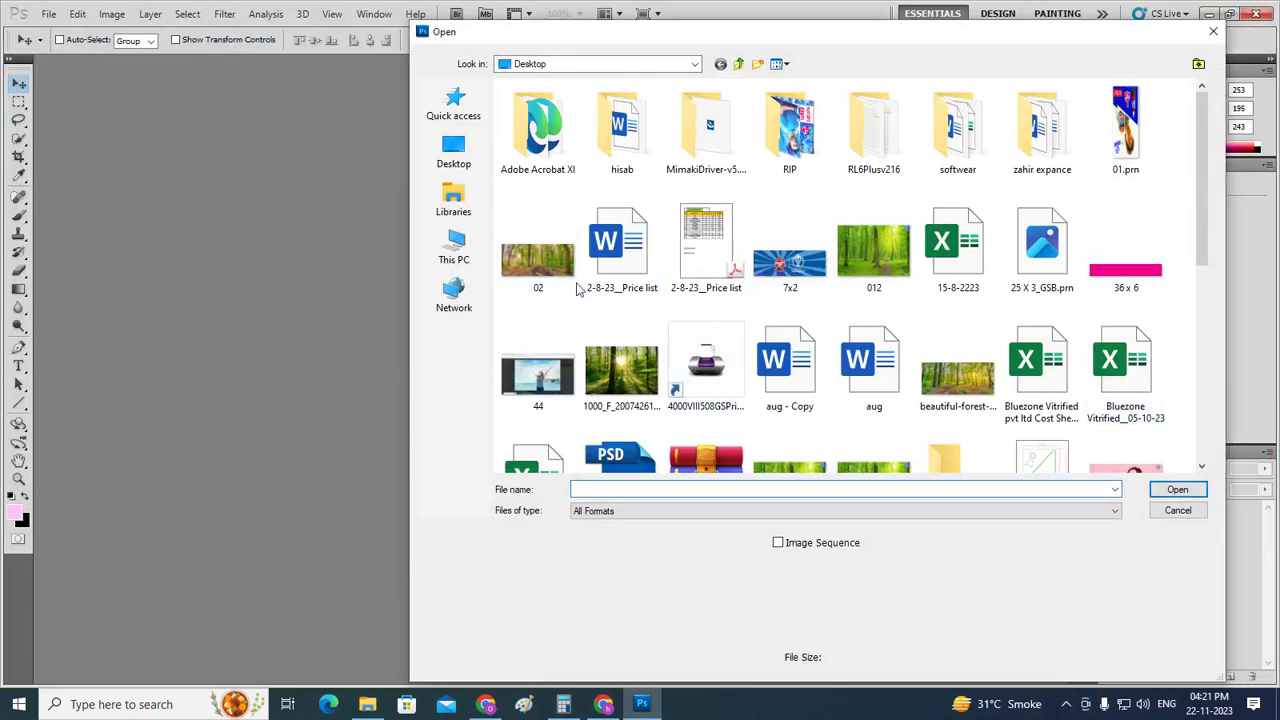
left_click(452, 150)
left_click(455, 200)
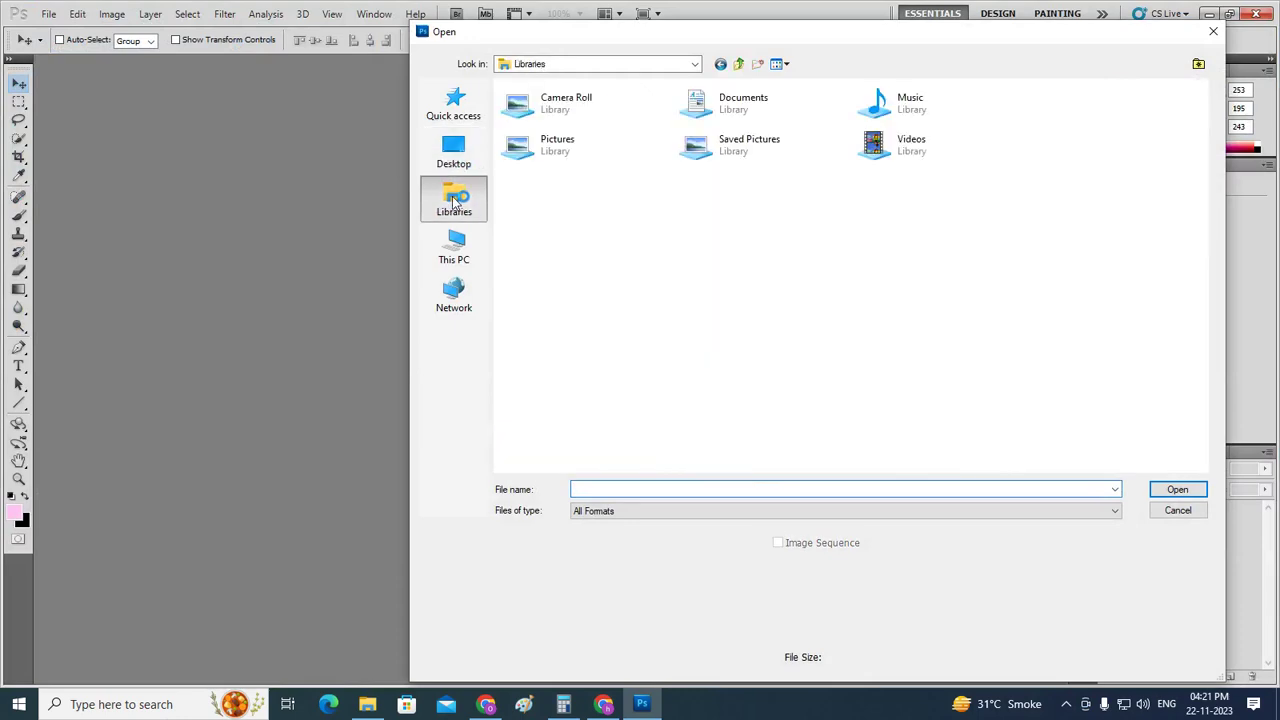
double_click(550, 158)
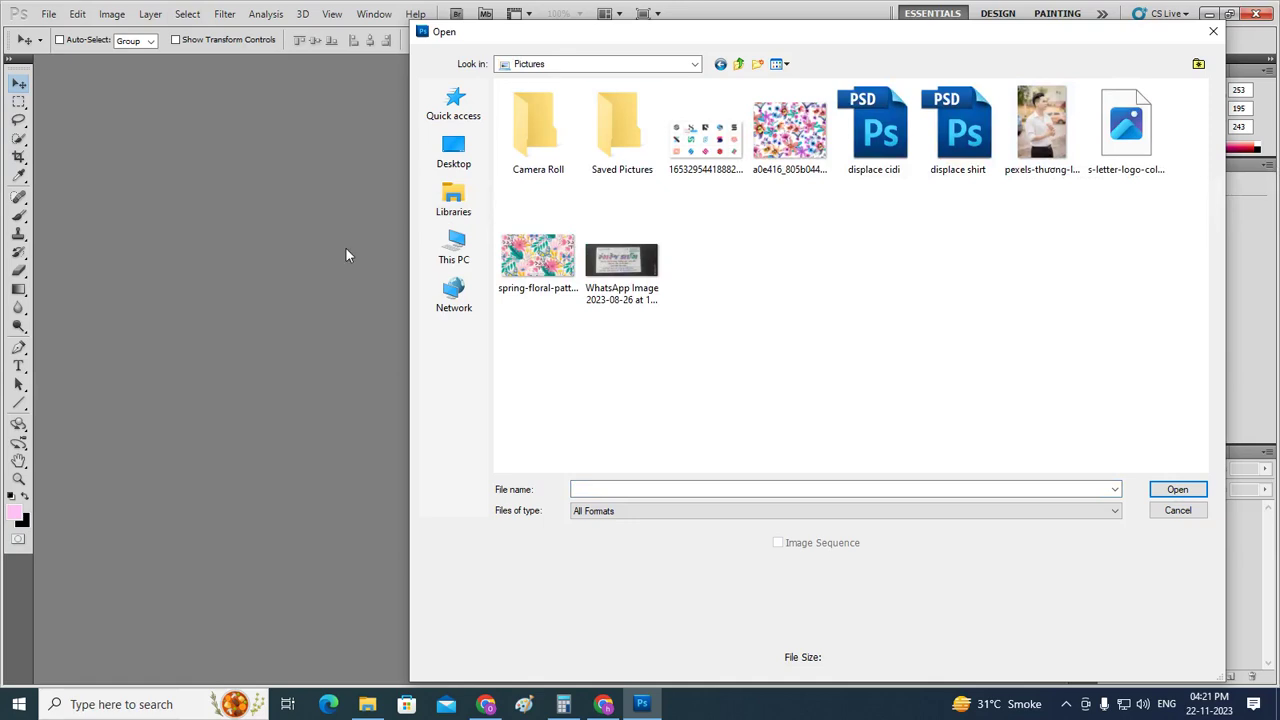
left_click(455, 252)
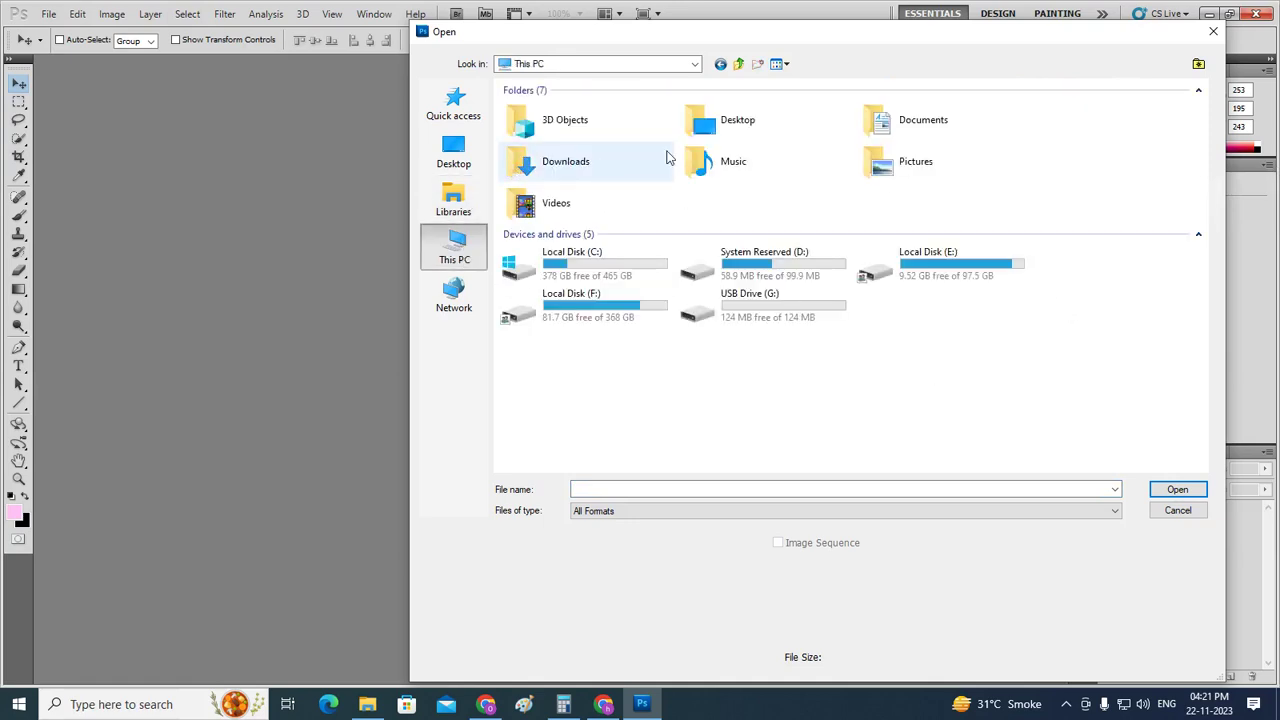
double_click(903, 131)
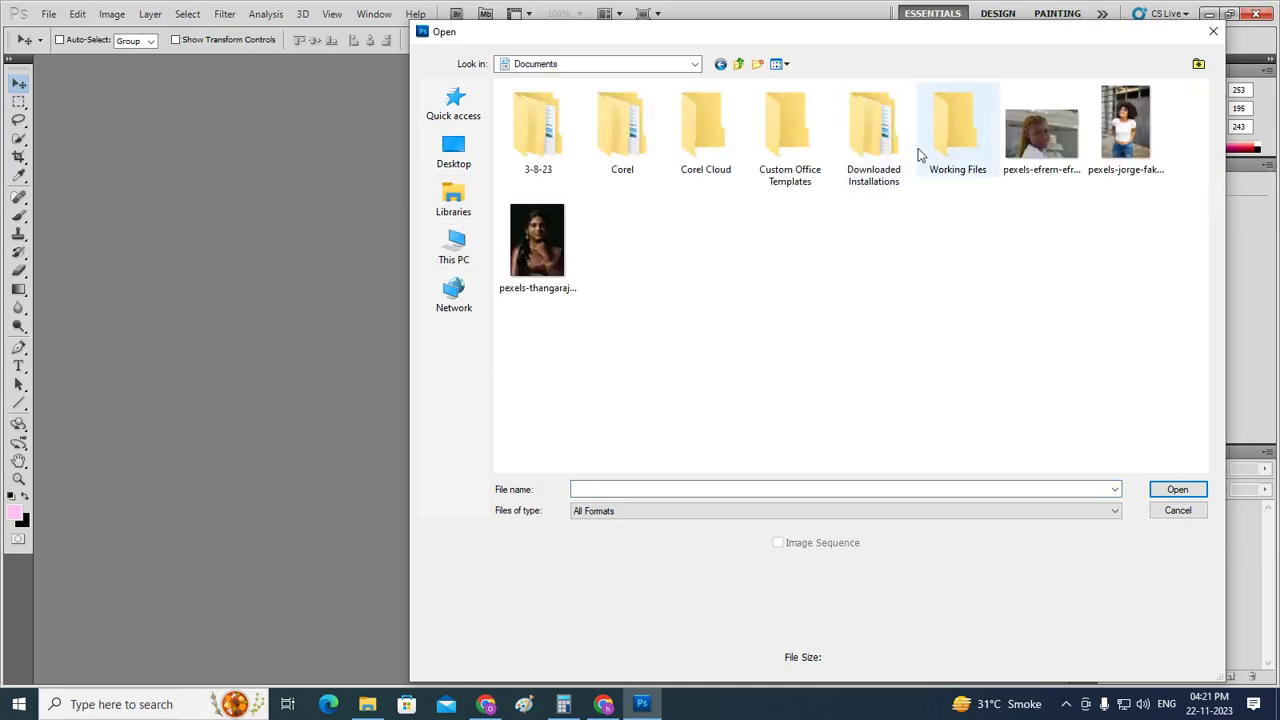
left_click(549, 240)
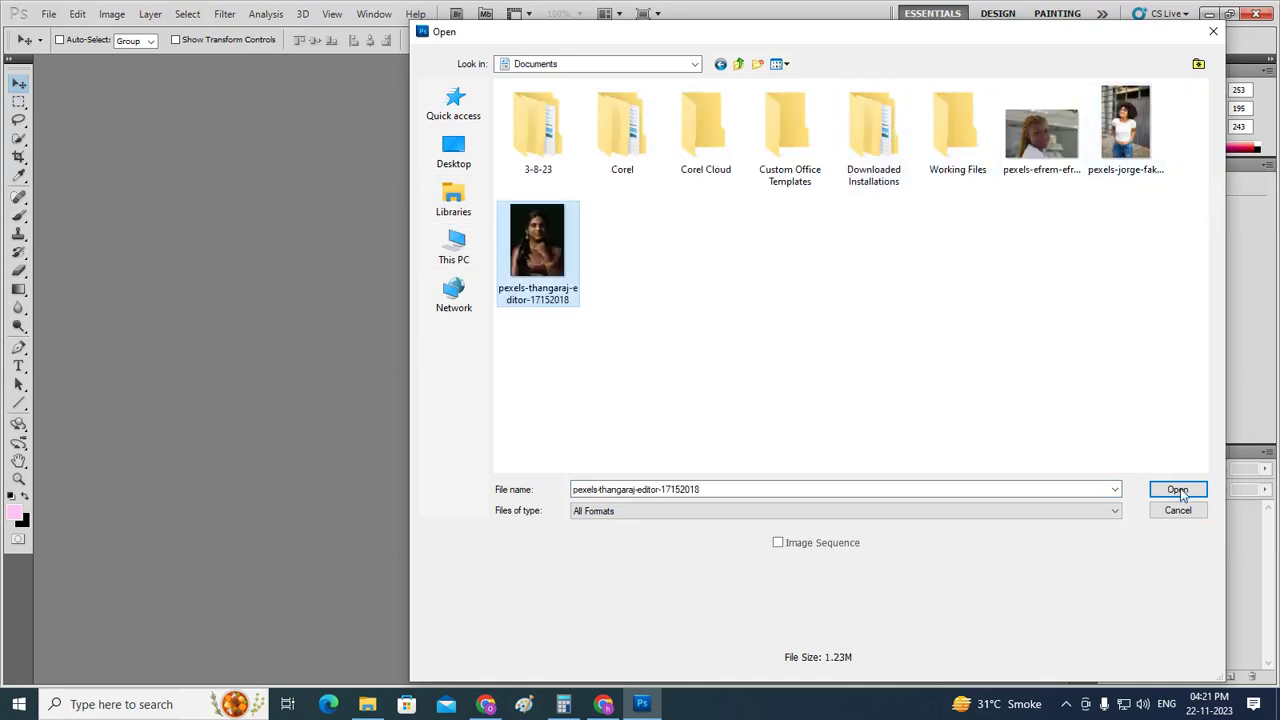
left_click(1178, 490)
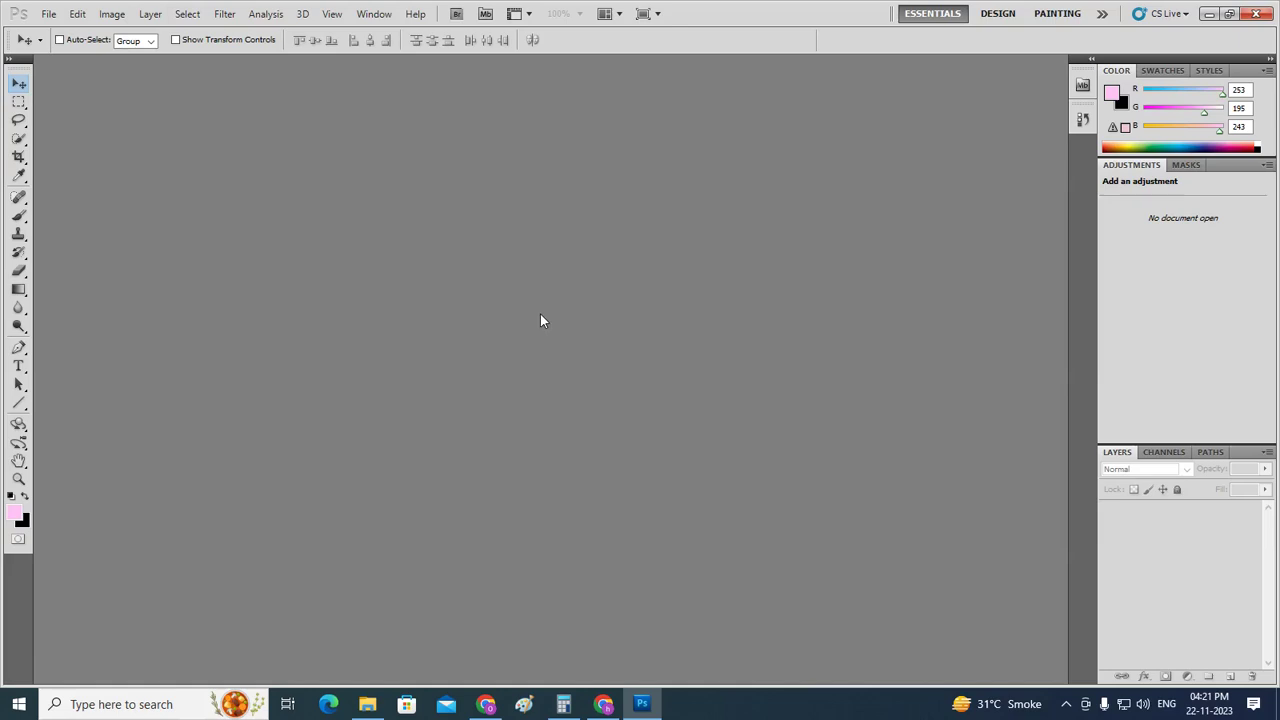
- Minimize the Documents folder window and return to Photoshop
left_click(367, 704)
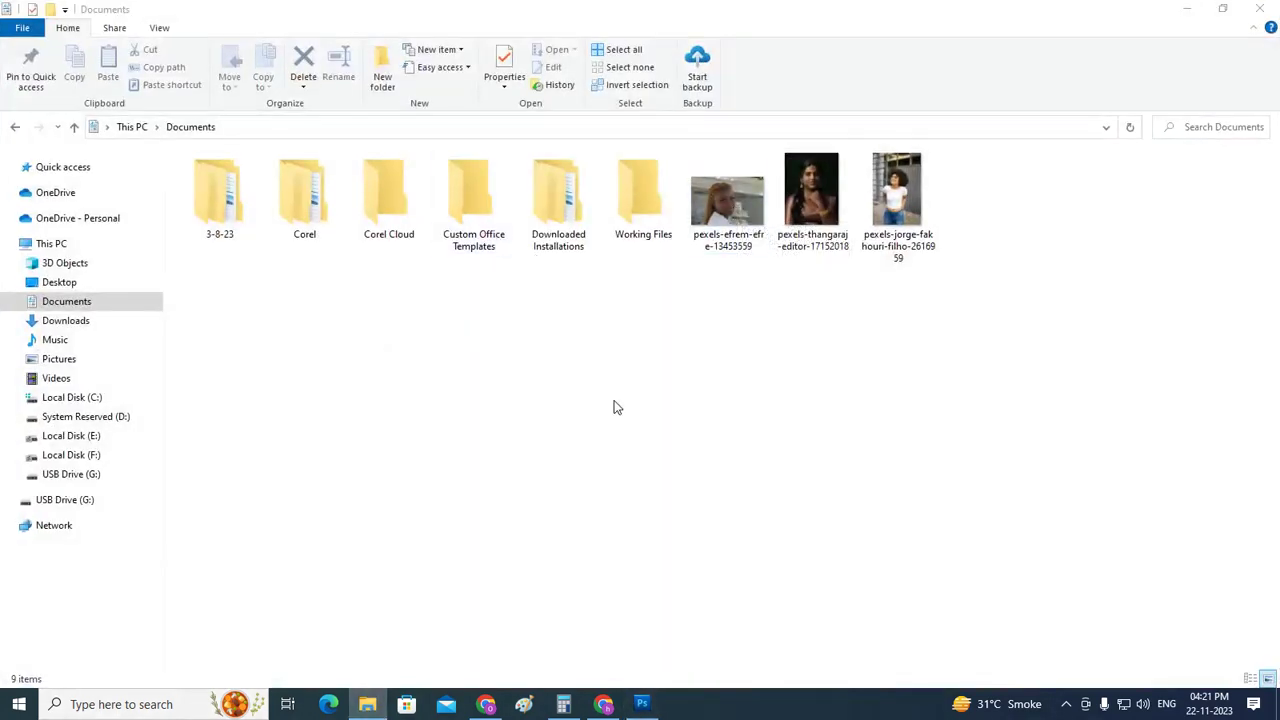
left_click(1187, 10)
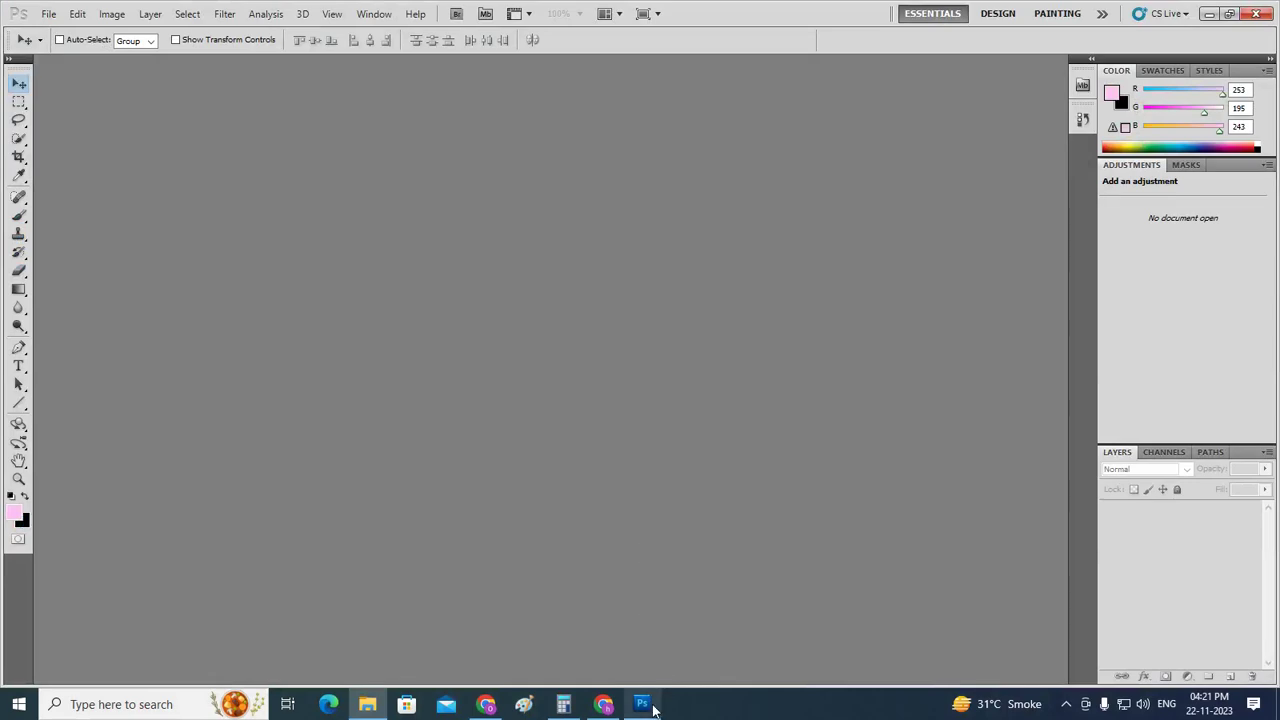
double_click(646, 335)
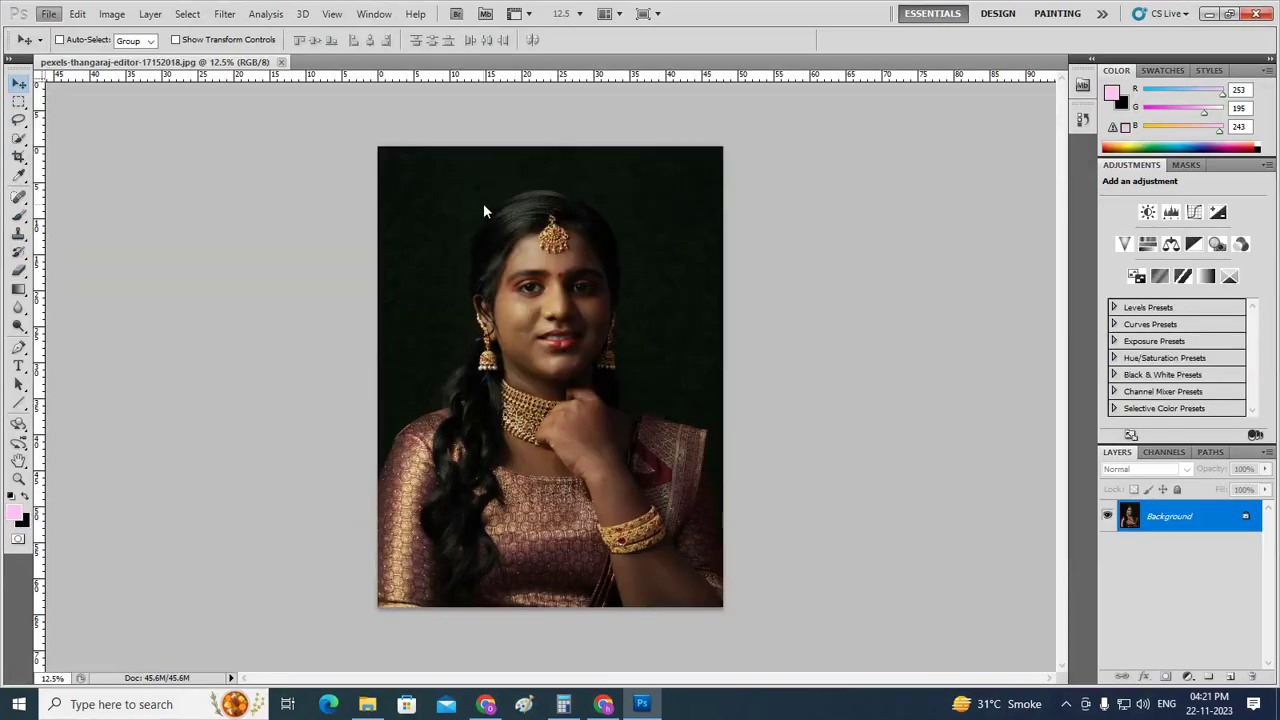
- Convert the Background into Layer 0 and duplicate it with Ctrl+J
left_click(1215, 528)
double_click(1215, 528)
left_click(768, 224)
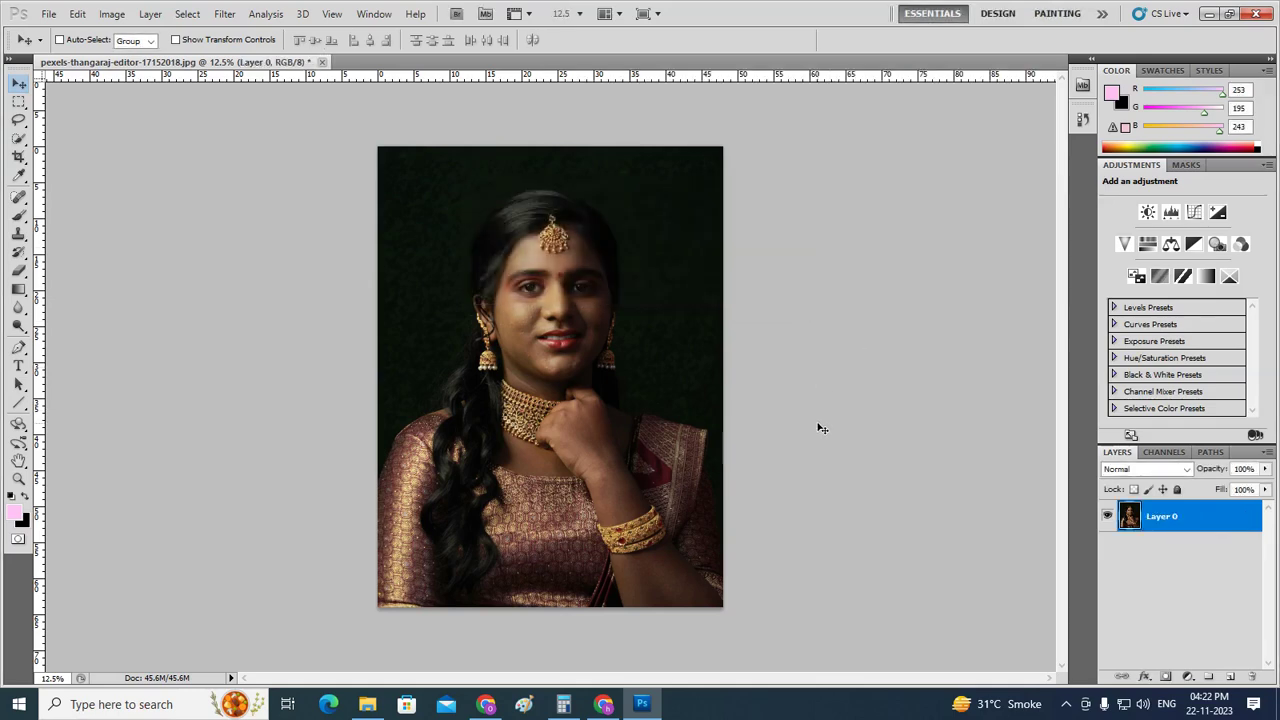
key("ctrl+j")
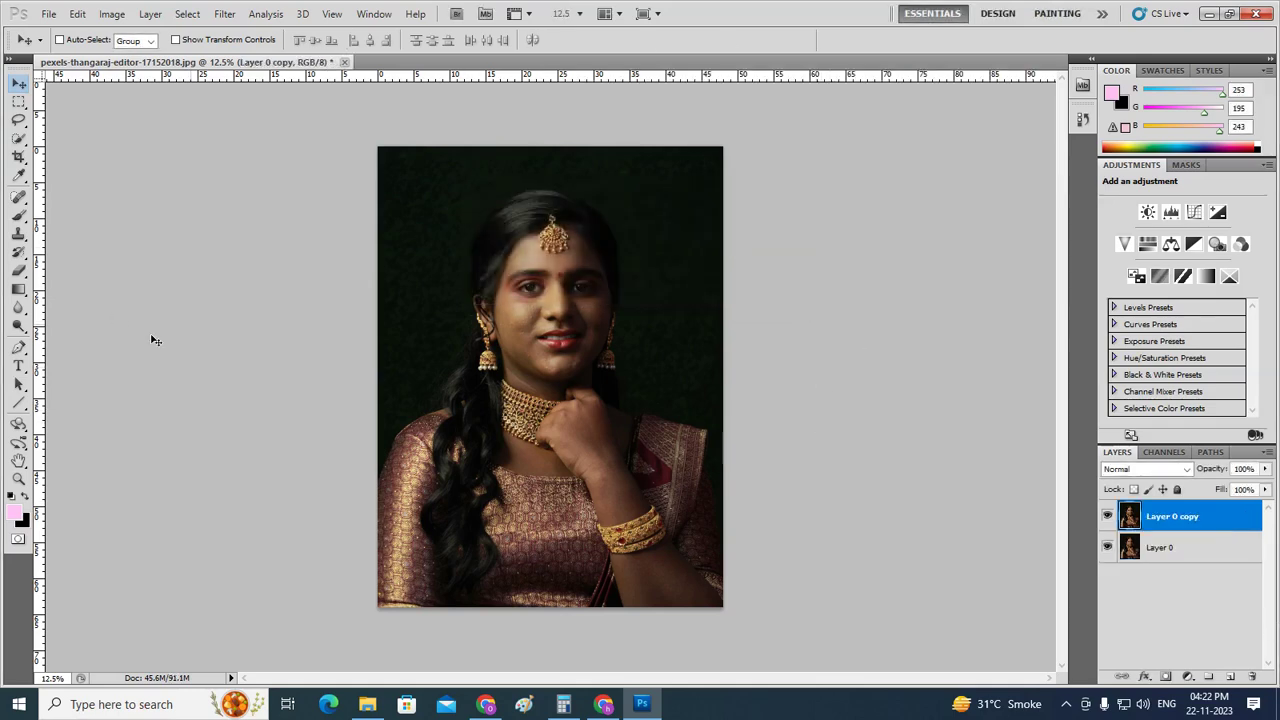
- Make Layer 0 copy a smart object, open its contents and fit to window
right_click(1176, 517)
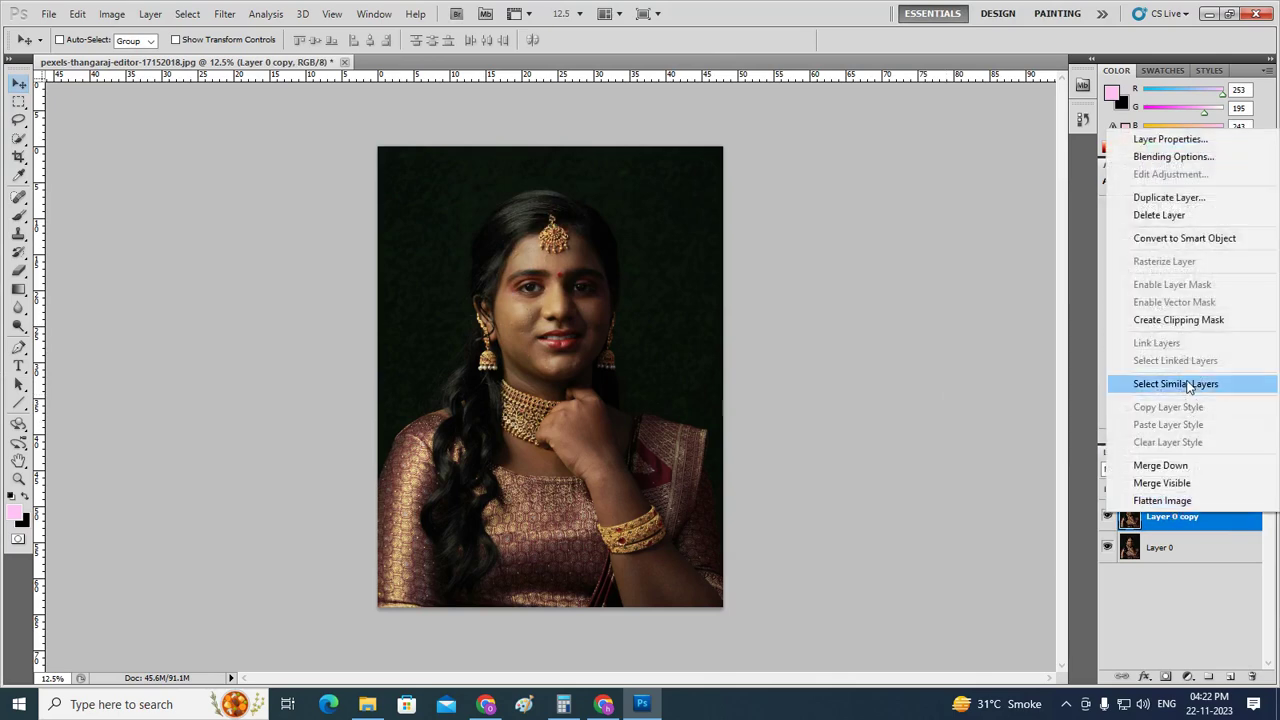
left_click(1188, 238)
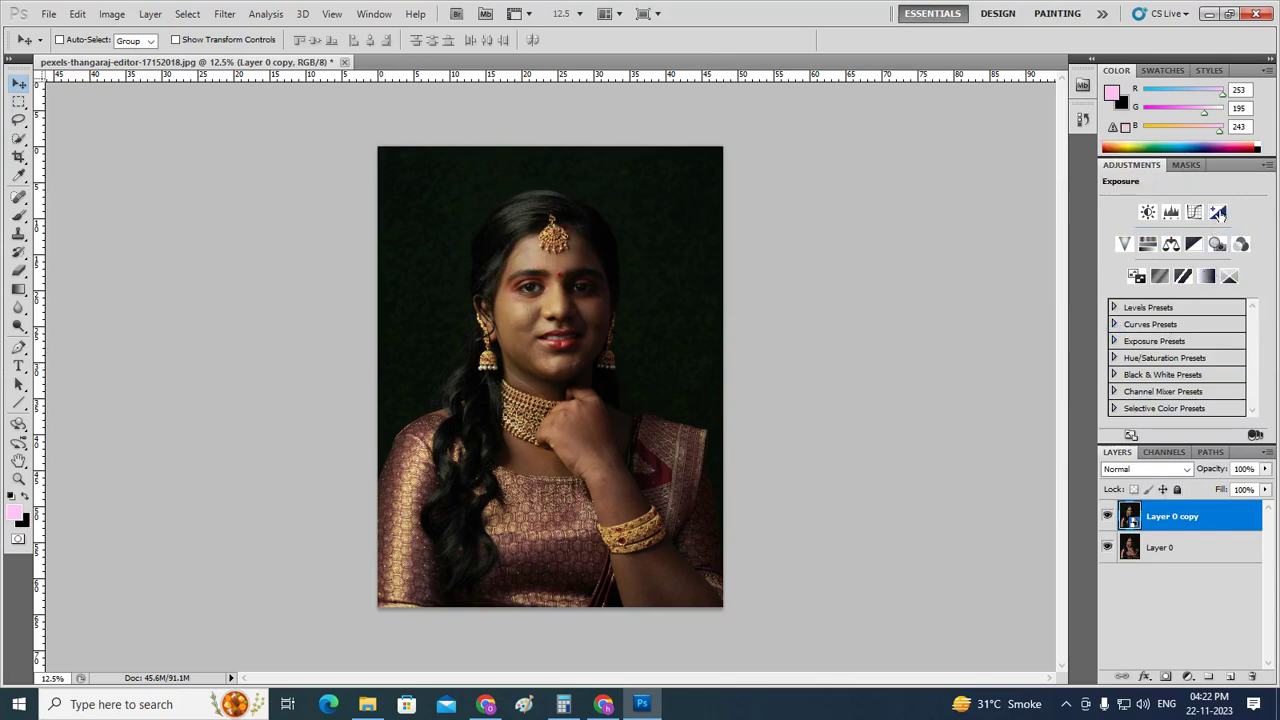
double_click(1129, 516)
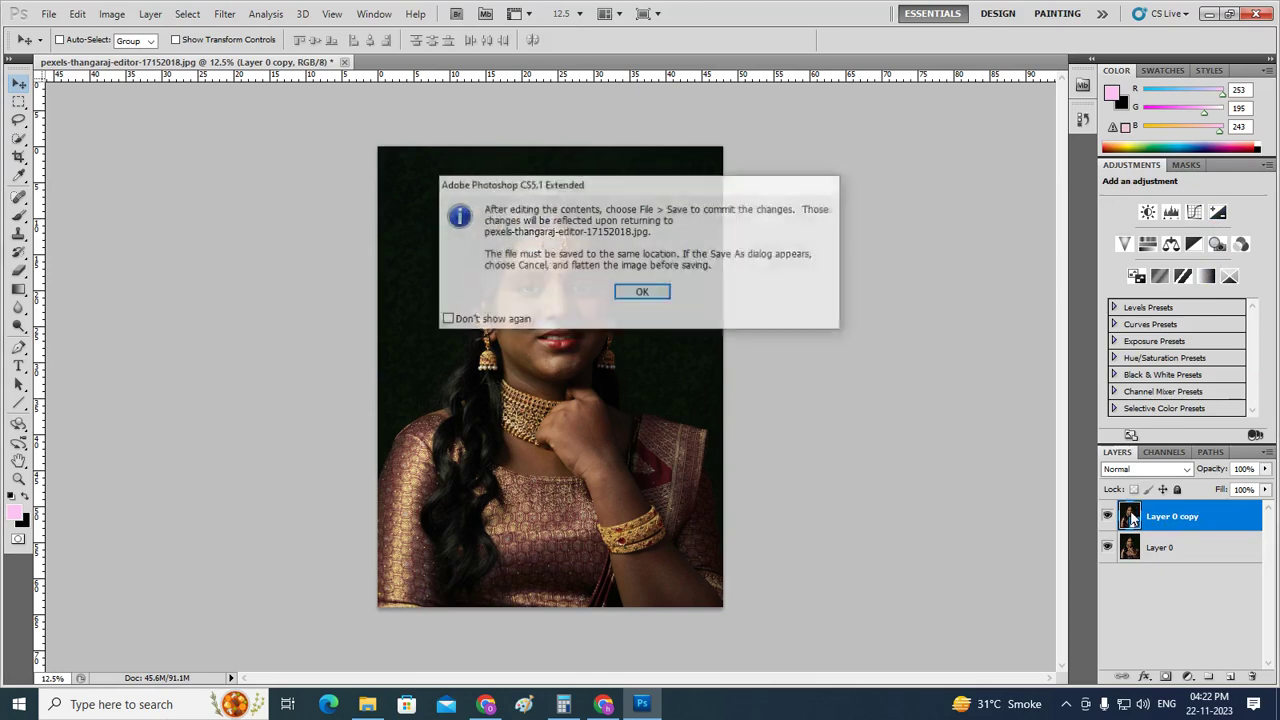
left_click(643, 294)
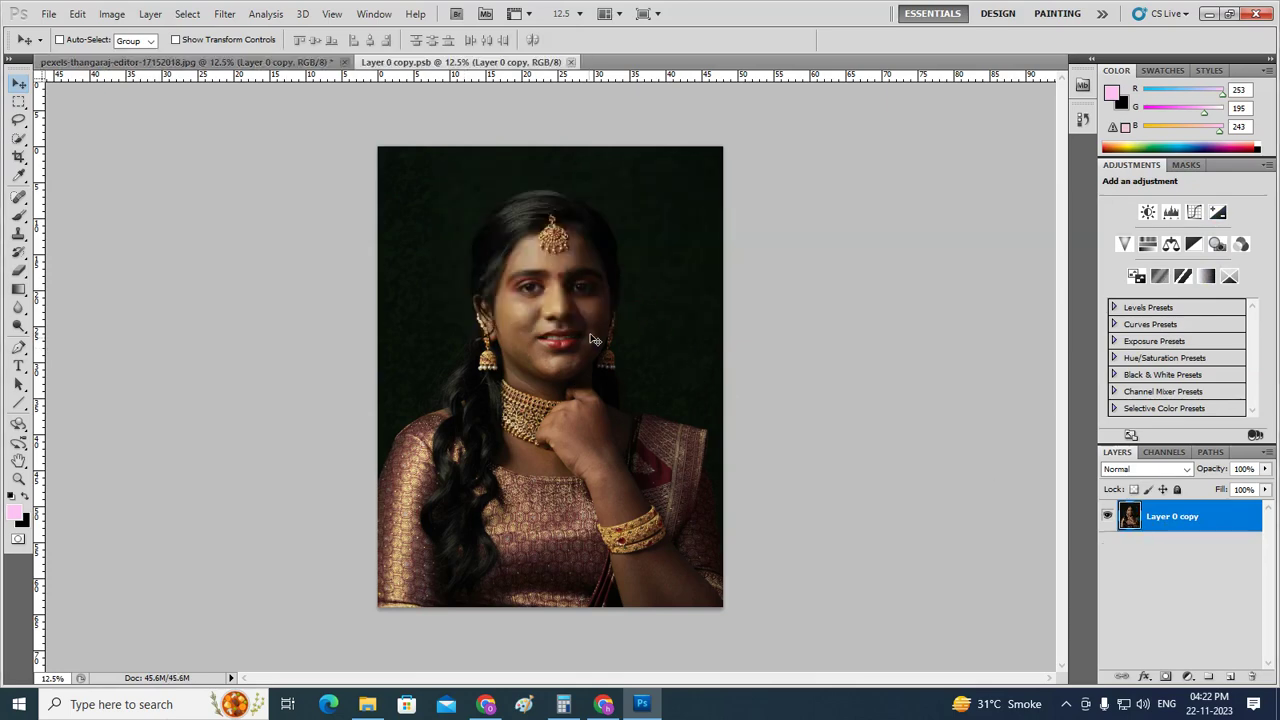
key("ctrl+0")
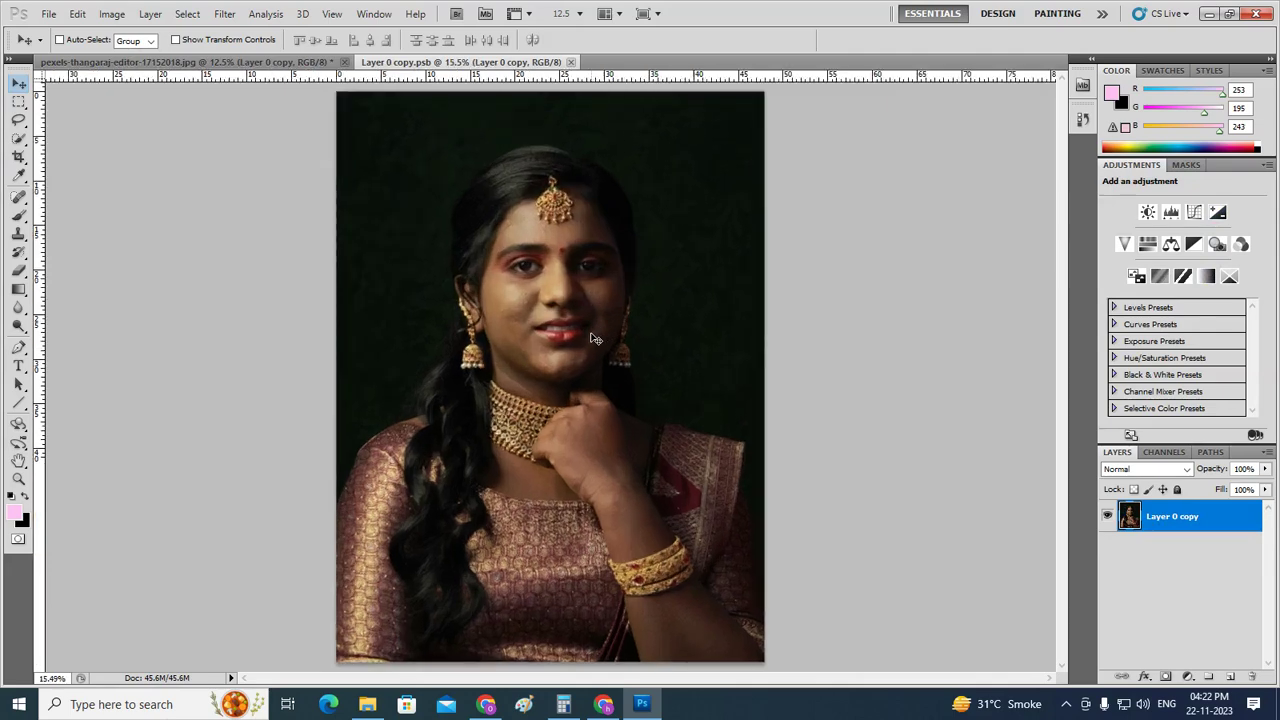
- Trial Brightness/Contrast with brightness 71 and 100, toggling the preview to compare
left_click(112, 15)
mouse_move(122, 32)
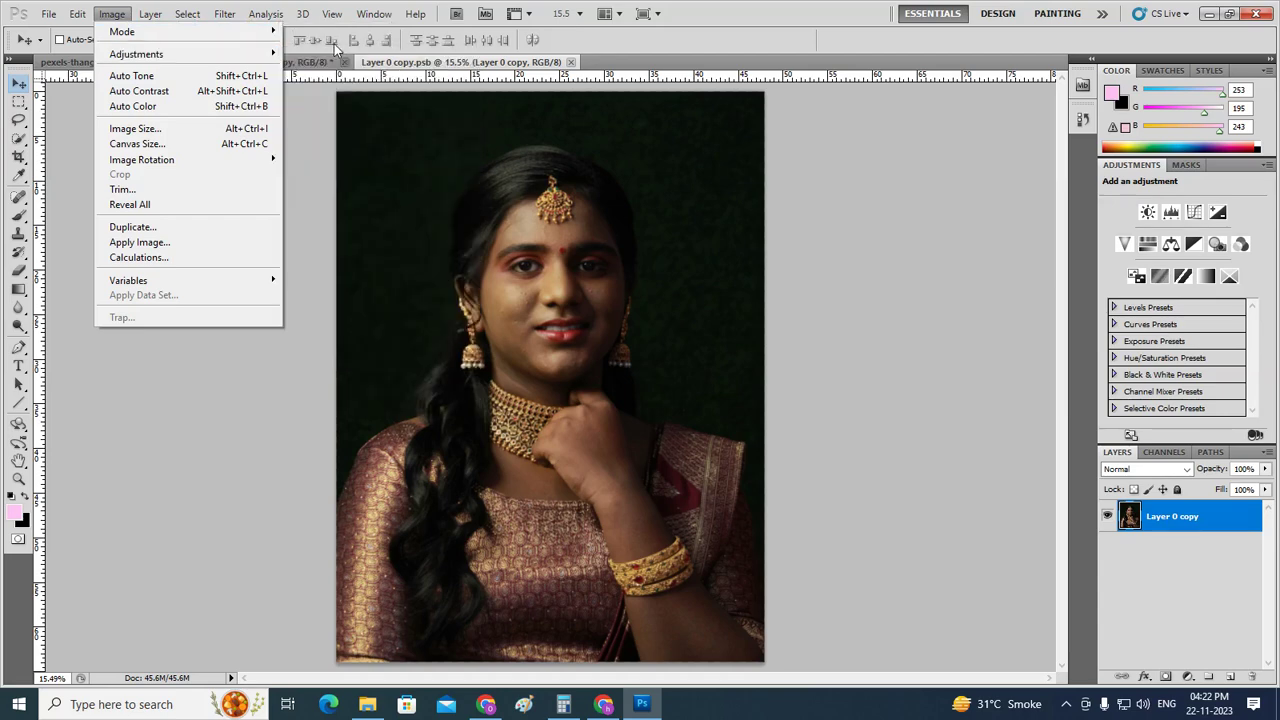
mouse_move(137, 54)
left_click(326, 50)
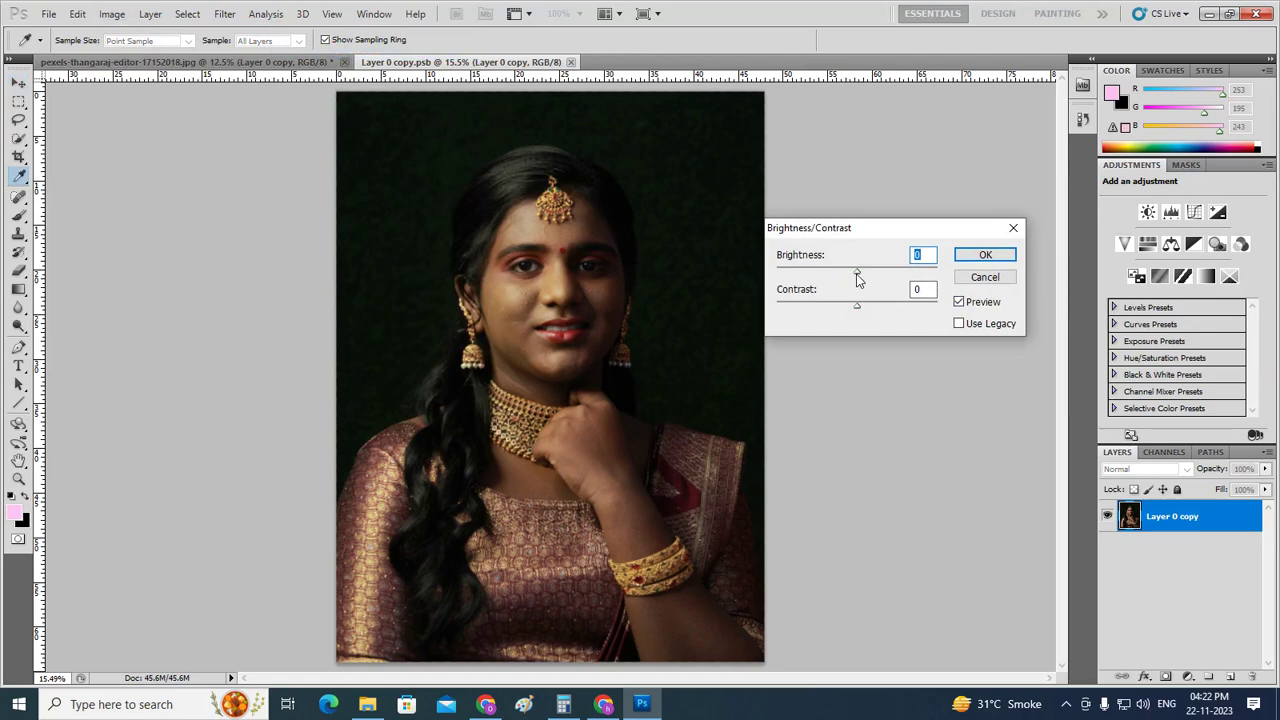
left_click_drag(860, 279, 896, 279)
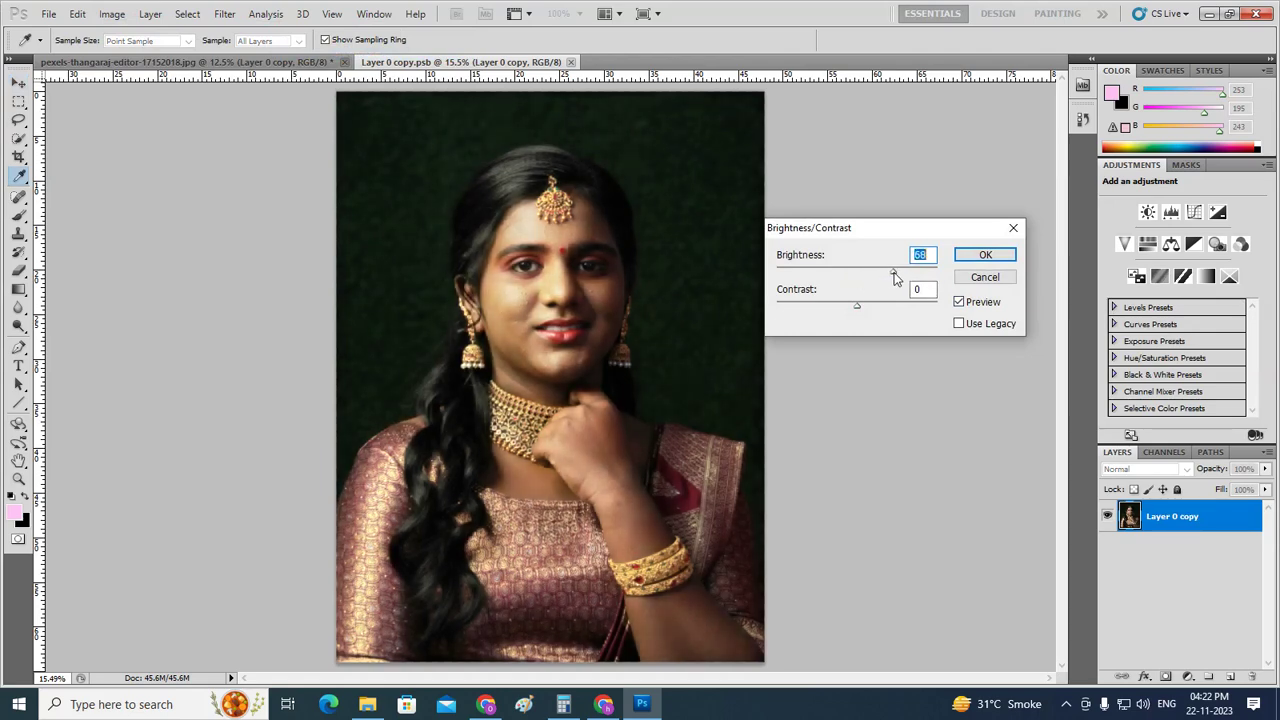
double_click(929, 255)
type("100")
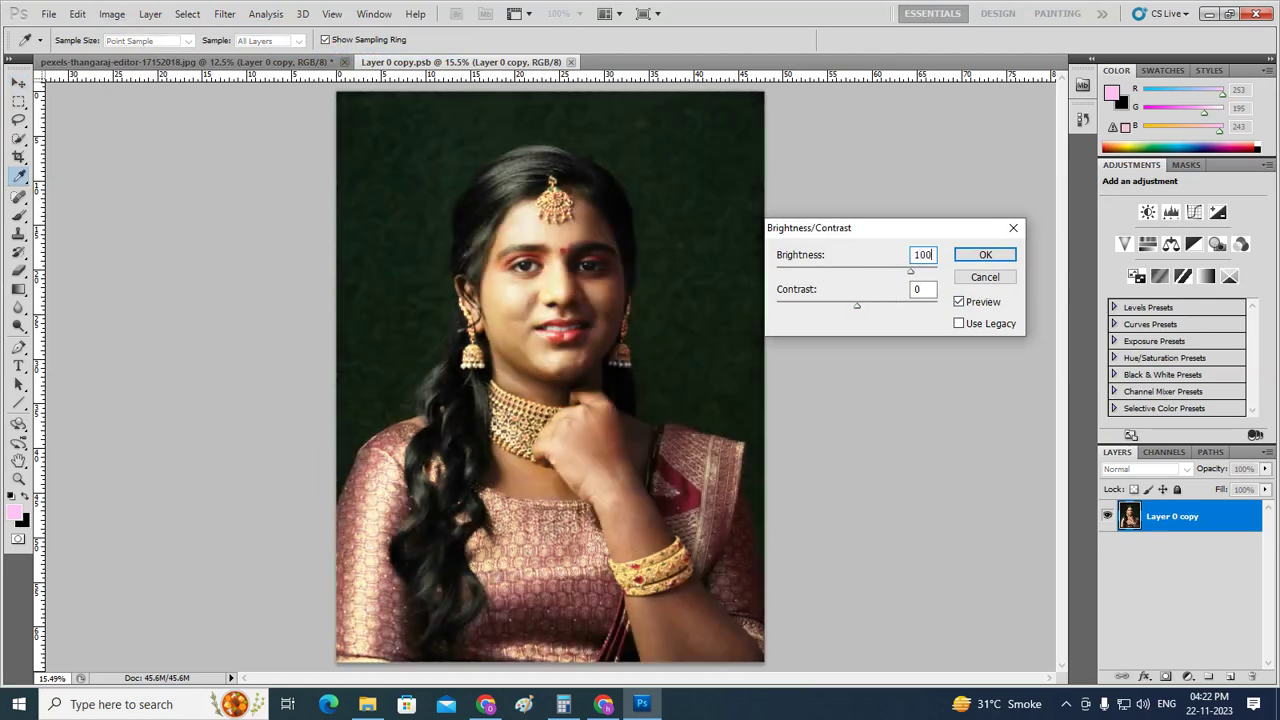
left_click(959, 302)
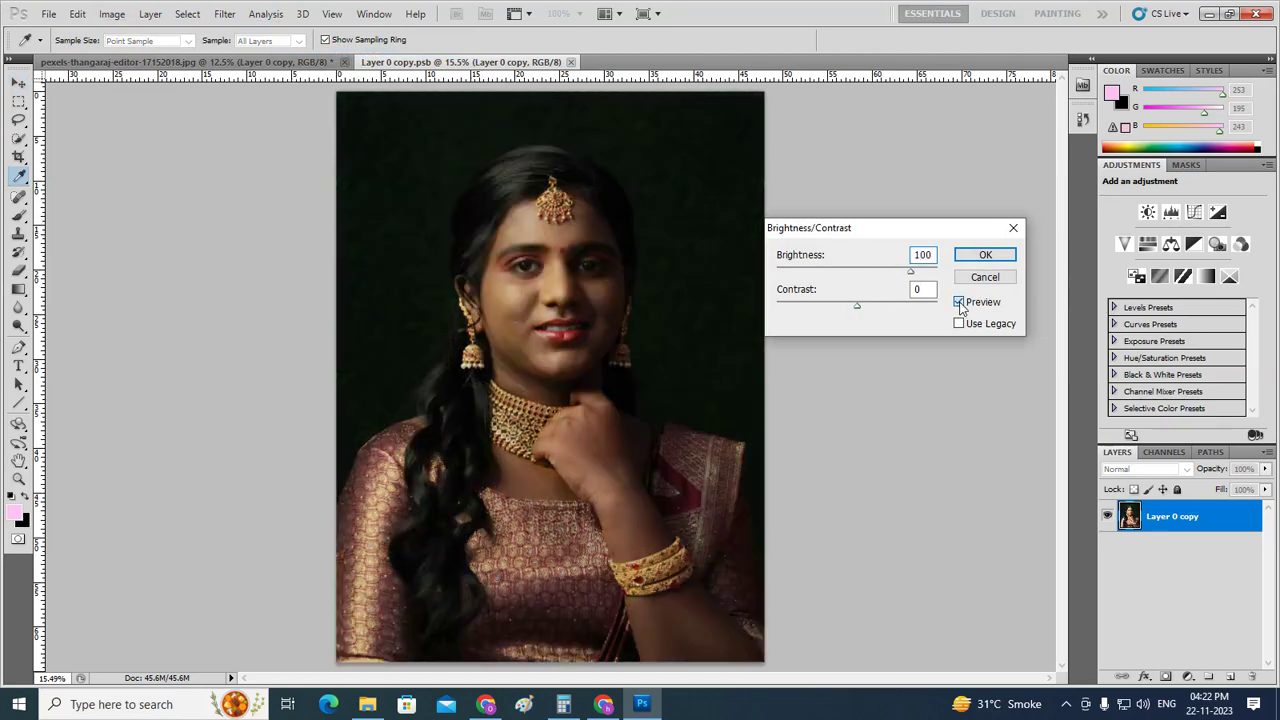
left_click(959, 302)
left_click_drag(858, 306, 936, 308)
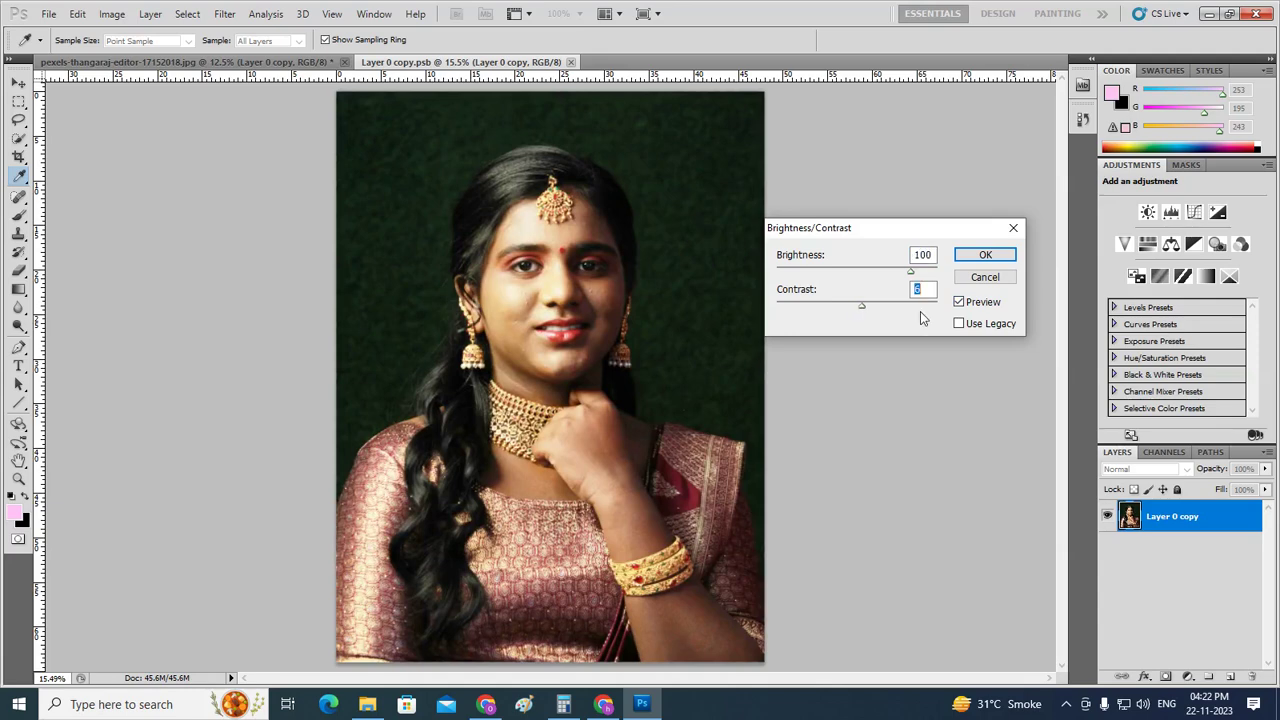
- Test further brightness values, then settle Brightness and Contrast at 0 and apply
double_click(922, 255)
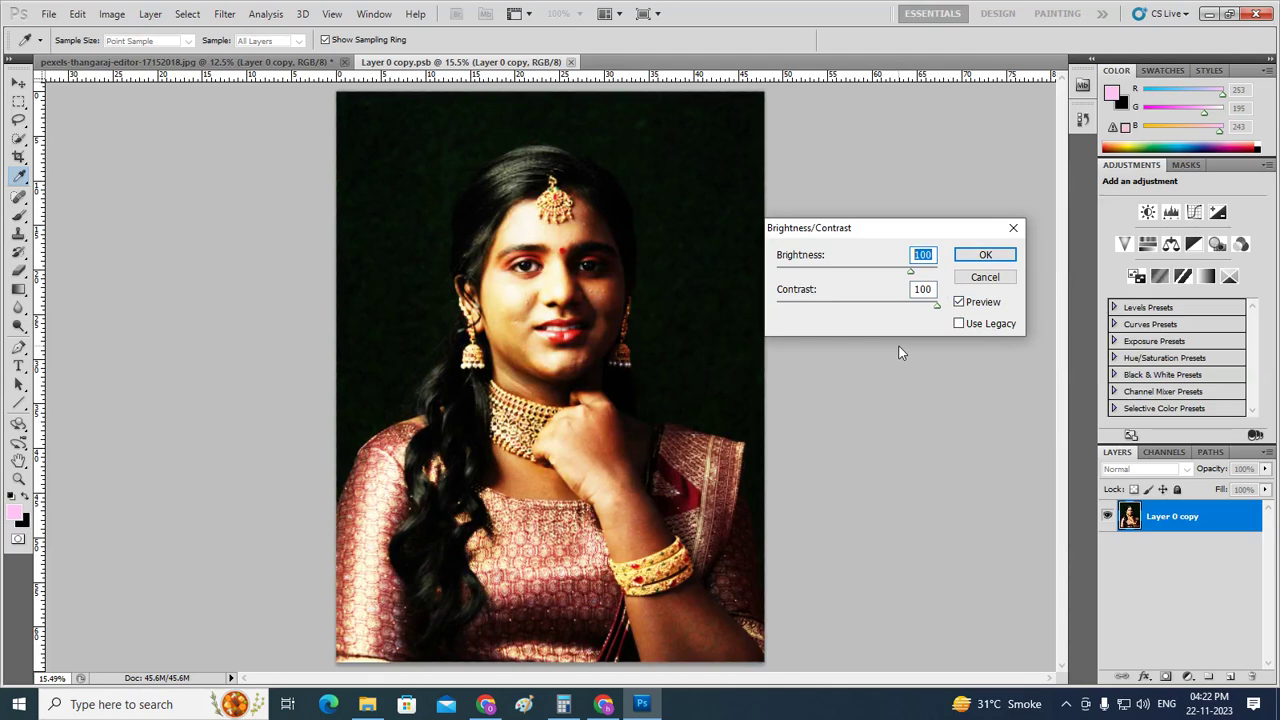
key("Tab")
type("0")
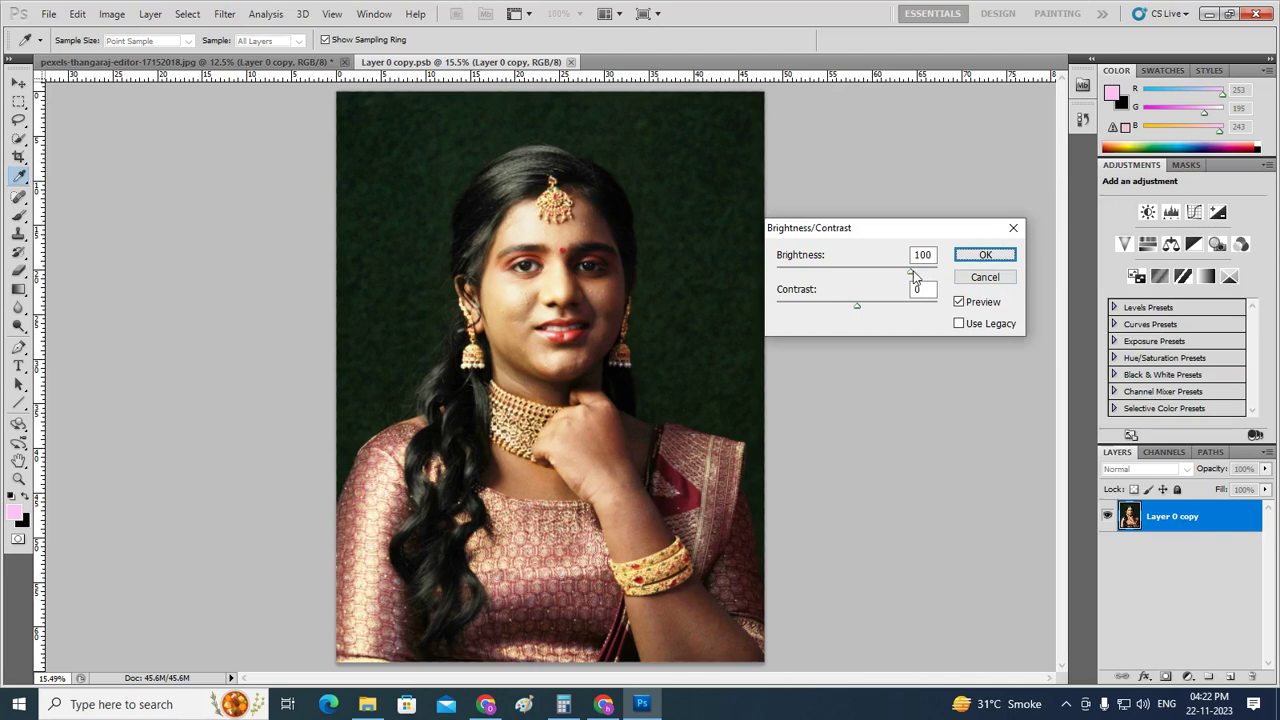
left_click_drag(912, 272, 962, 287)
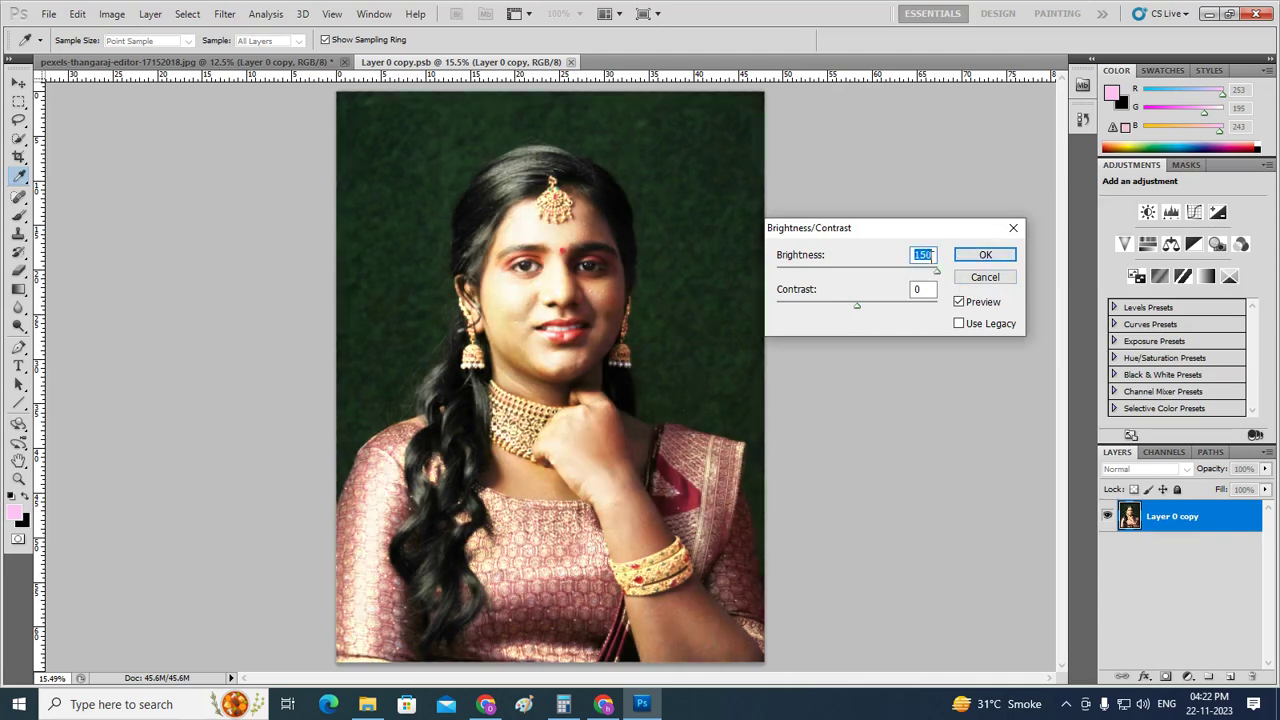
type("100")
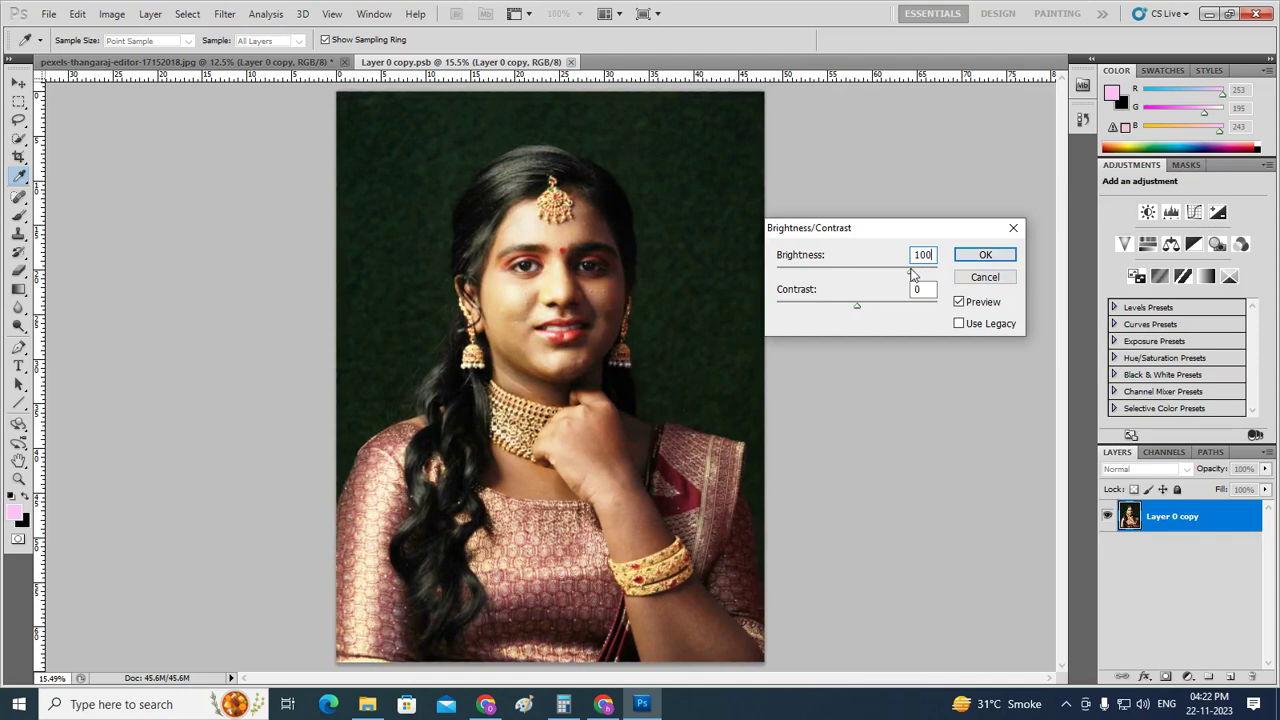
mouse_move(912, 275)
left_mouse_down()
mouse_move(899, 275)
mouse_move(945, 276)
left_mouse_up()
left_click(986, 257)
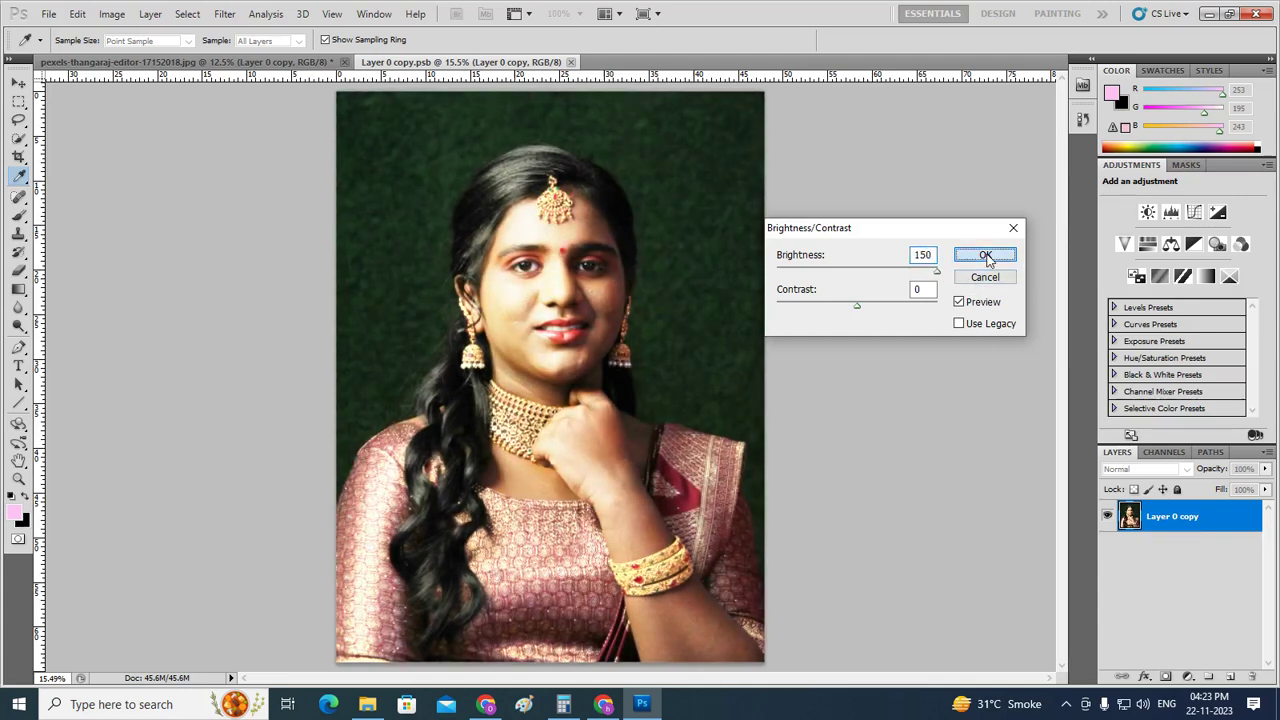
left_click(936, 273)
mouse_move(930, 276)
left_mouse_down()
mouse_move(846, 272)
mouse_move(885, 273)
mouse_move(873, 275)
left_mouse_up()
type("0")
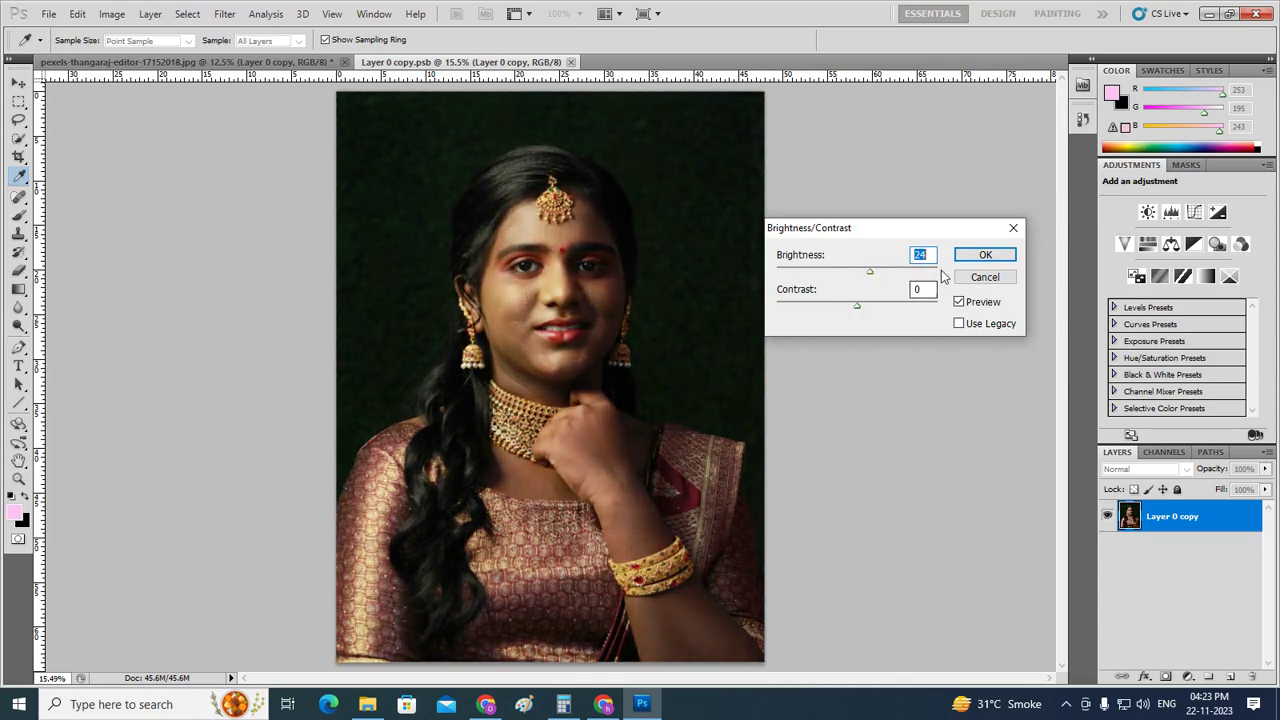
key("Tab")
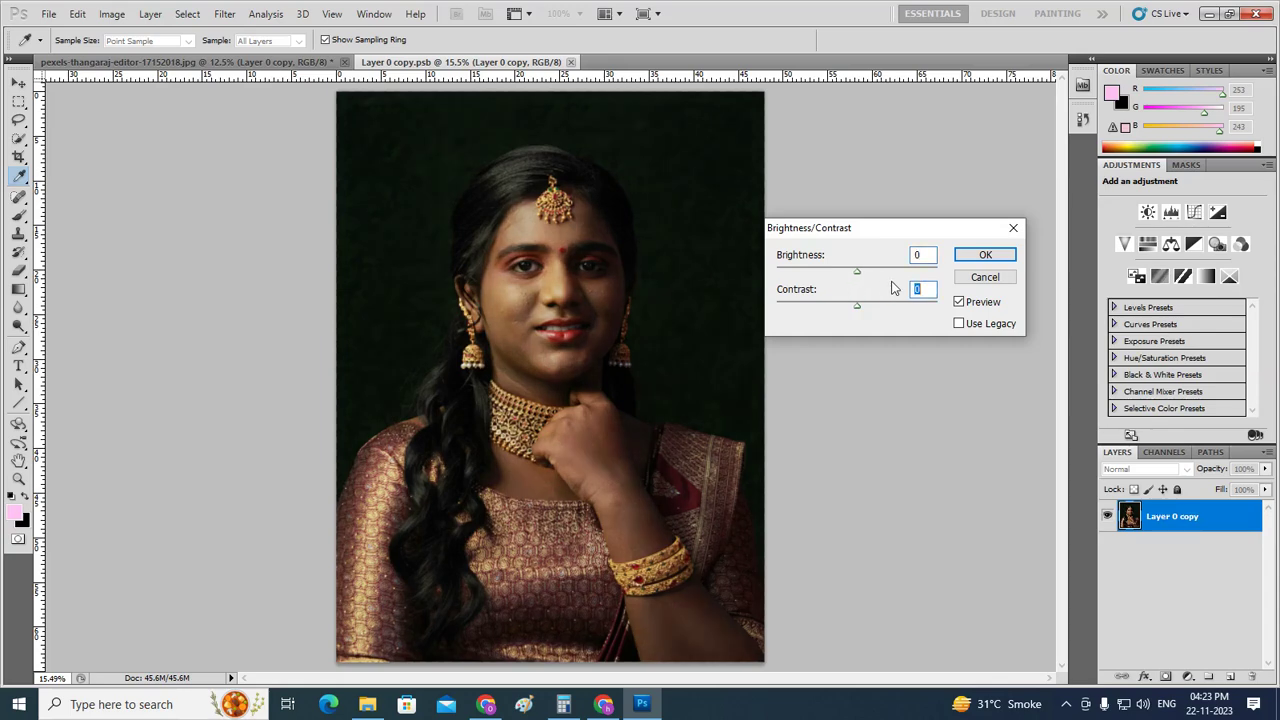
left_click(967, 259)
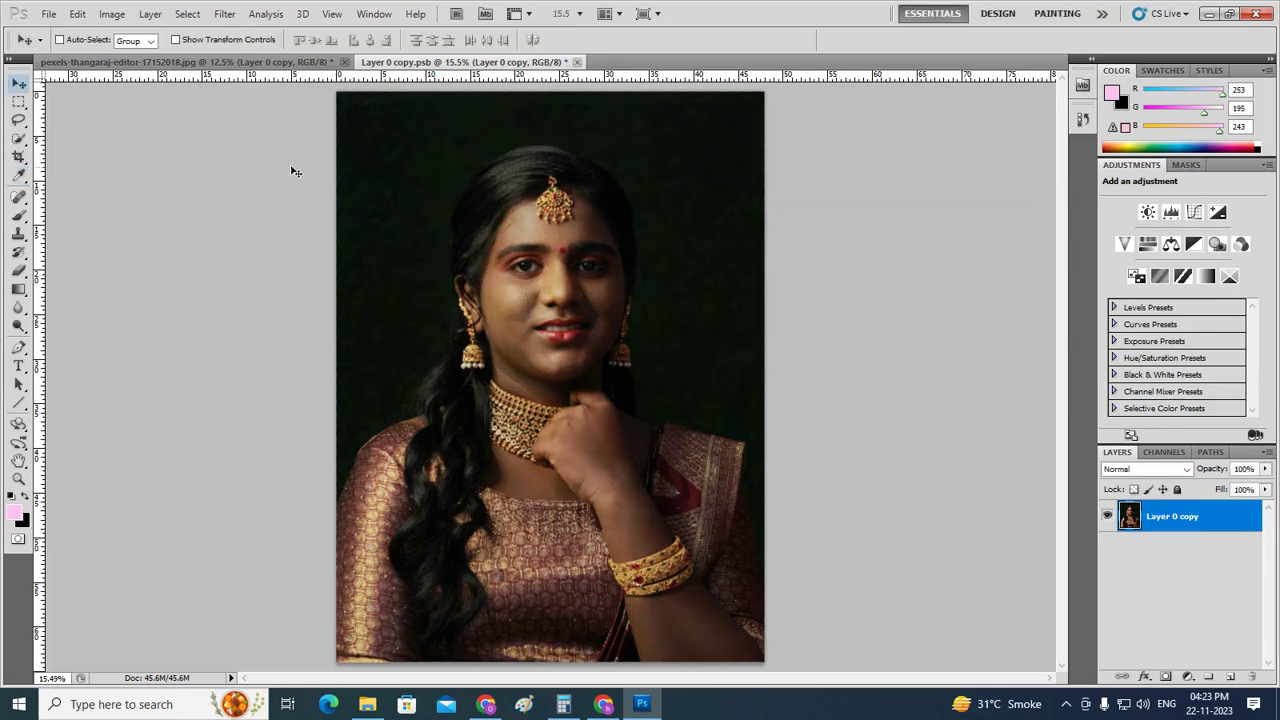
- Apply Shadows/Highlights with Shadows amount 100% and Highlights 0%
left_click(116, 22)
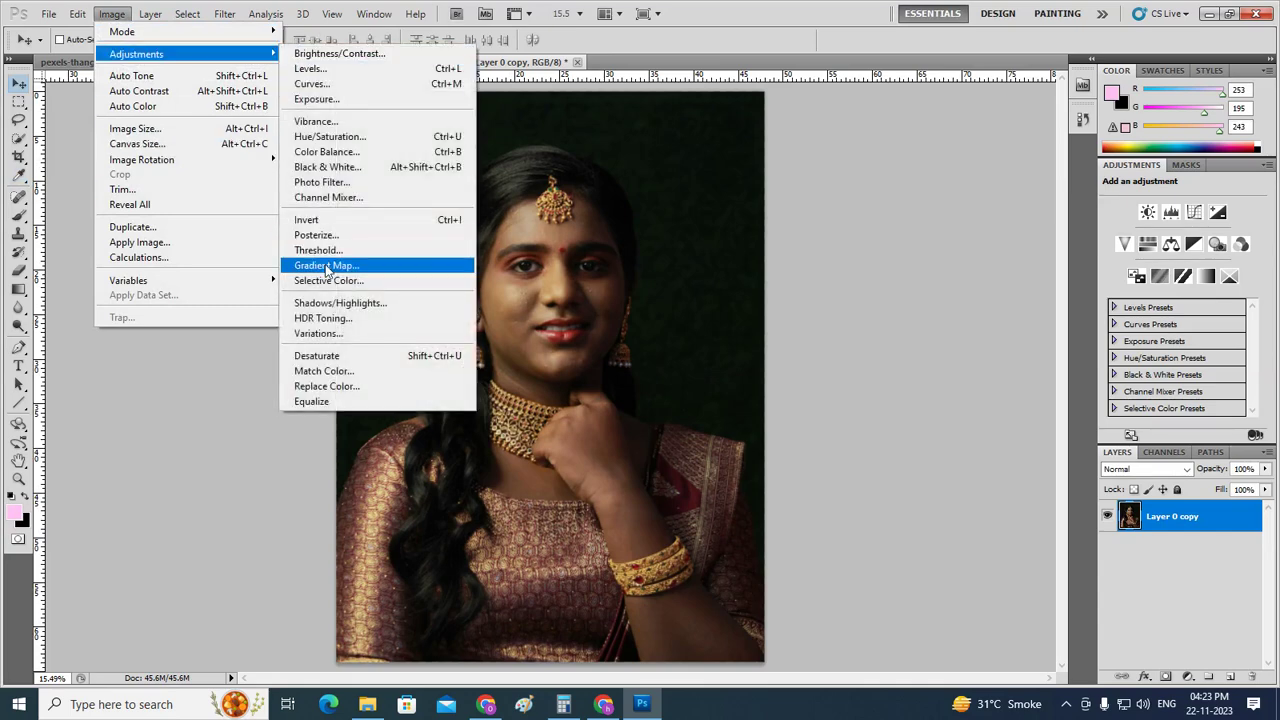
left_click(333, 305)
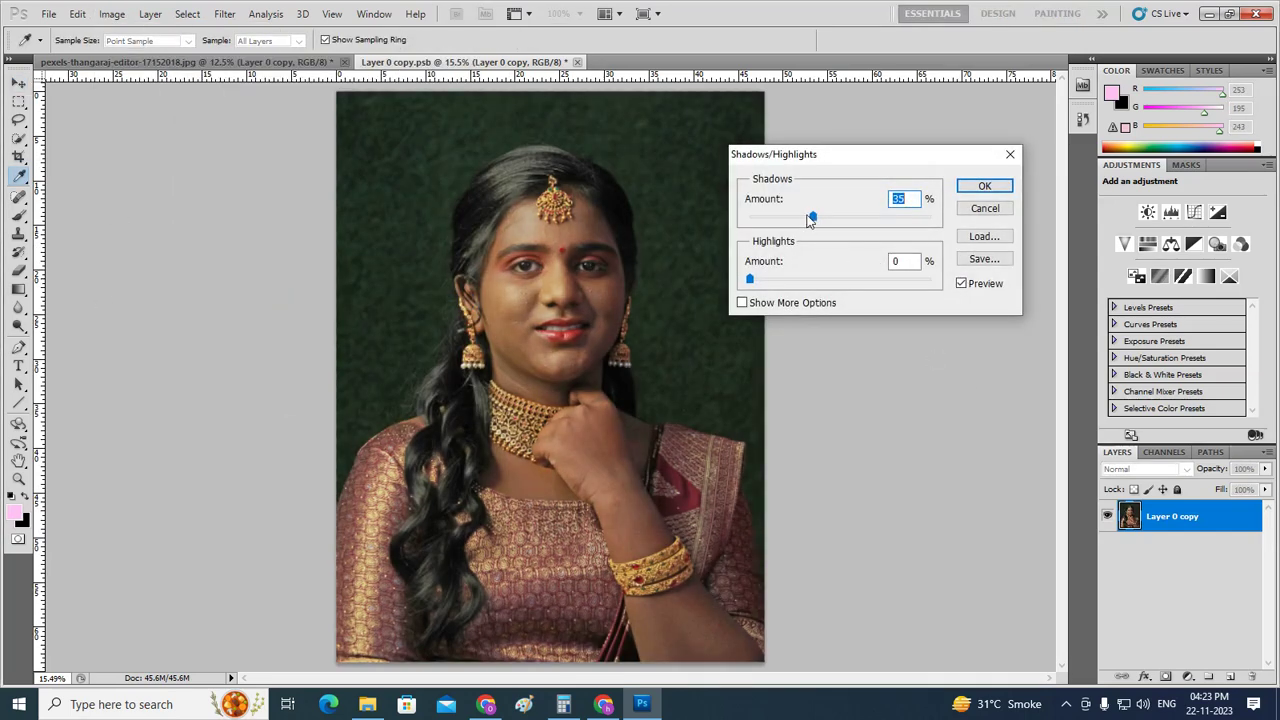
left_click_drag(813, 217, 931, 227)
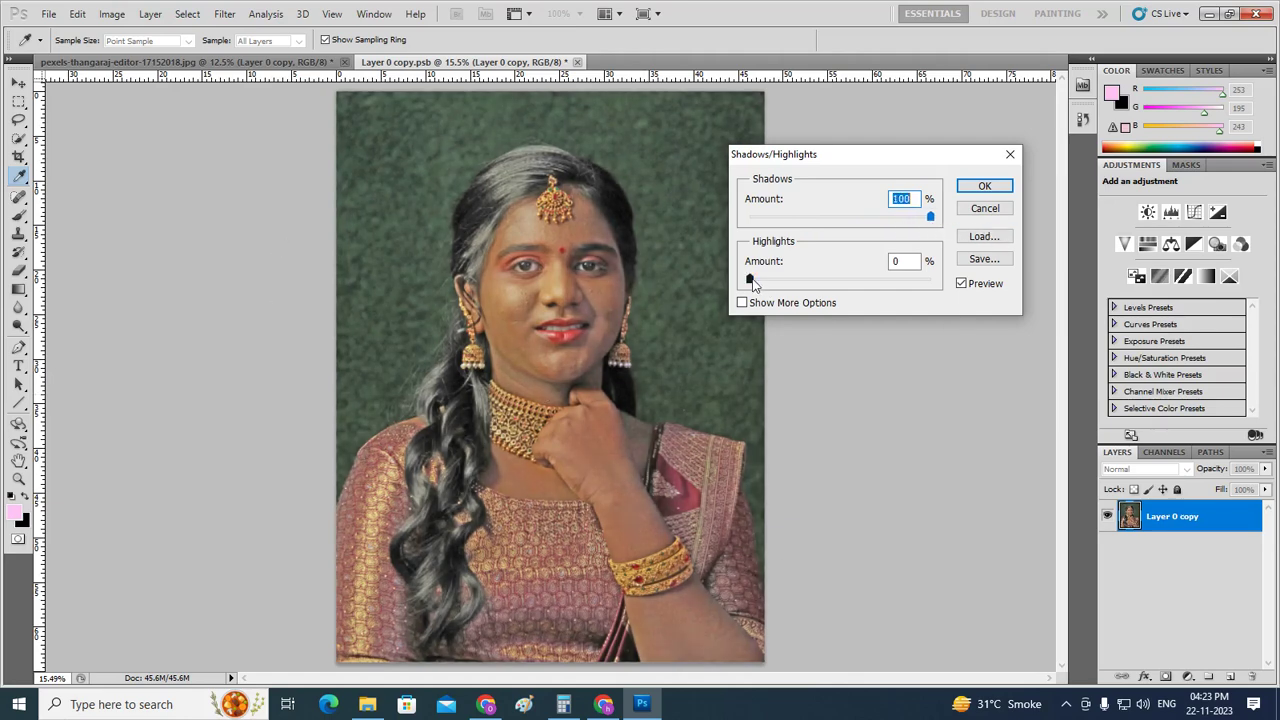
mouse_move(752, 281)
left_mouse_down()
mouse_move(935, 283)
mouse_move(695, 278)
left_mouse_up()
mouse_move(751, 281)
left_mouse_down()
mouse_move(768, 281)
mouse_move(749, 281)
left_mouse_up()
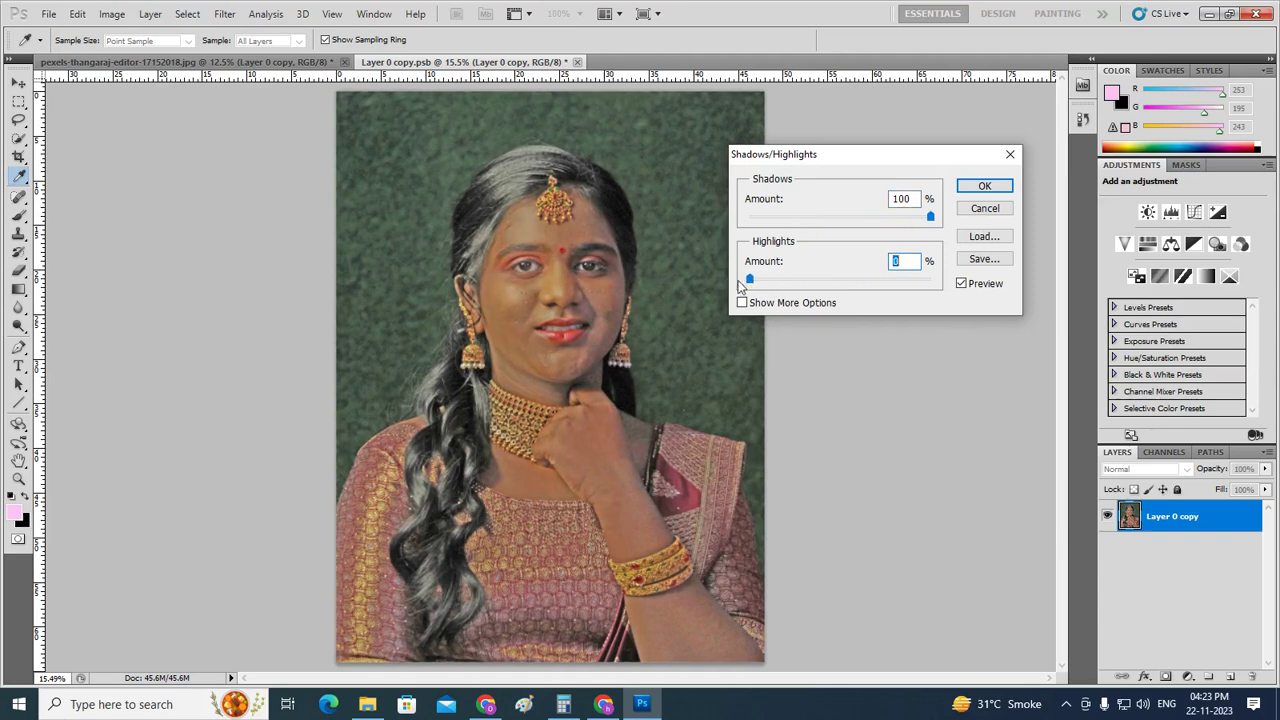
left_click(969, 191)
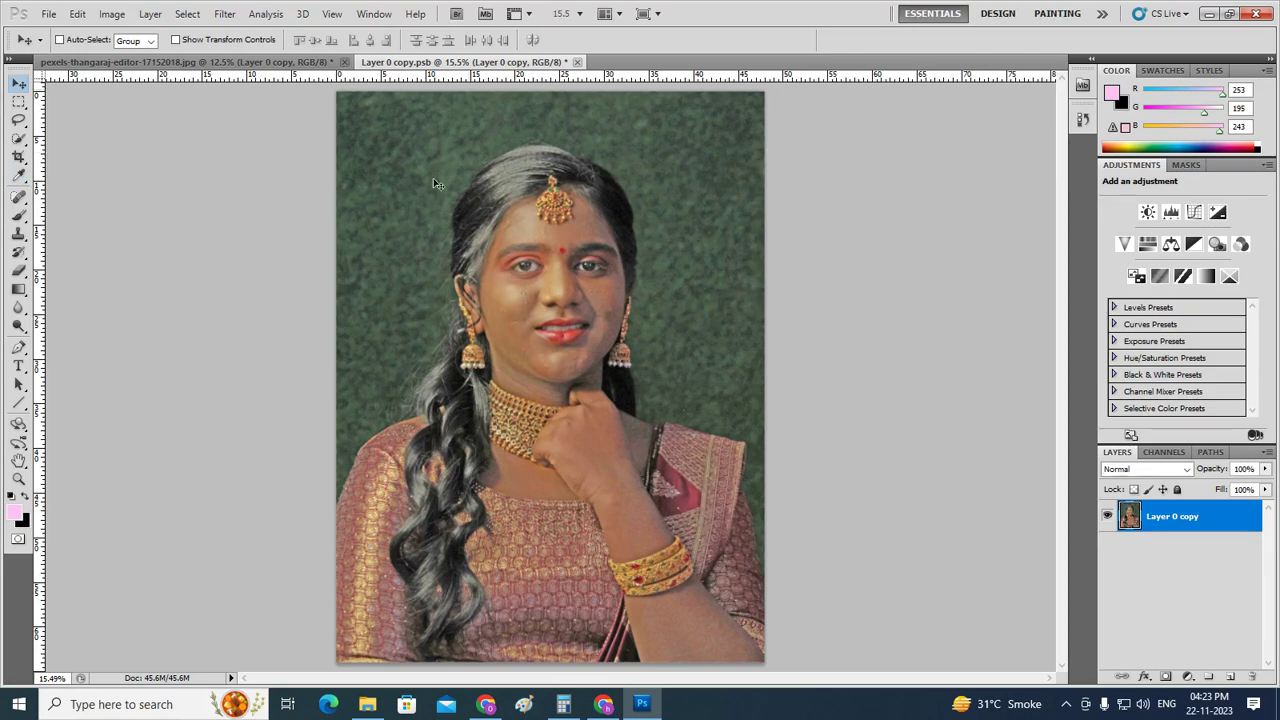
left_click(111, 14)
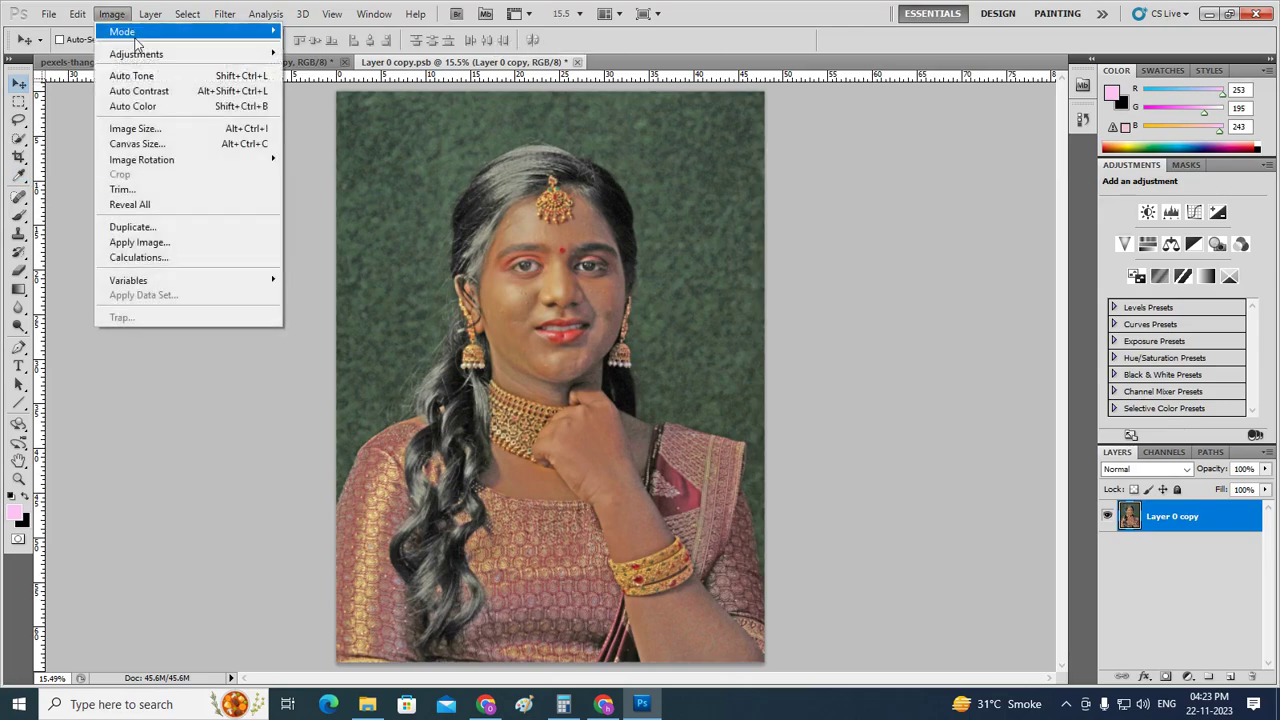
- Apply Brightness/Contrast at Brightness 44 and Contrast 100 to Layer 0 copy
mouse_move(136, 53)
left_click(312, 53)
type("1")
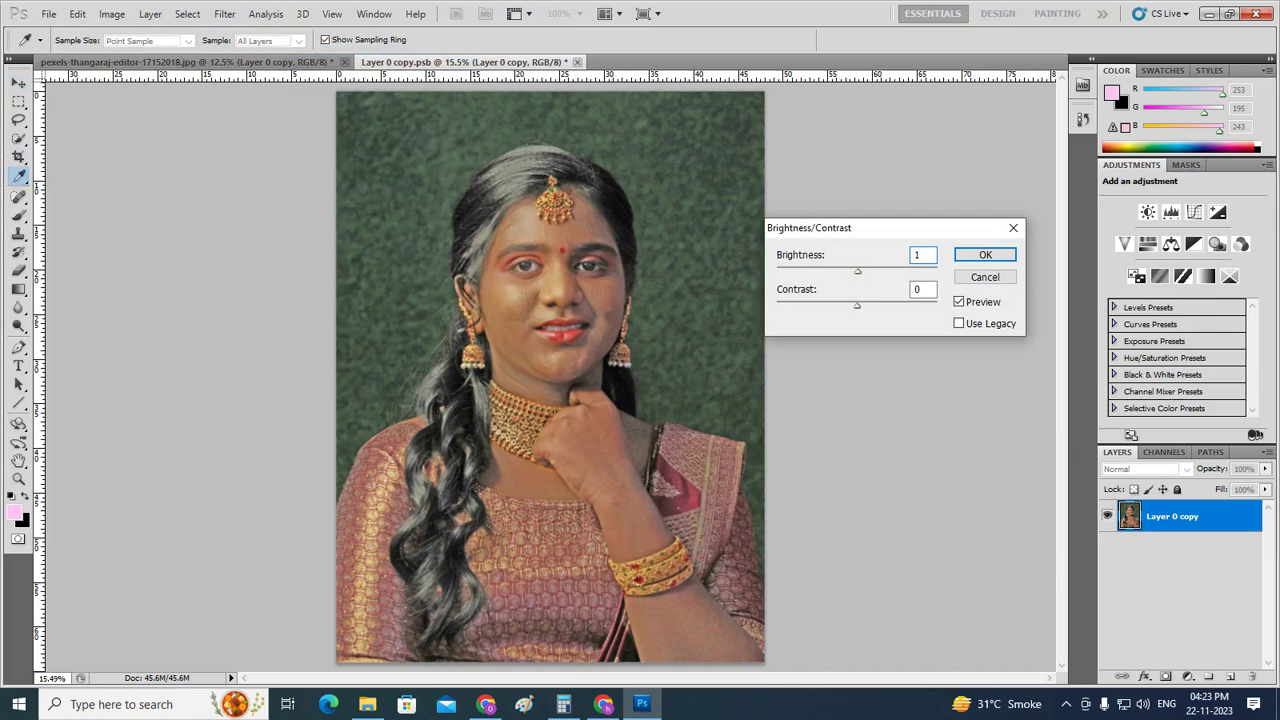
type("0")
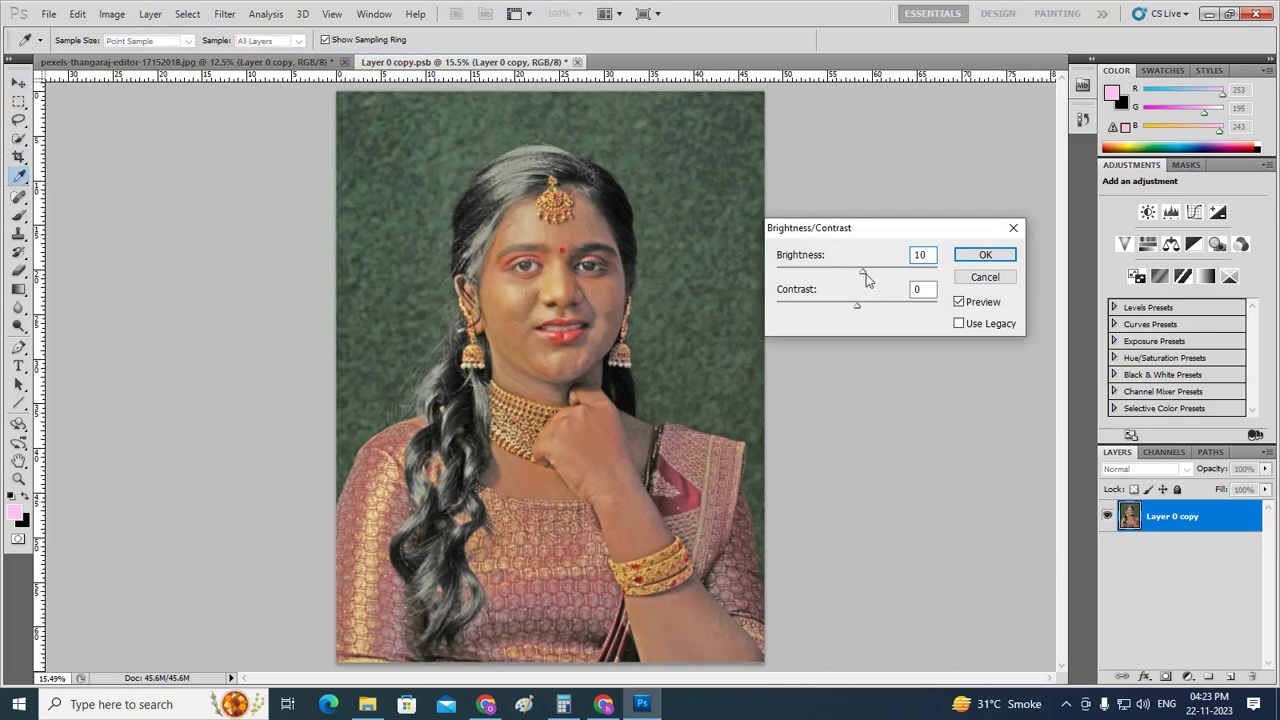
mouse_move(866, 280)
left_mouse_down()
mouse_move(898, 284)
mouse_move(861, 306)
mouse_move(1010, 327)
left_mouse_up()
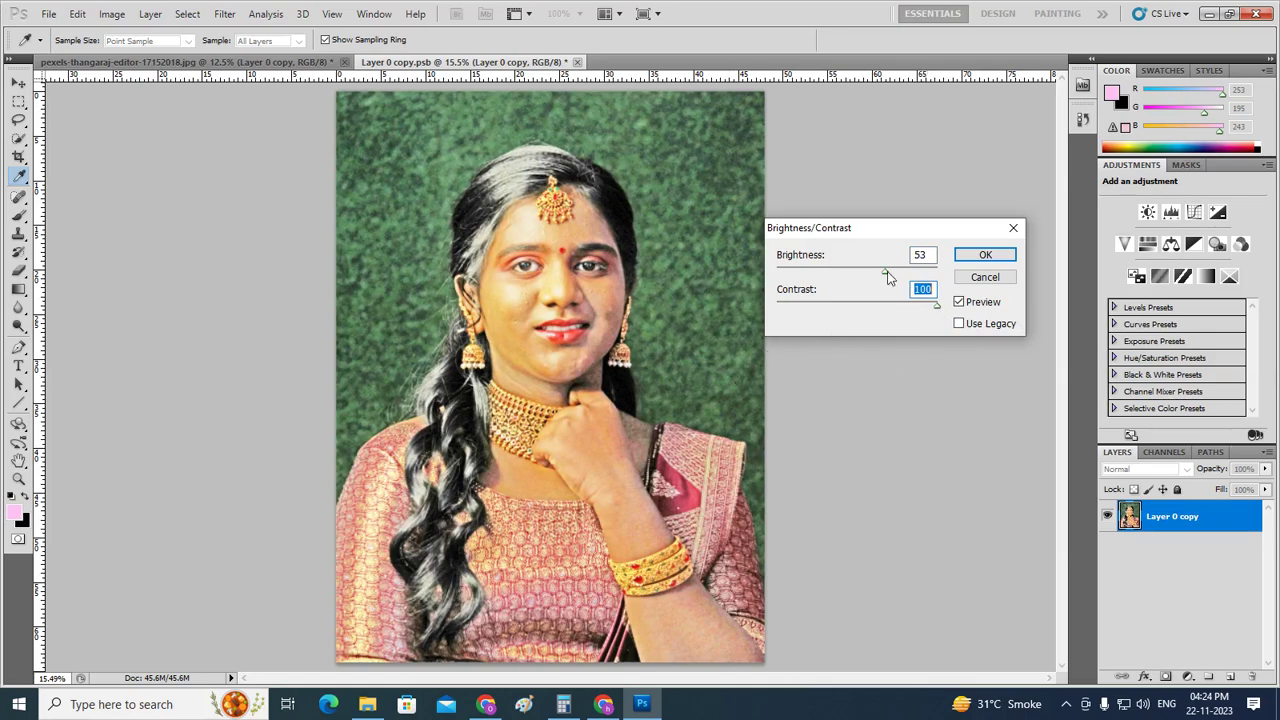
mouse_move(887, 277)
left_mouse_down()
mouse_move(897, 283)
mouse_move(878, 277)
left_mouse_up()
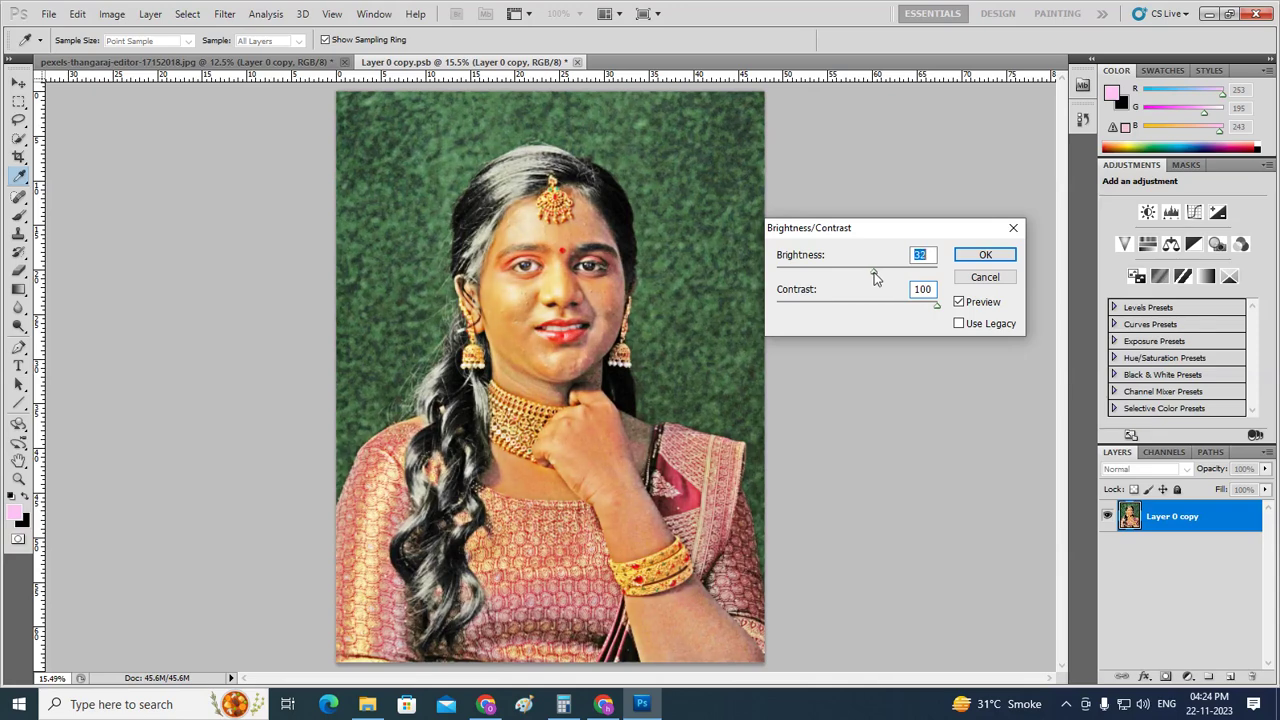
left_click_drag(874, 276, 871, 279)
left_click(980, 255)
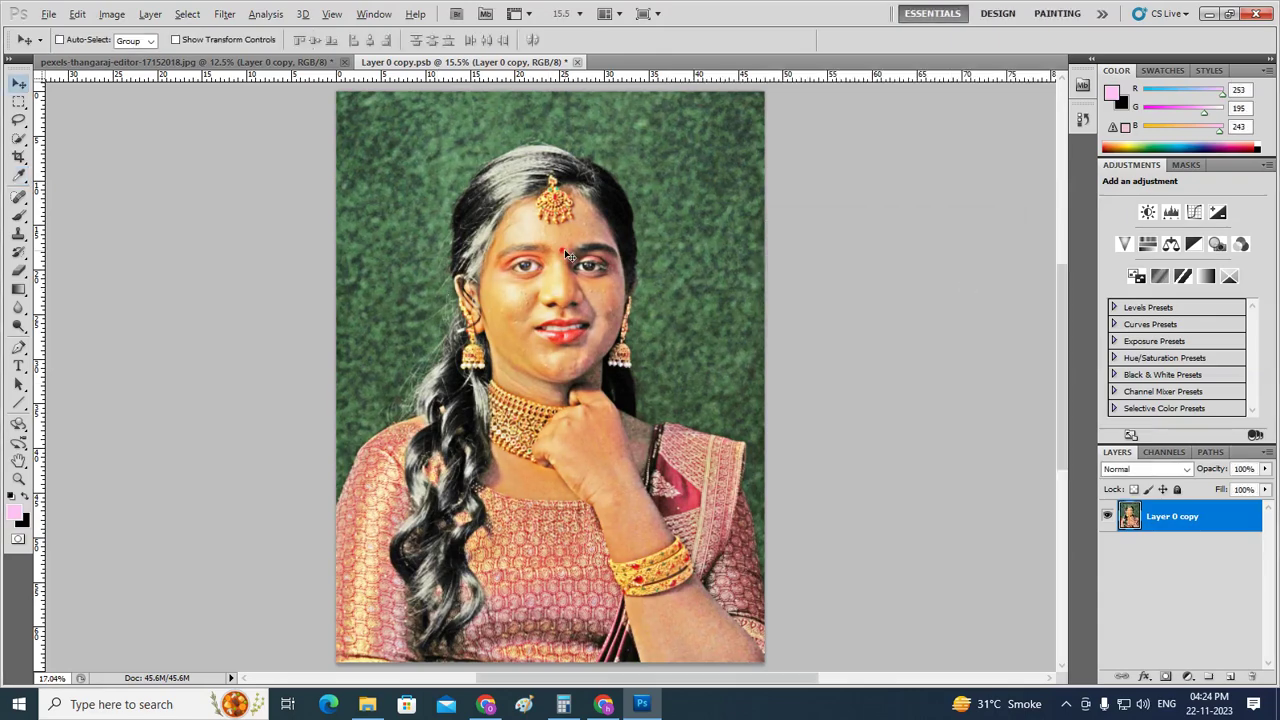
scroll(564, 249, "up", 4)
scroll(540, 220, "up", 1)
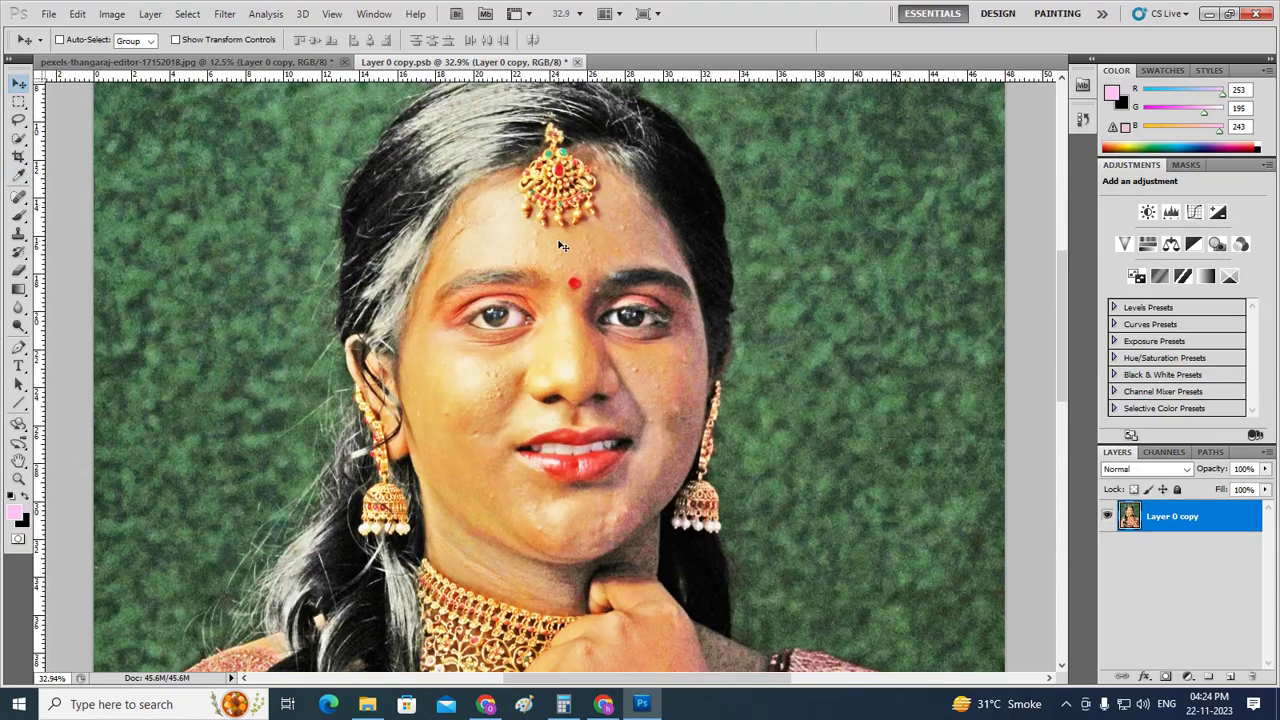
scroll(551, 271, "up", 1)
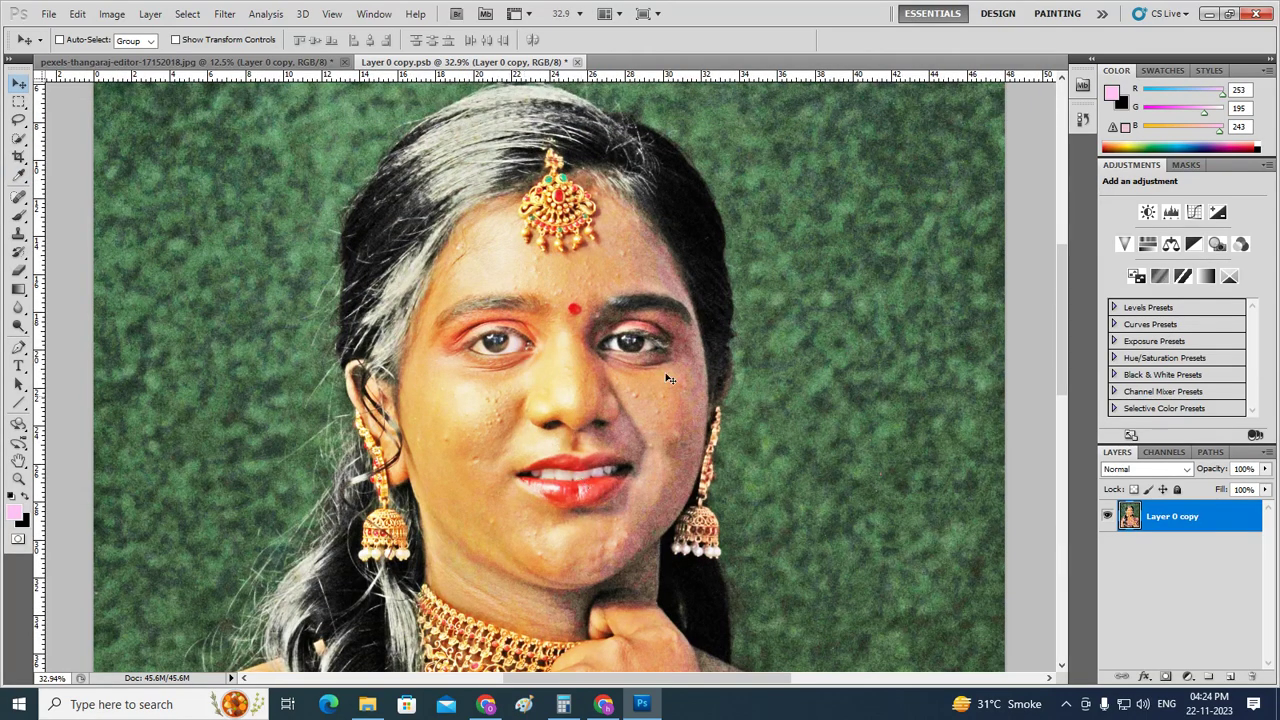
scroll(647, 360, "up", 1)
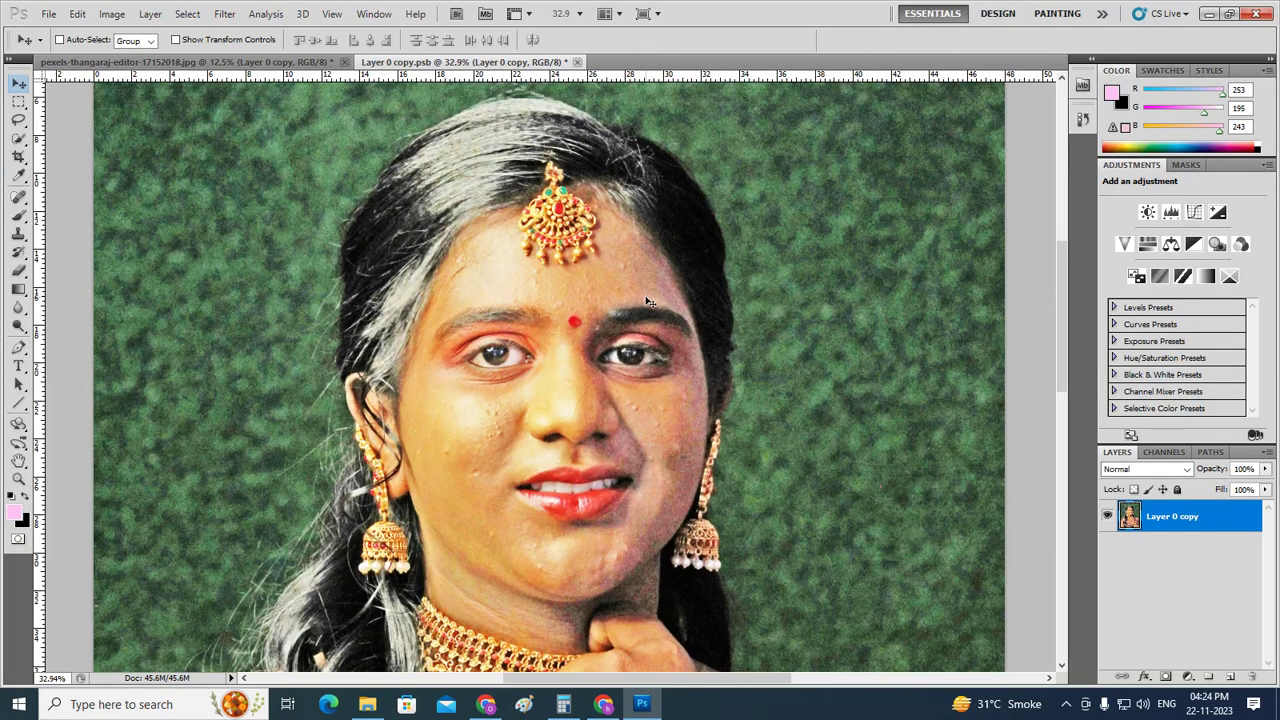
key("alt")
key("Left")
key("Left")
key("Left")
scroll(695, 355, "down", 1)
scroll(695, 355, "down", 4)
scroll(695, 355, "down", 4)
scroll(695, 355, "down", 1)
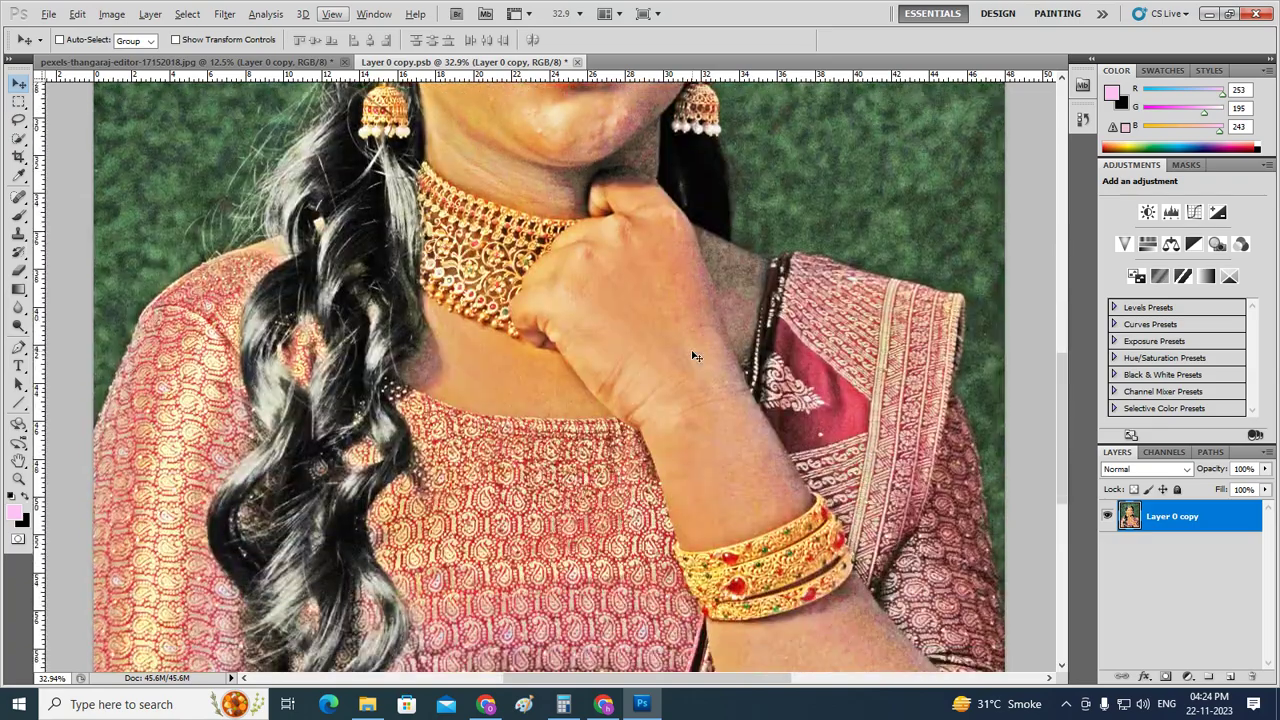
scroll(695, 355, "down", 1)
scroll(695, 355, "down", 1)
scroll(695, 355, "up", 3)
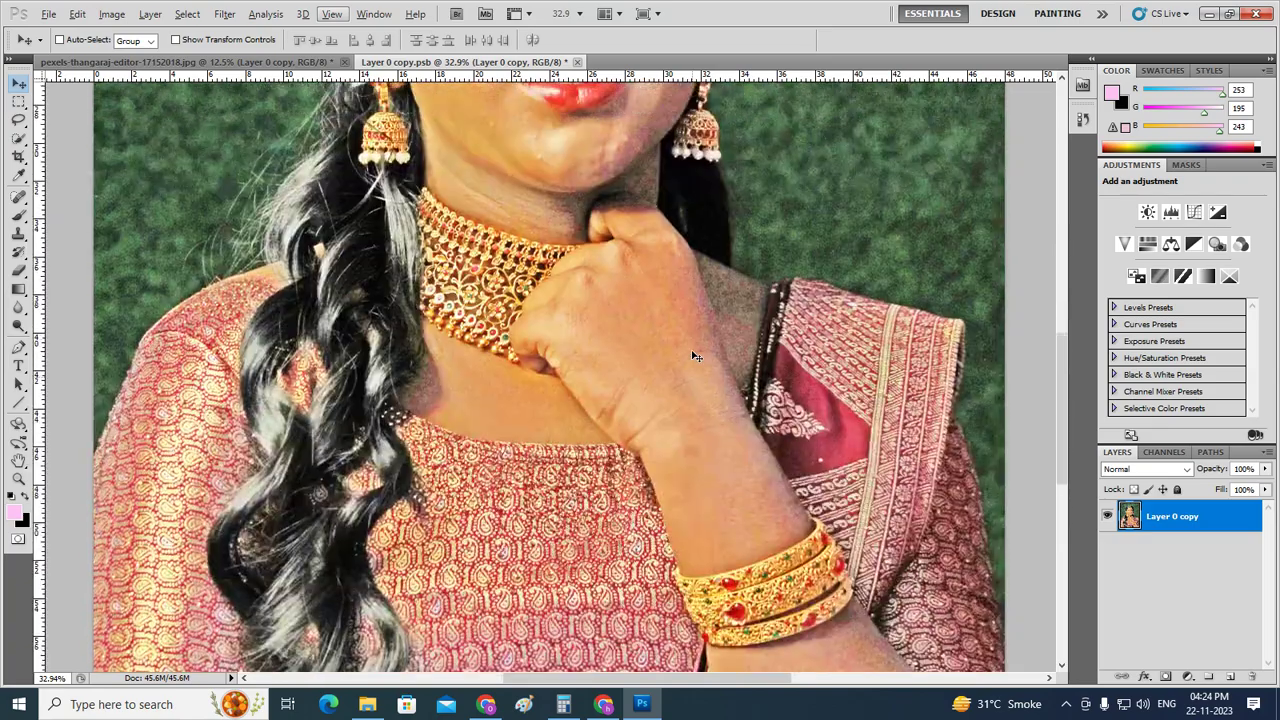
scroll(695, 355, "up", 6)
scroll(695, 355, "up", 3)
scroll(695, 355, "up", 4)
scroll(696, 356, "up", 1)
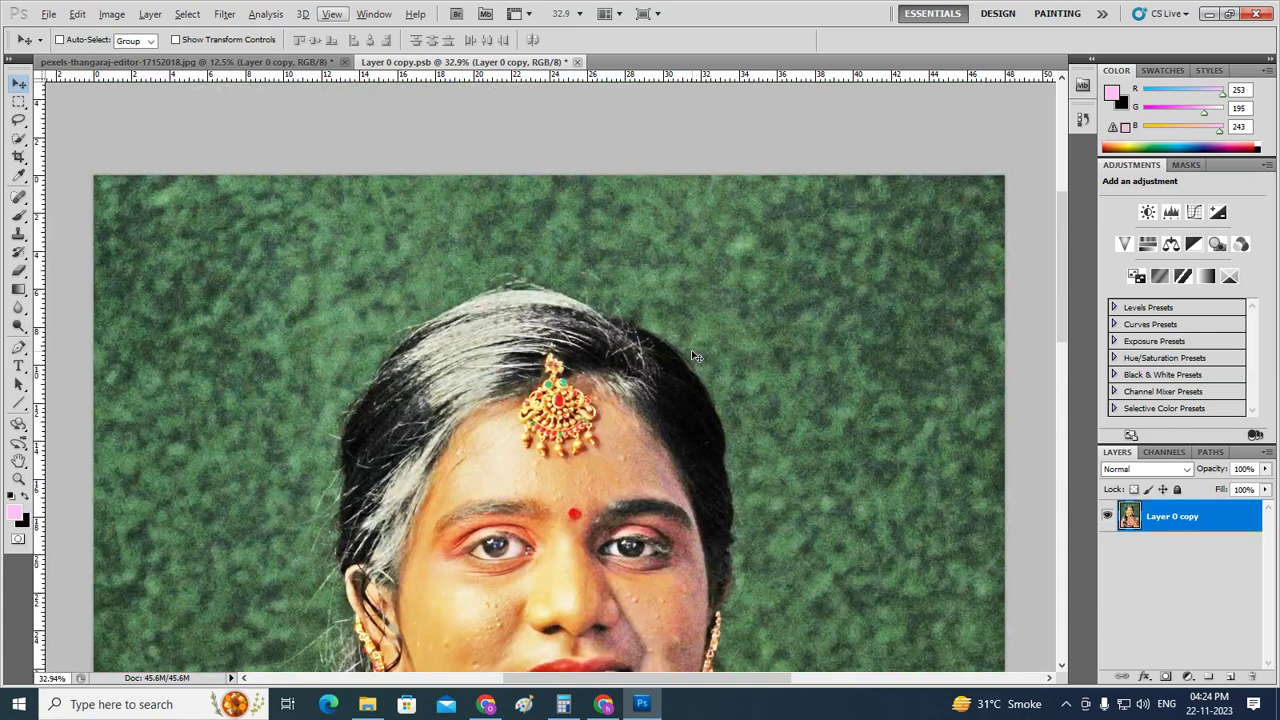
scroll(696, 356, "down", 2)
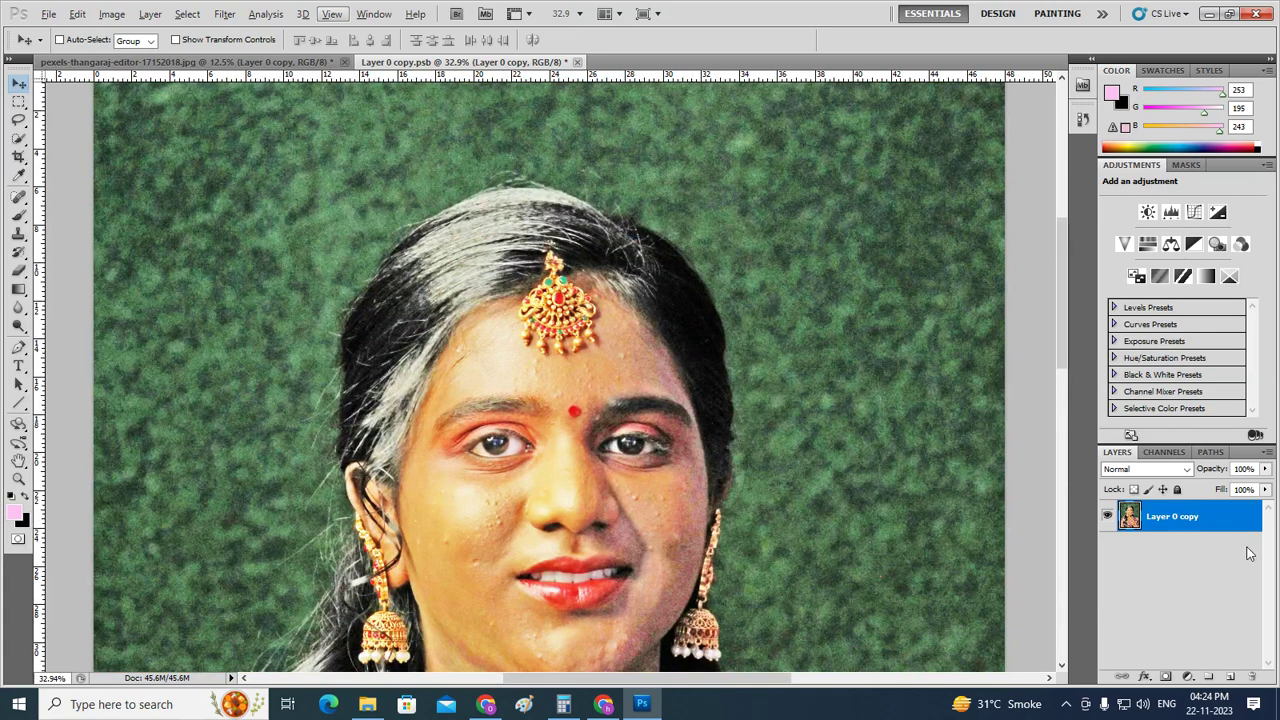
- Select Layer 0 copy and duplicate it as Layer 0 copy 2
left_click(1176, 567)
left_click(1195, 516)
key("ctrl+j")
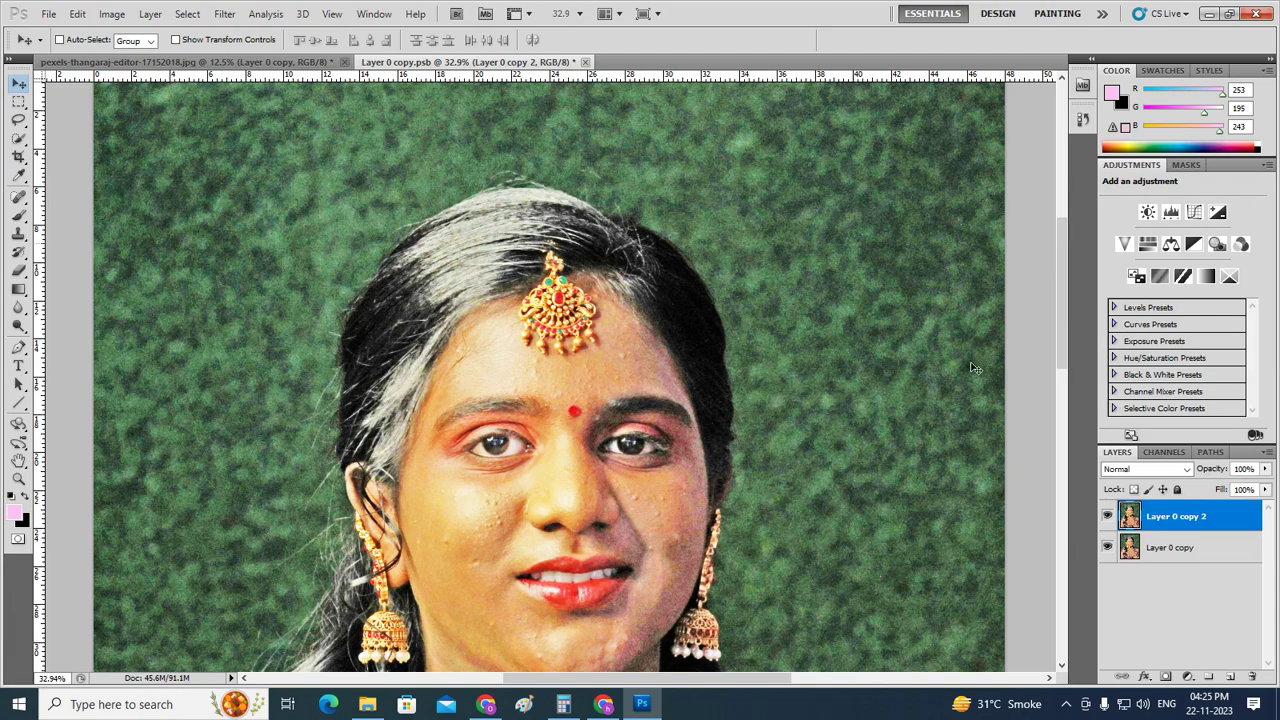
- Apply Levels with input values 17, 0.51 and 255 to darken the portrait
key("ctrl+l")
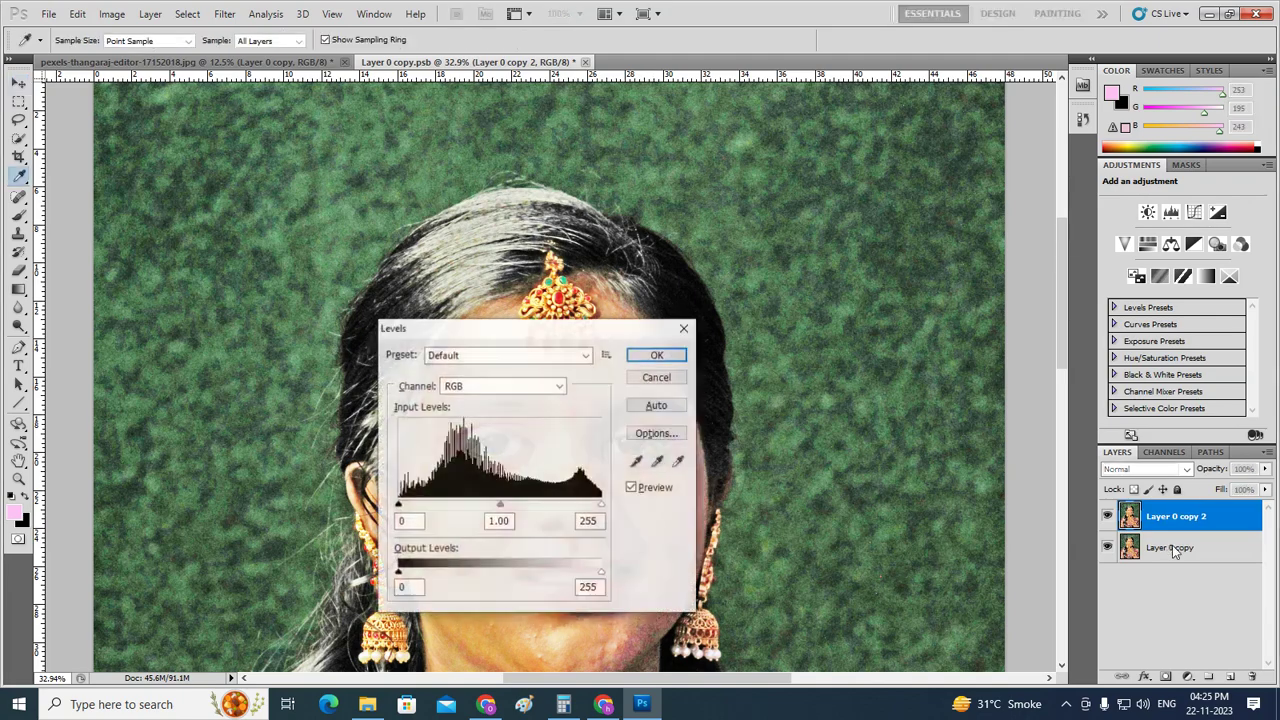
mouse_move(604, 332)
left_mouse_down()
mouse_move(410, 243)
mouse_move(373, 203)
left_mouse_up()
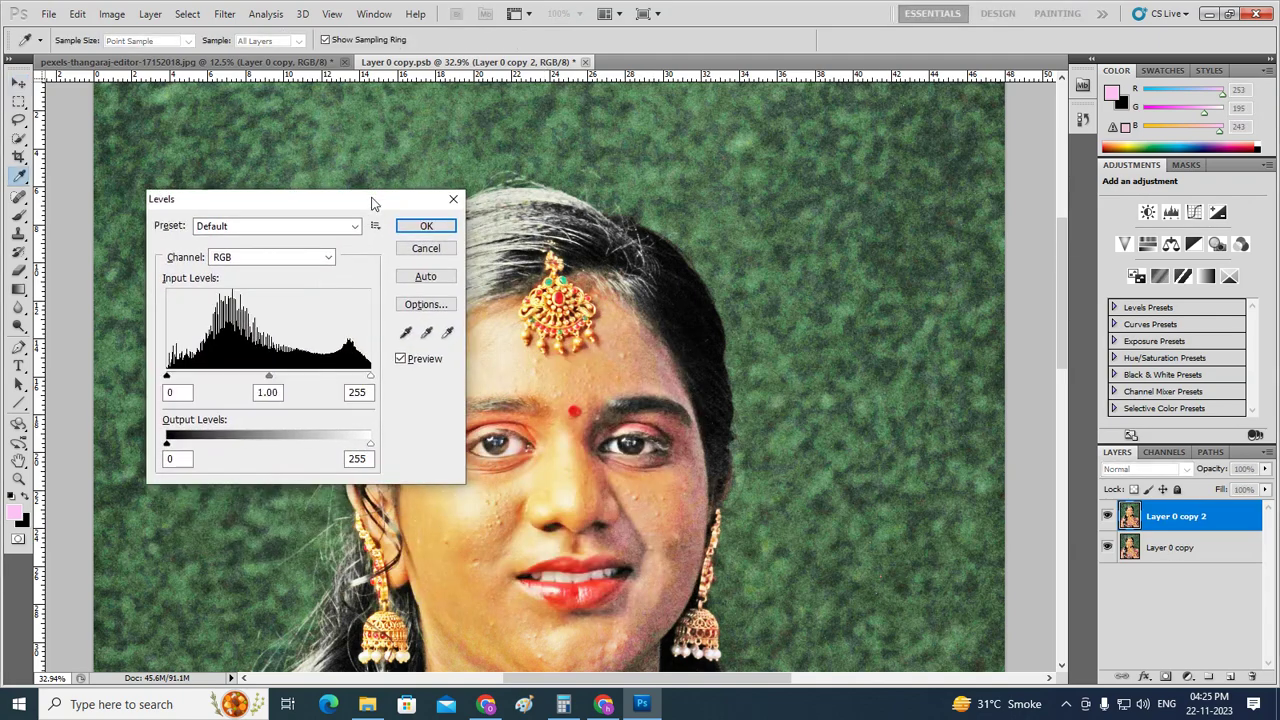
mouse_move(268, 378)
left_mouse_down()
mouse_move(330, 380)
mouse_move(310, 383)
left_mouse_up()
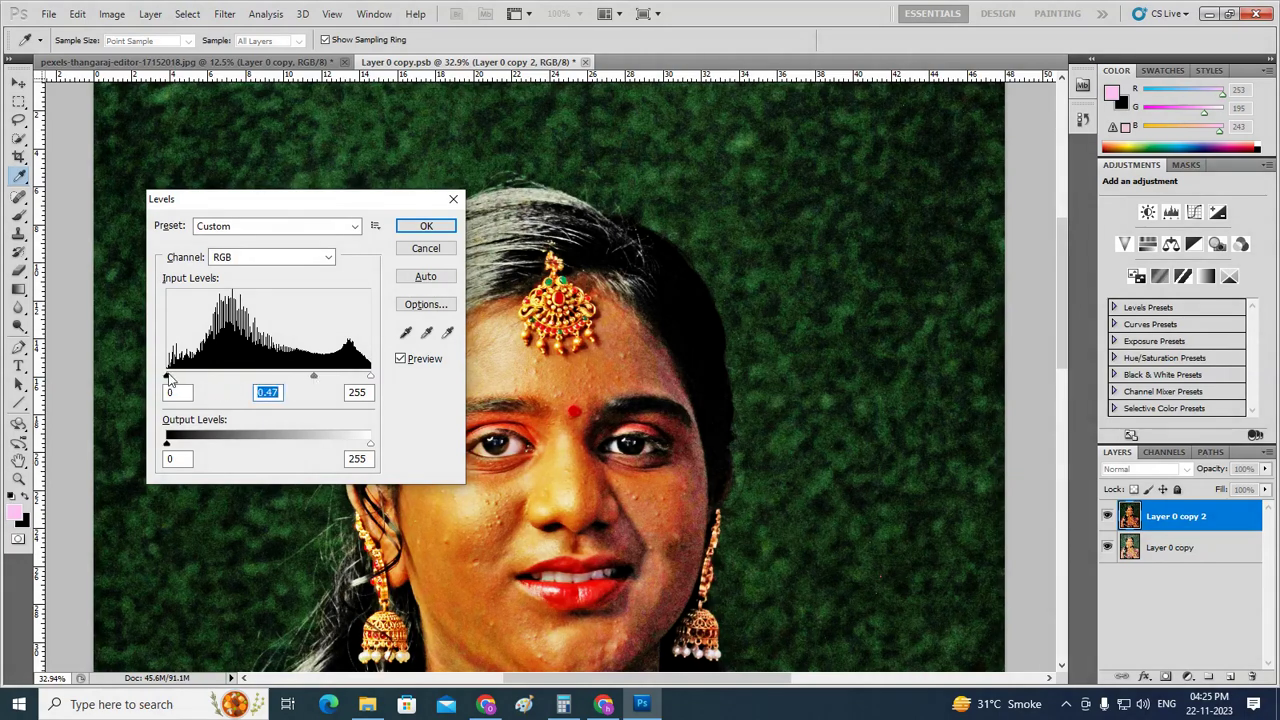
mouse_move(167, 379)
left_mouse_down()
mouse_move(250, 378)
mouse_move(160, 374)
left_mouse_up()
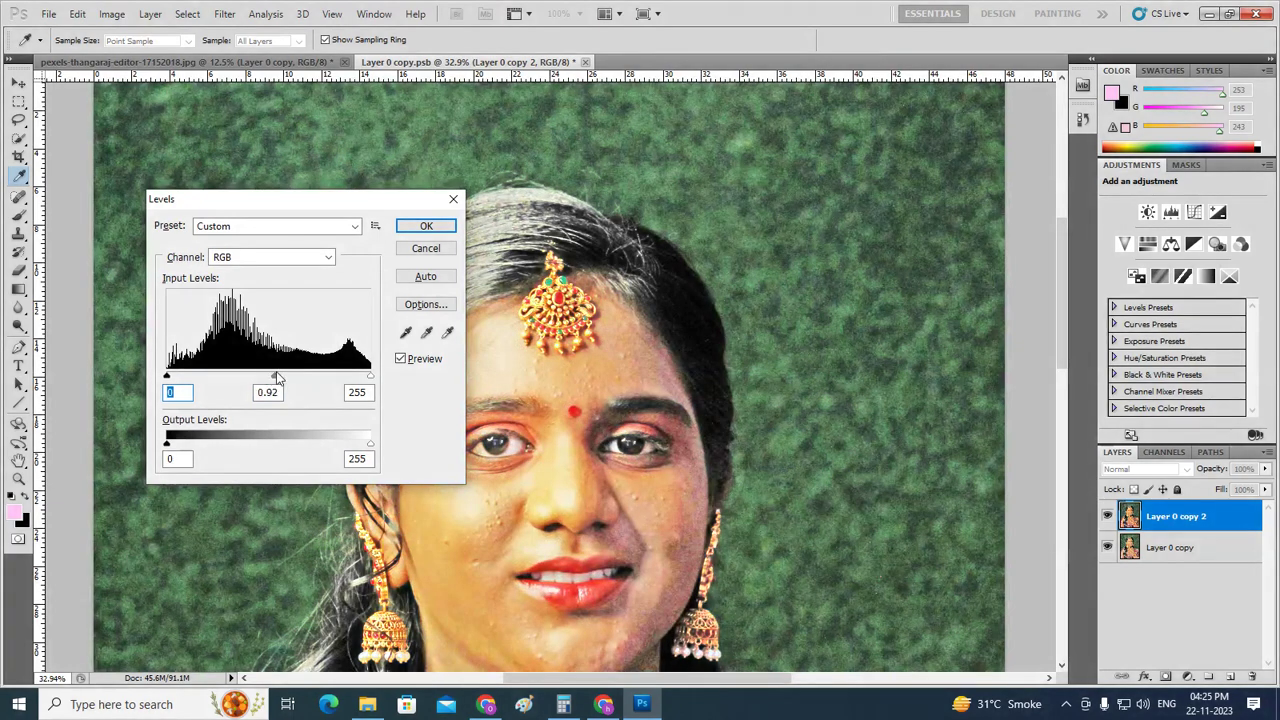
mouse_move(312, 377)
left_mouse_down()
mouse_move(295, 377)
mouse_move(380, 382)
mouse_move(310, 378)
left_mouse_up()
left_click(301, 377)
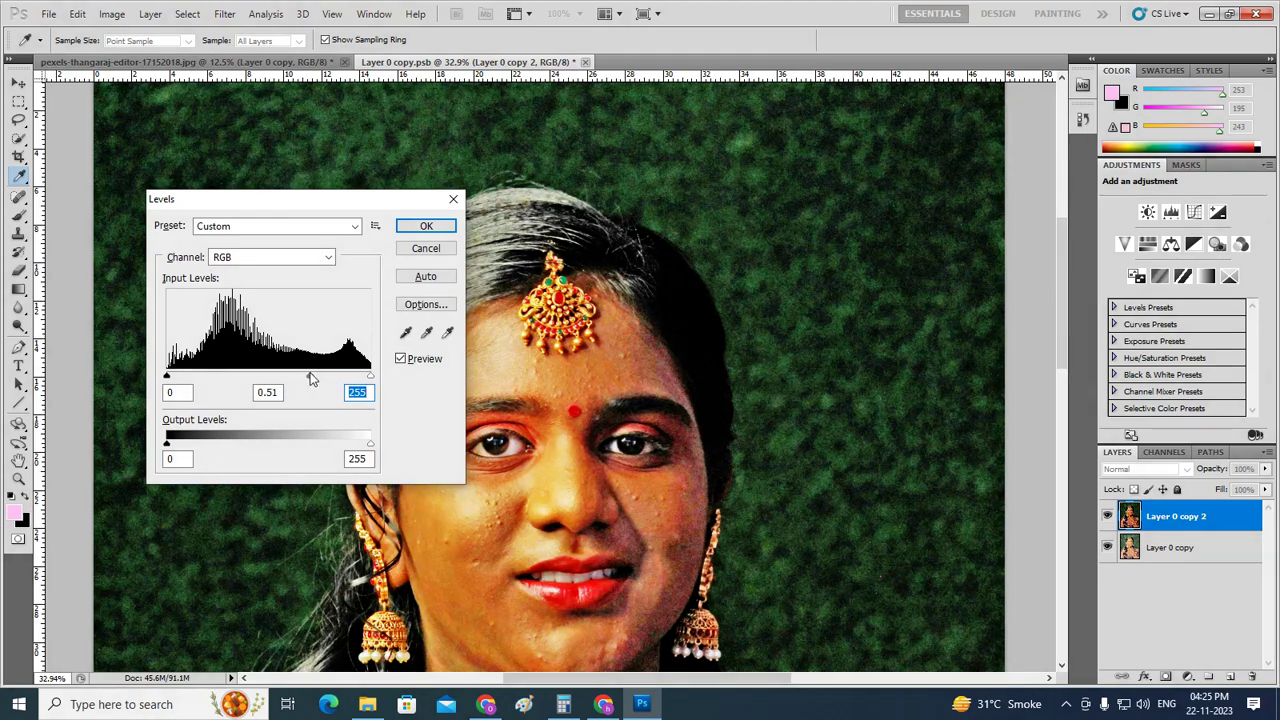
left_click(310, 378)
left_click_drag(168, 377, 185, 378)
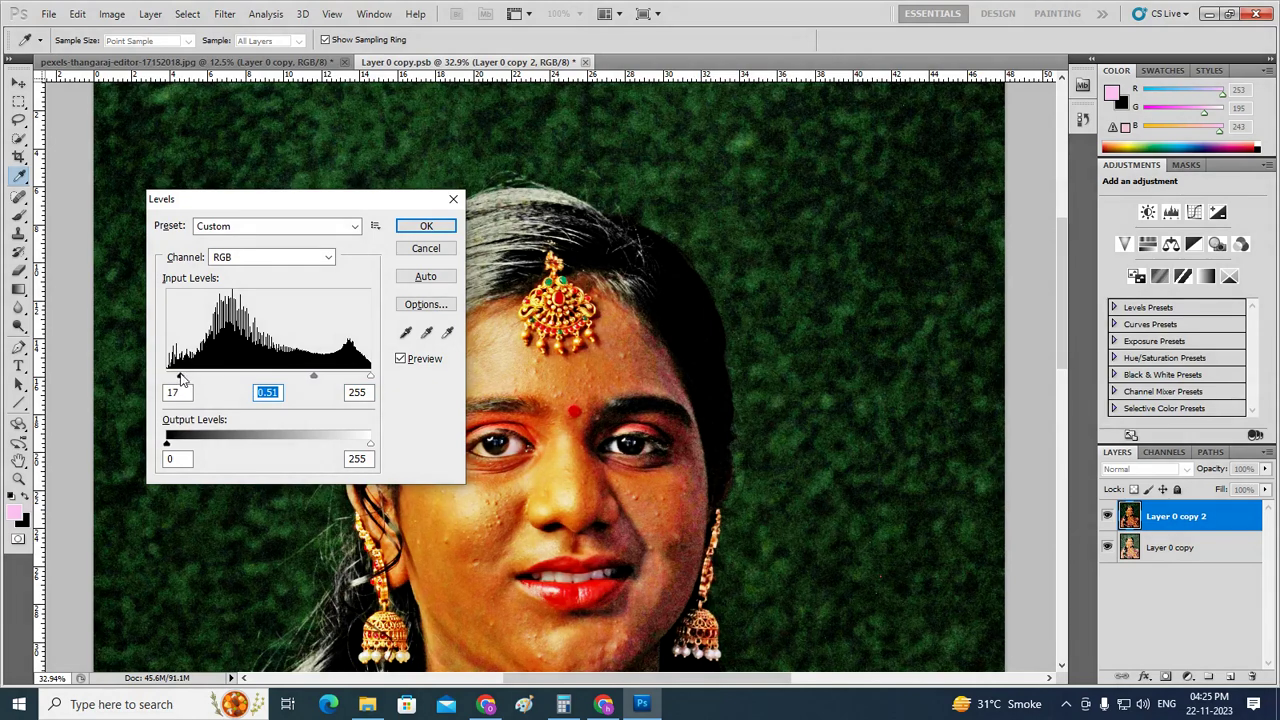
left_click(424, 226)
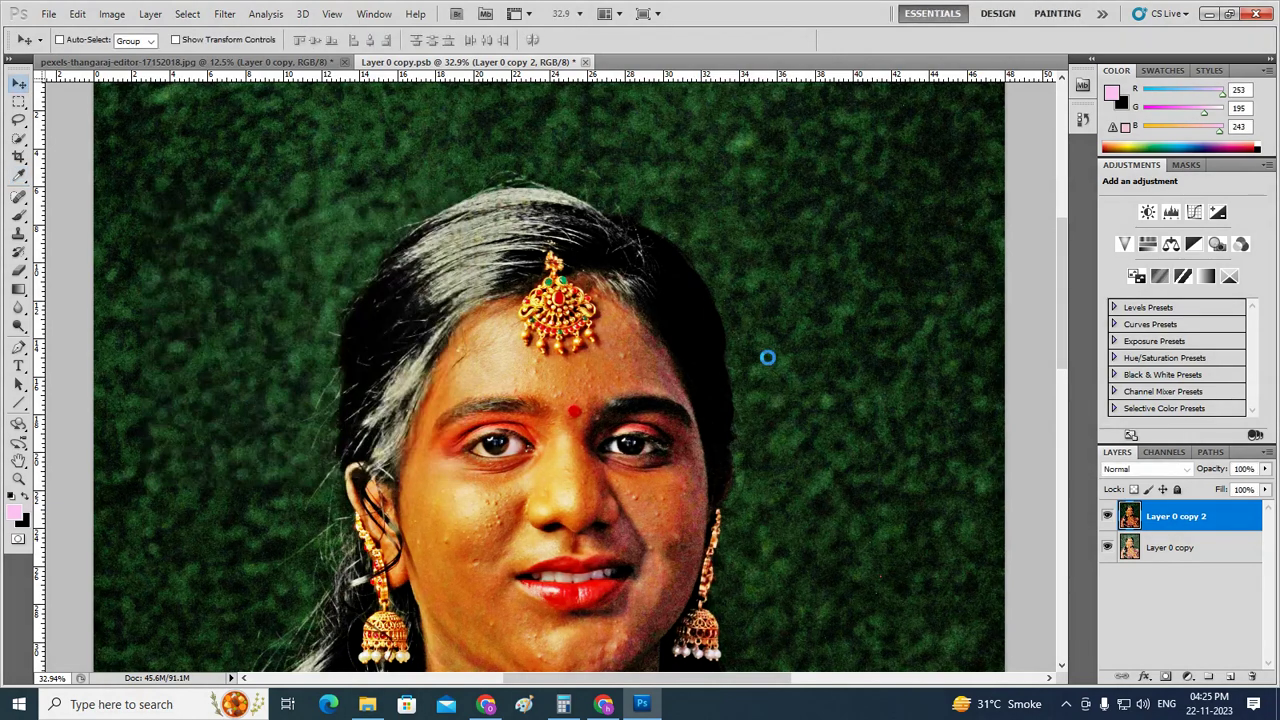
key("ctrl+0")
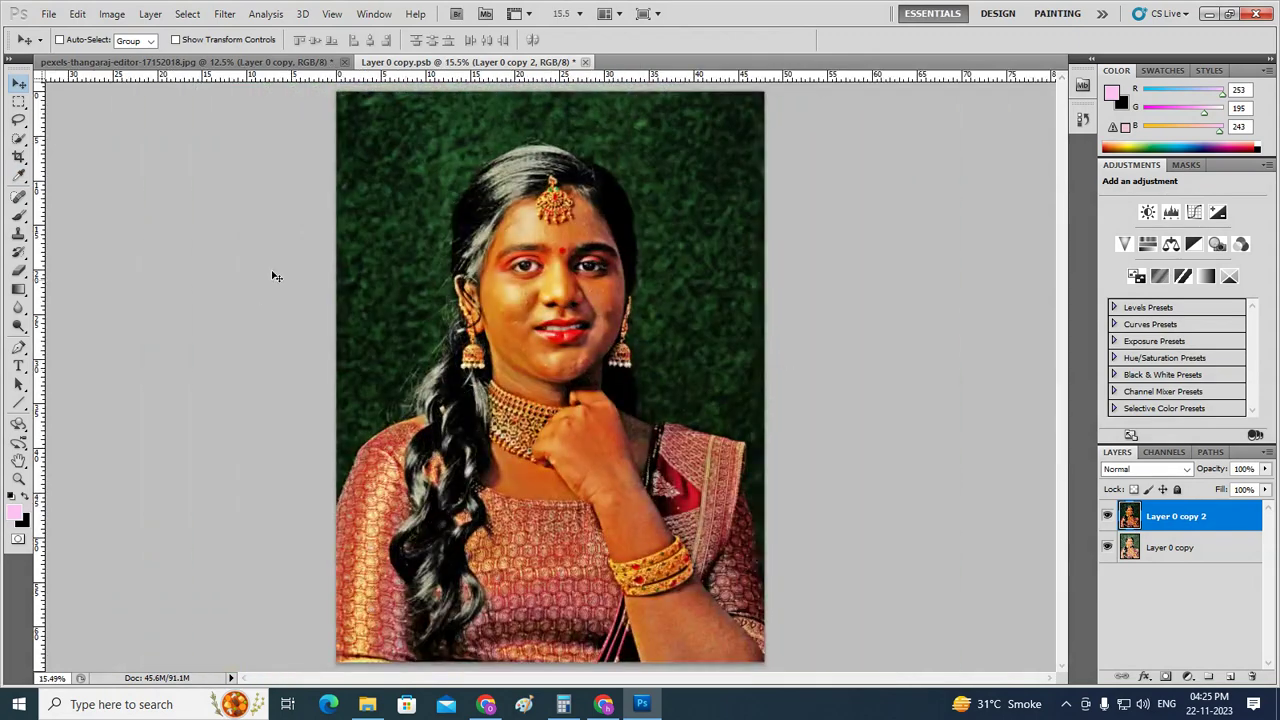
scroll(730, 237, "up", 1)
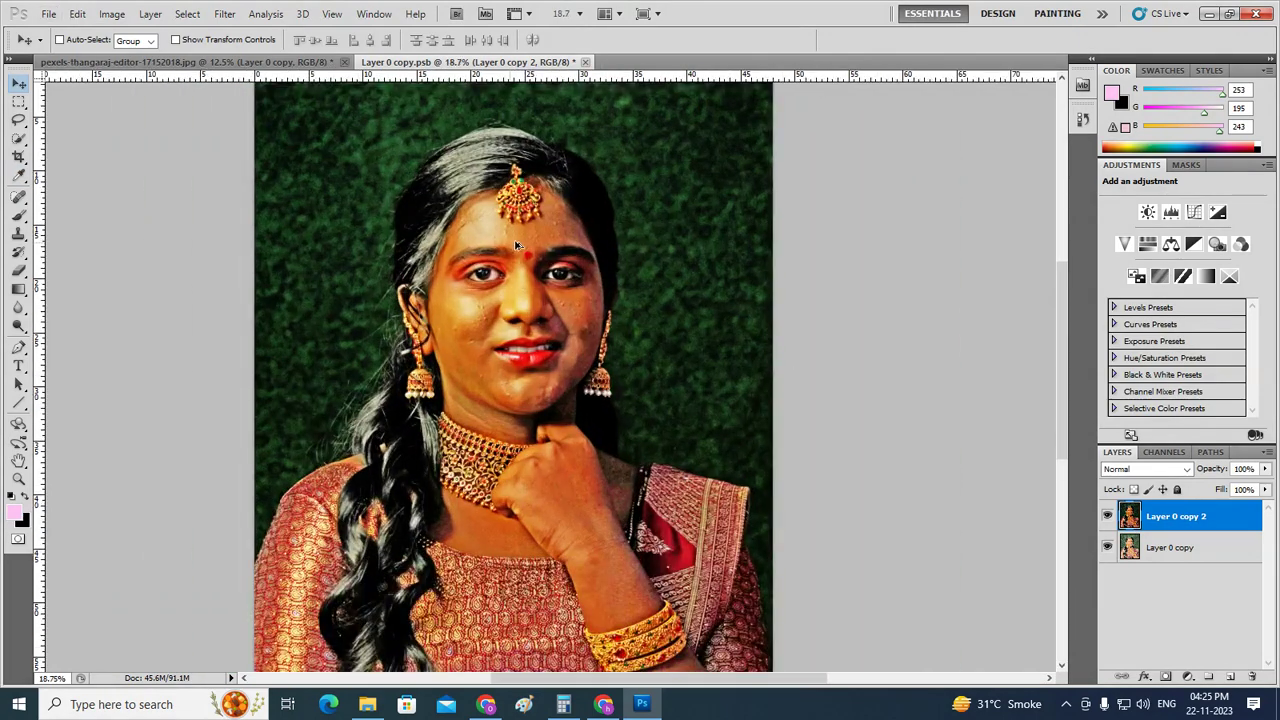
scroll(495, 220, "up", 1)
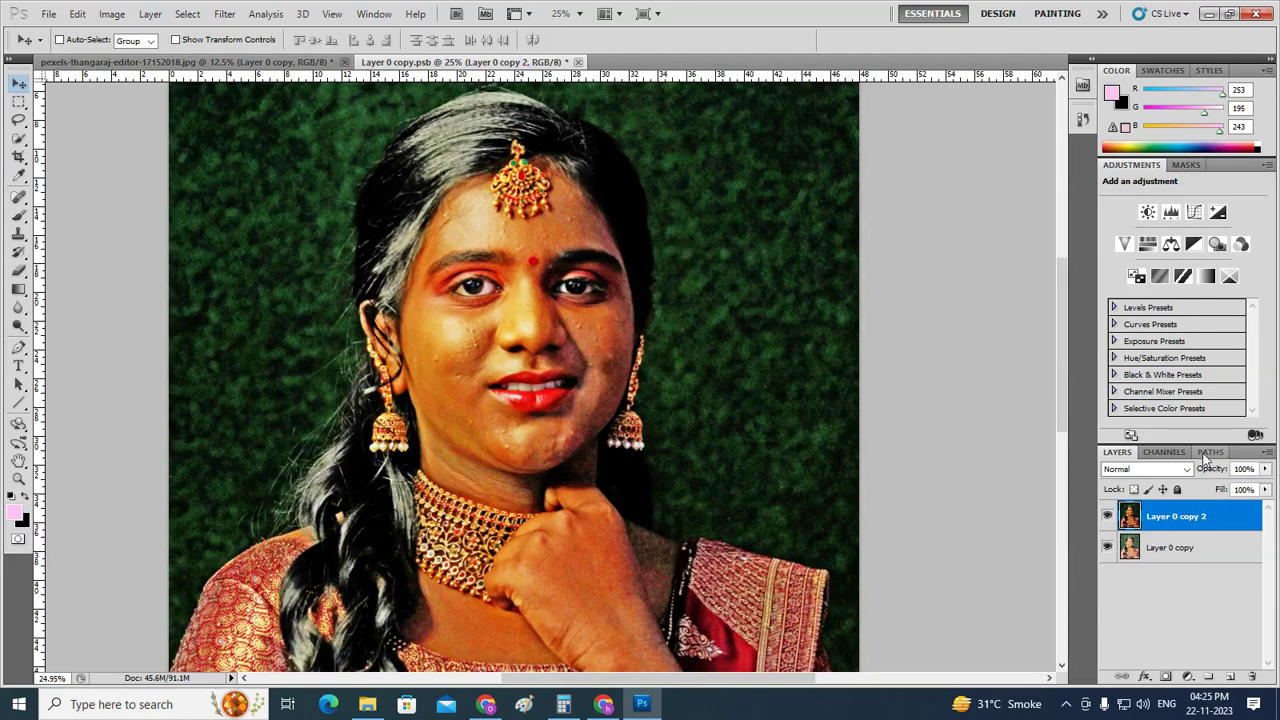
left_click(1210, 452)
left_click(1168, 455)
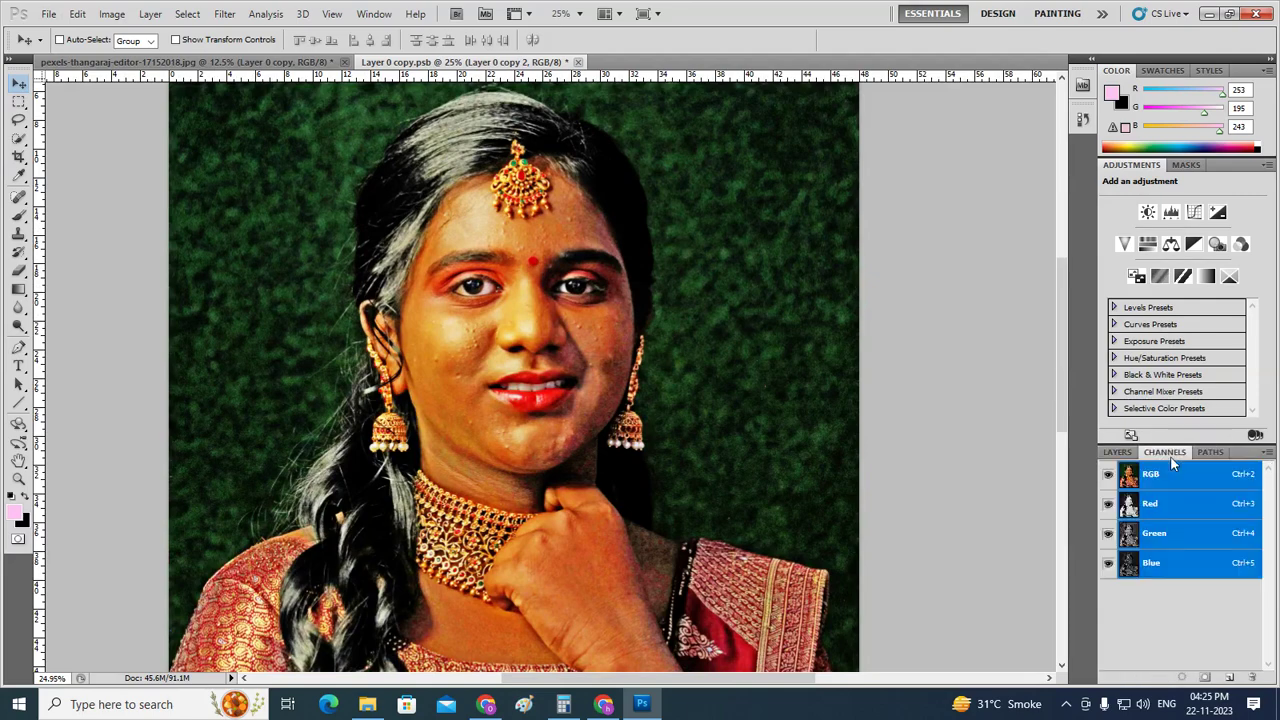
left_click(1170, 508)
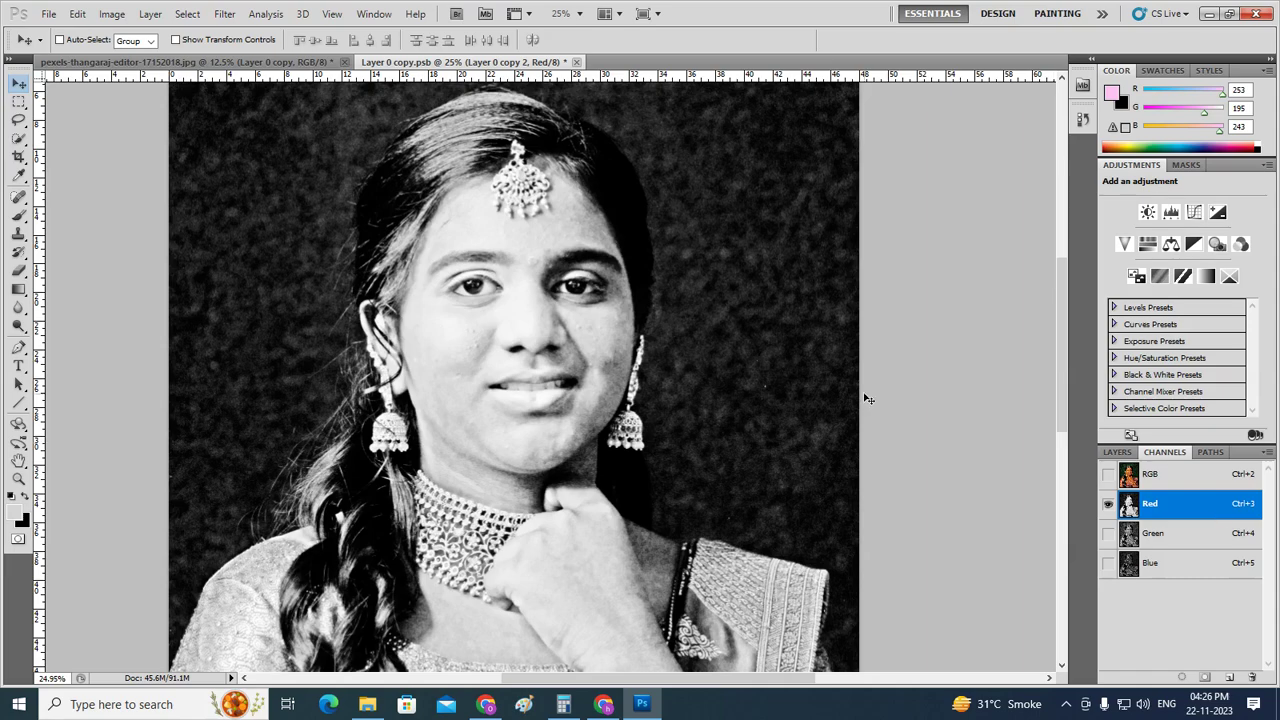
key("ctrl+l")
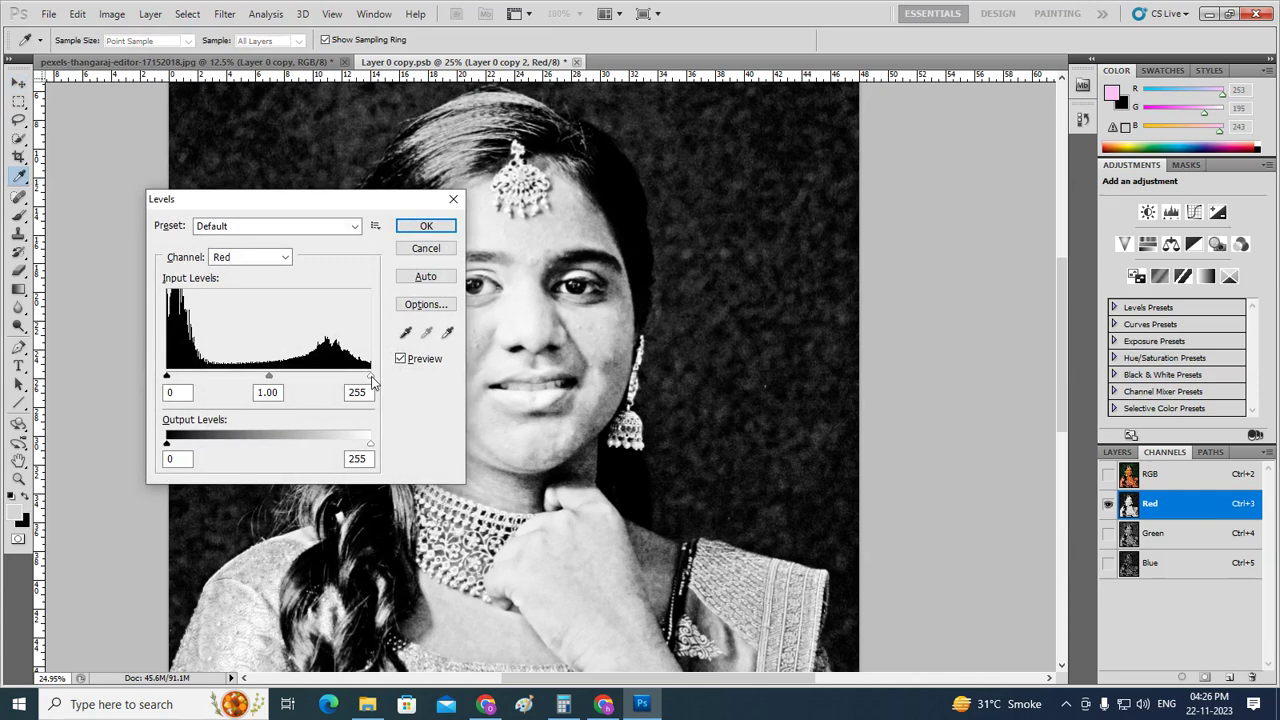
left_click_drag(370, 377, 325, 389)
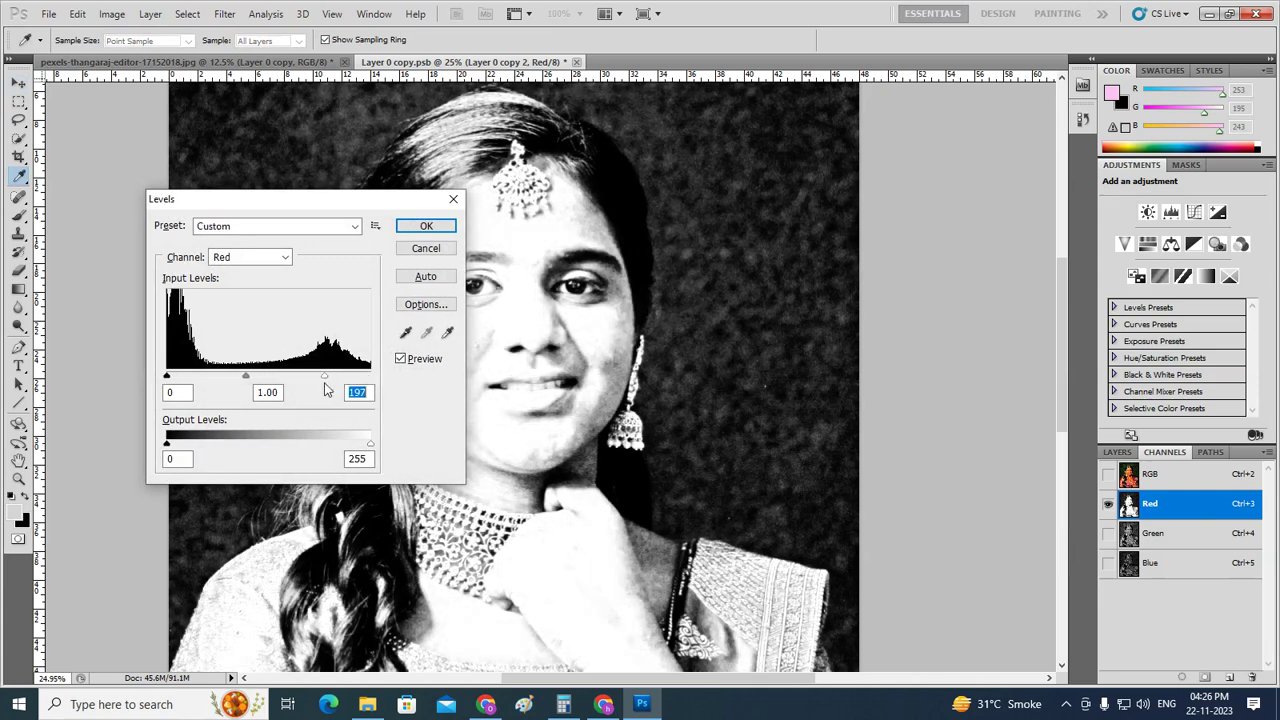
left_click(426, 226)
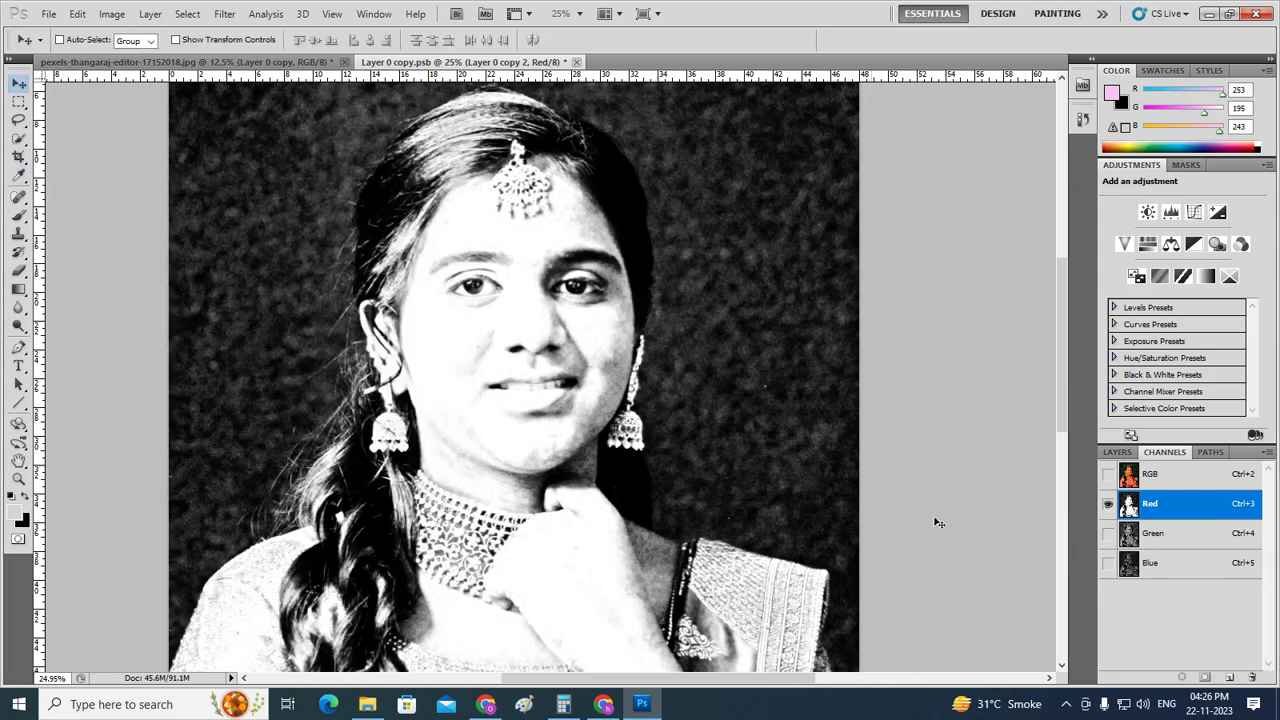
left_click(1160, 535)
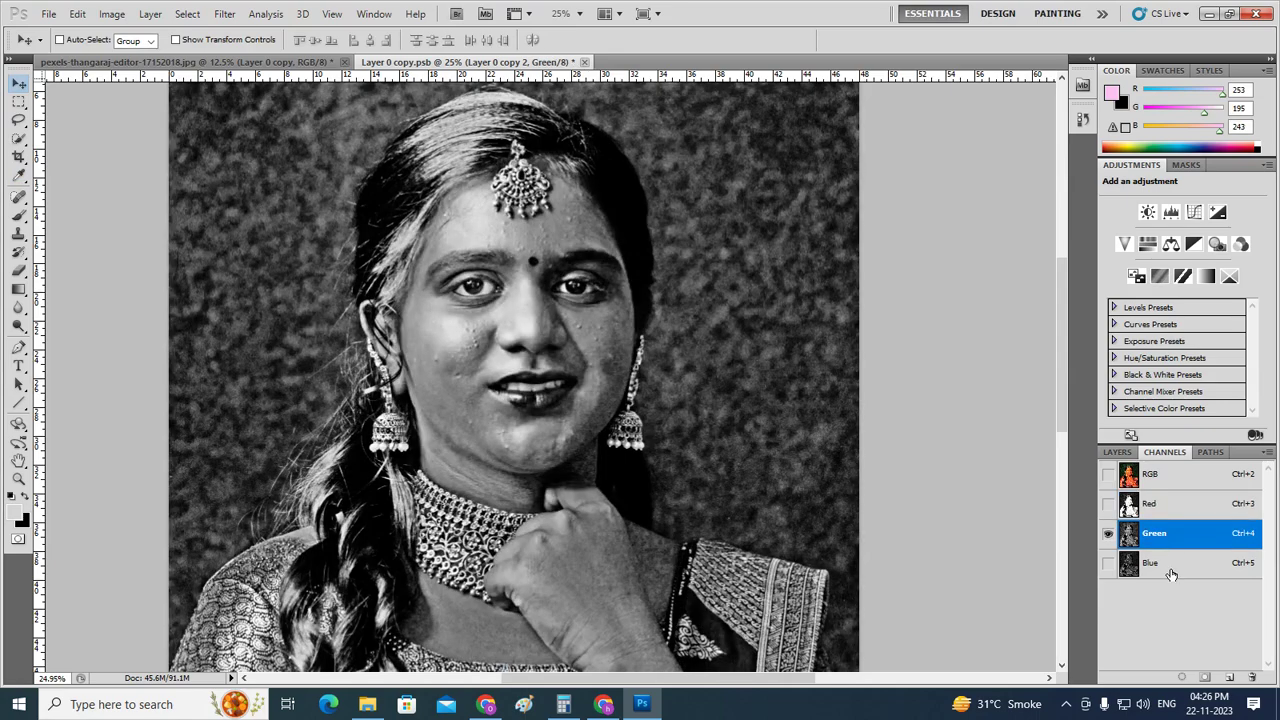
left_click(1171, 566)
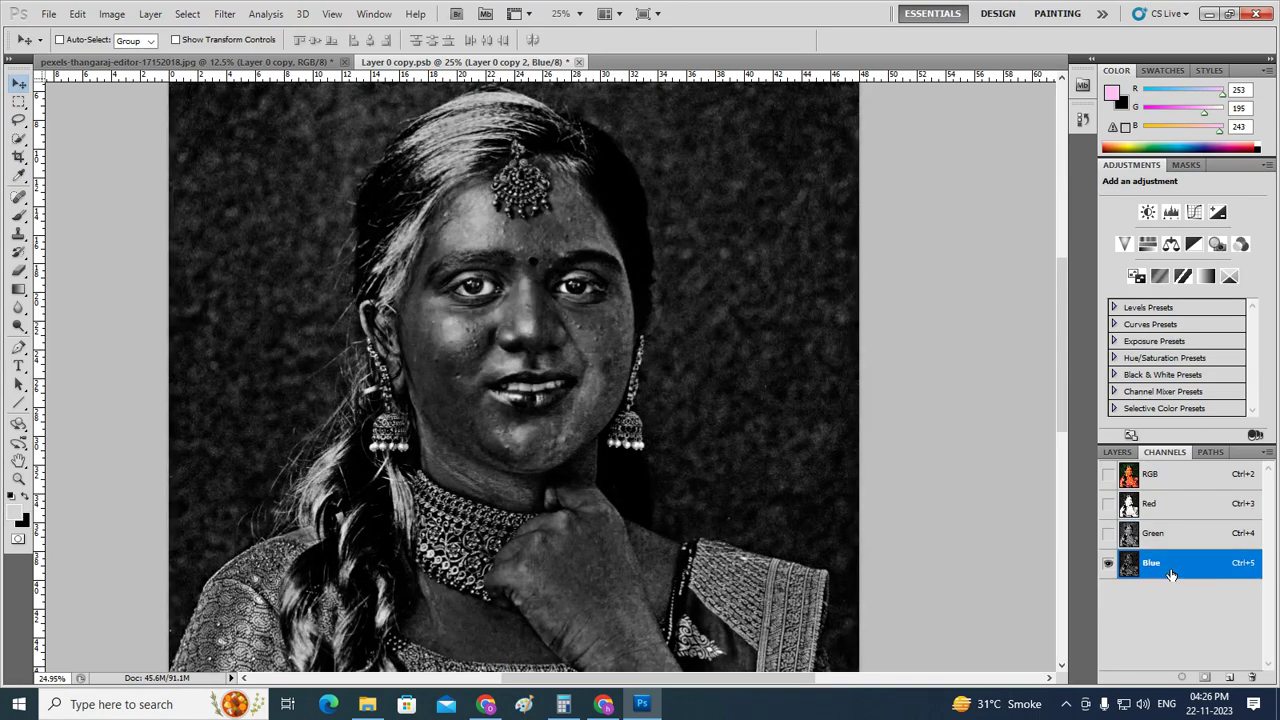
left_click(1107, 474)
left_click(1117, 452)
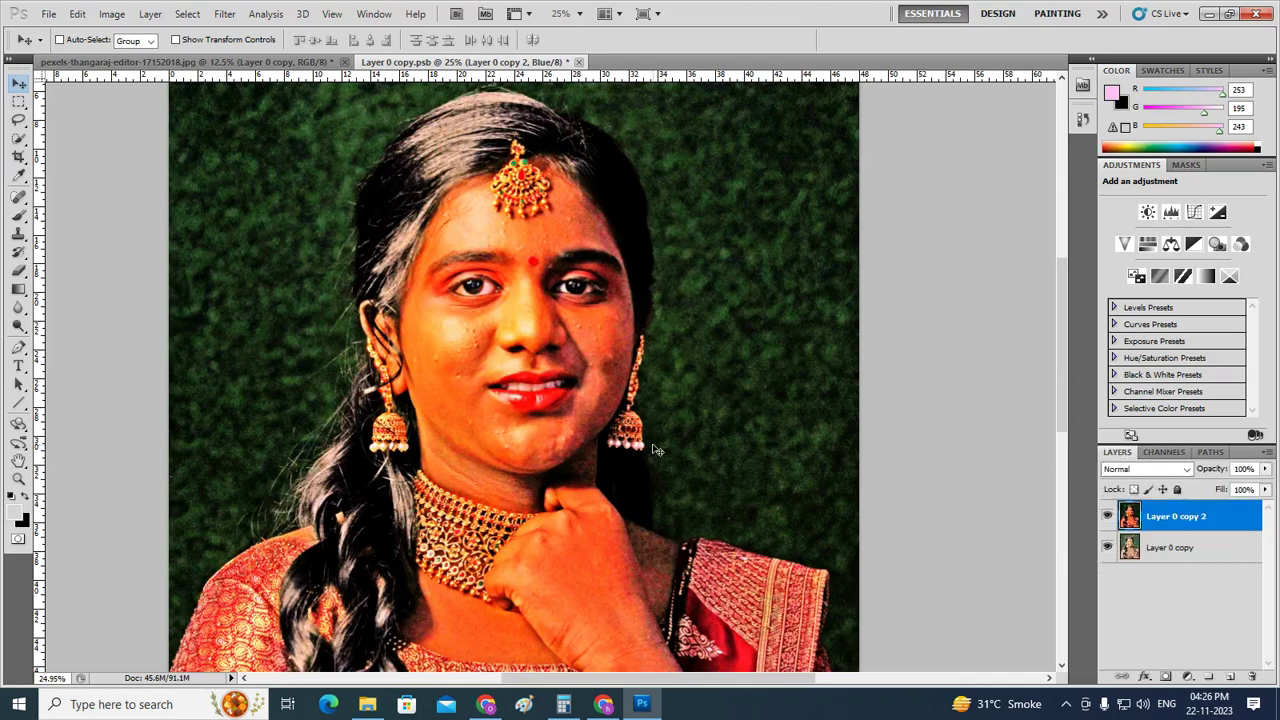
key("ctrl+v")
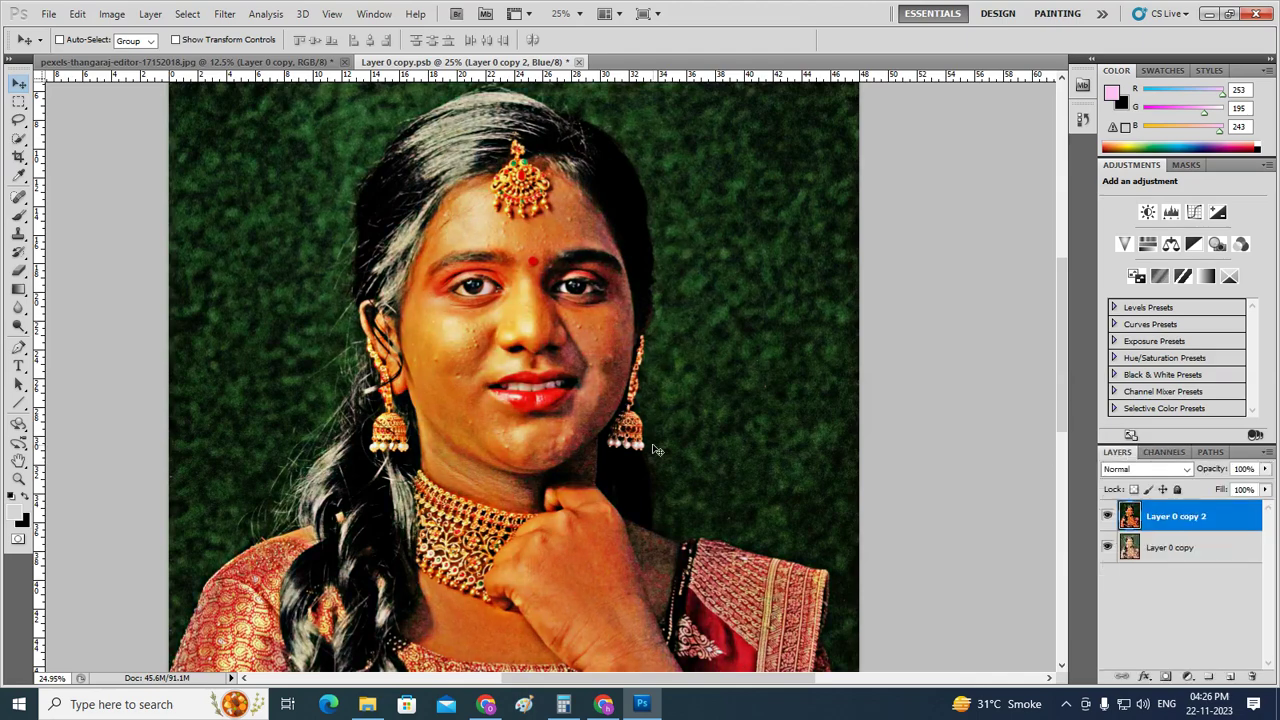
- Cancel Brightness/Contrast, make the lower Layer 0 copy active, and reopen Image Adjustments
left_click(111, 14)
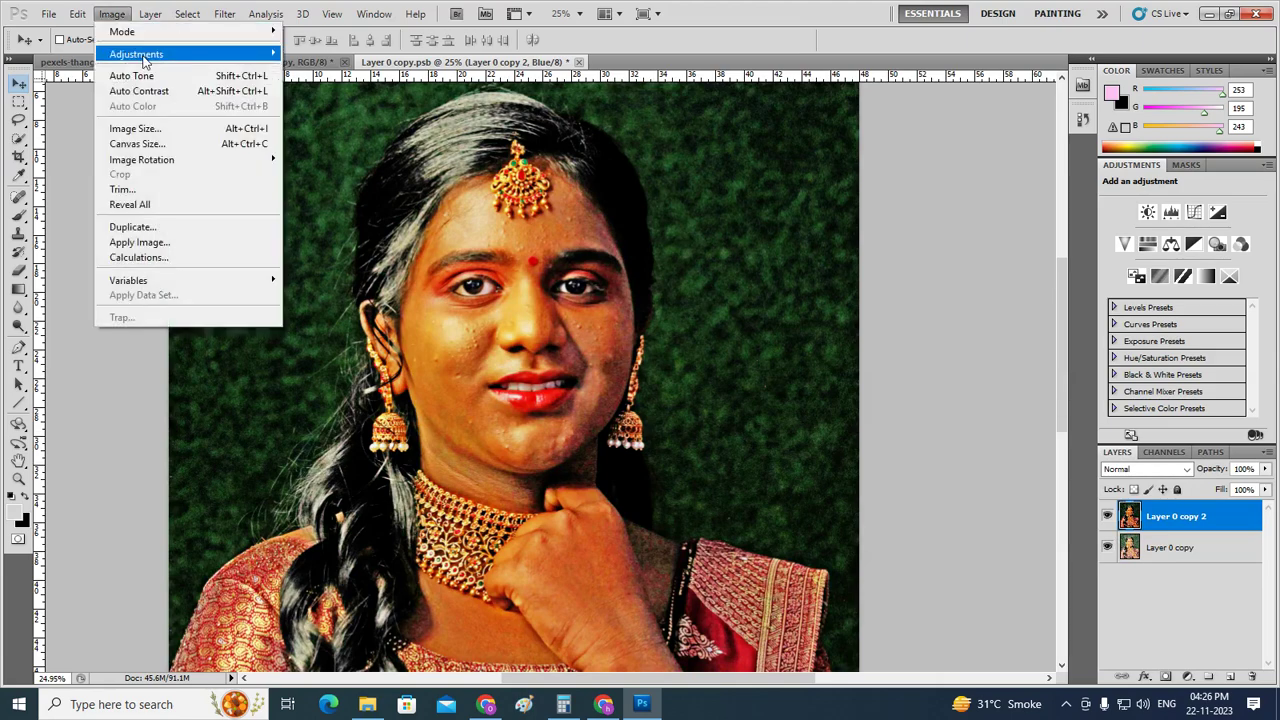
mouse_move(137, 54)
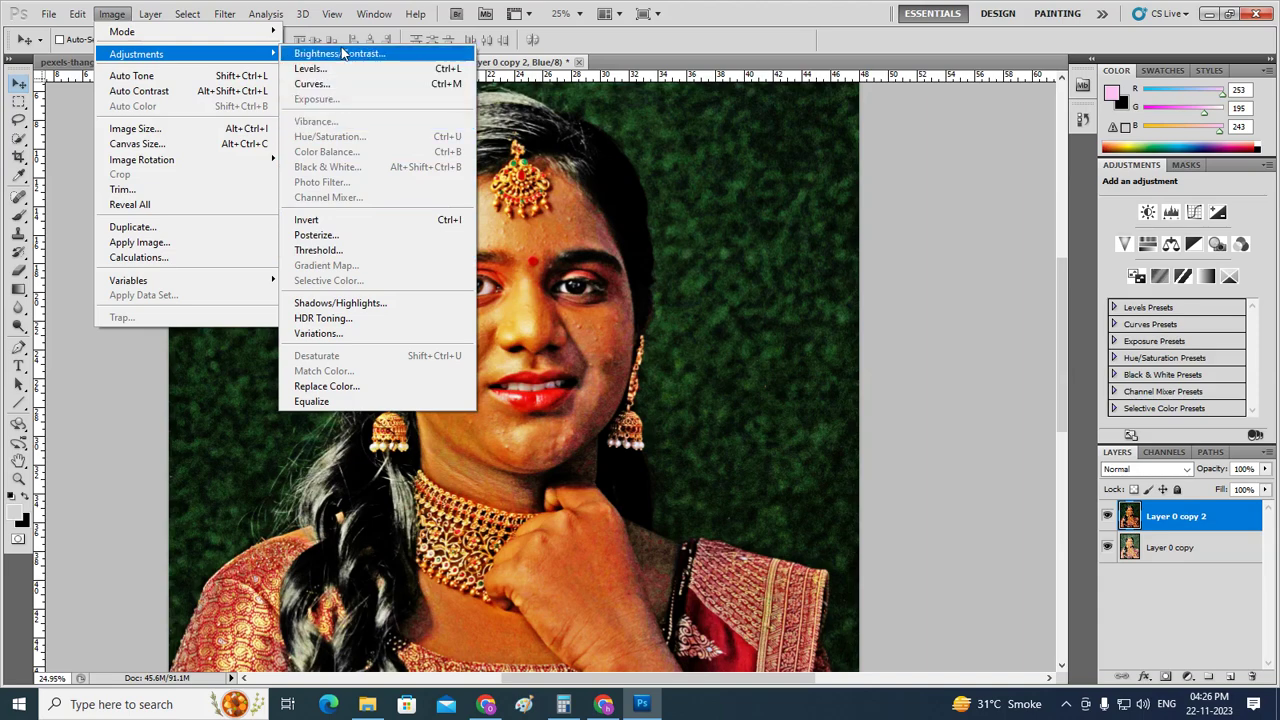
left_click(334, 56)
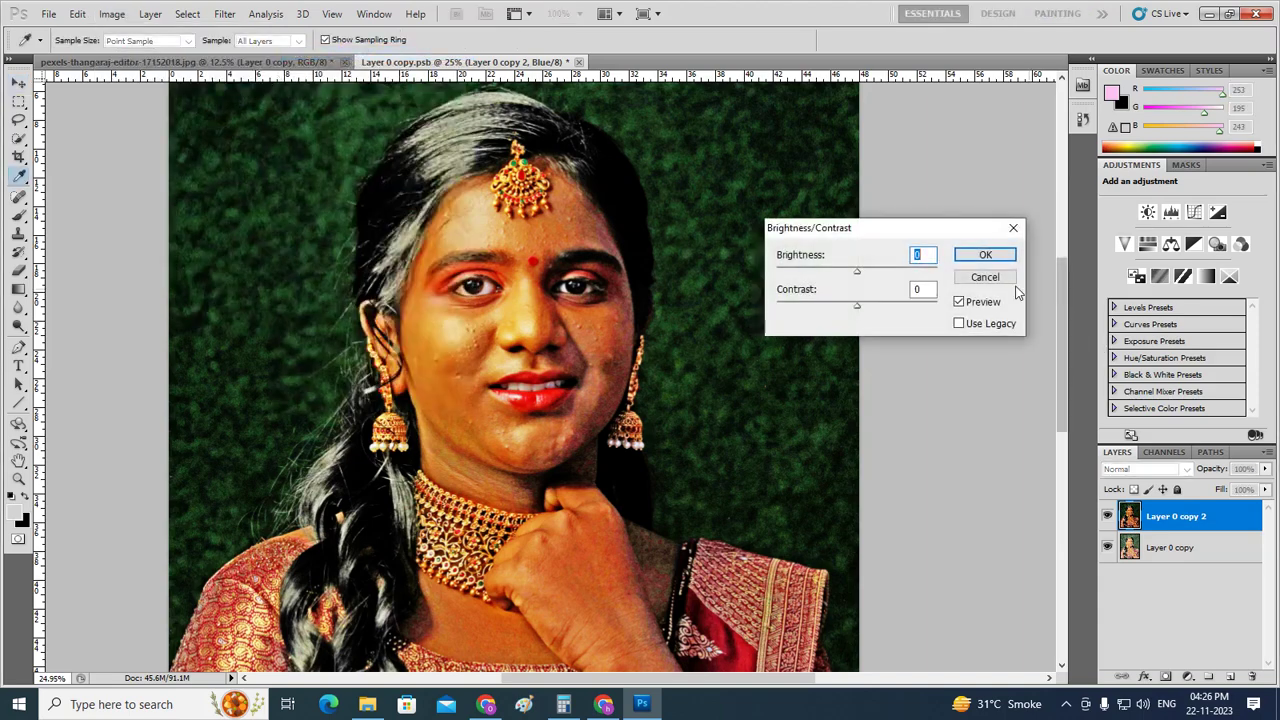
left_click(985, 277)
key("v")
left_click(1170, 547)
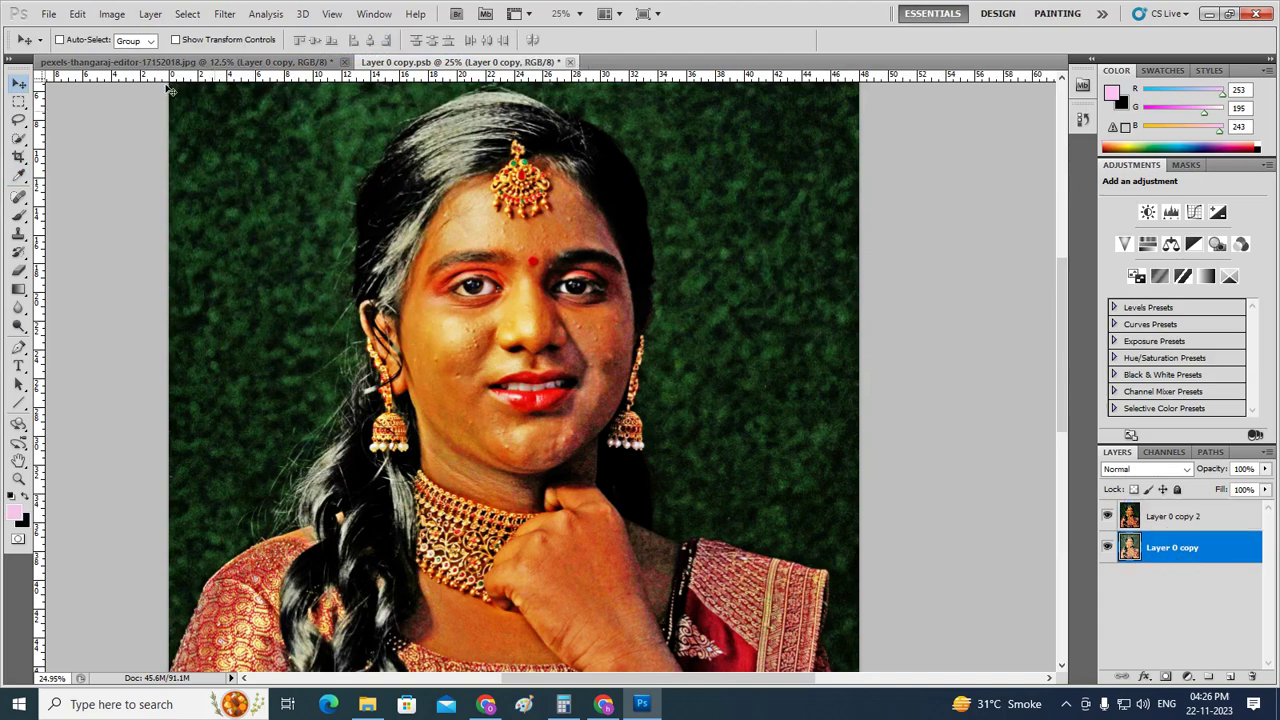
left_click(111, 14)
mouse_move(137, 54)
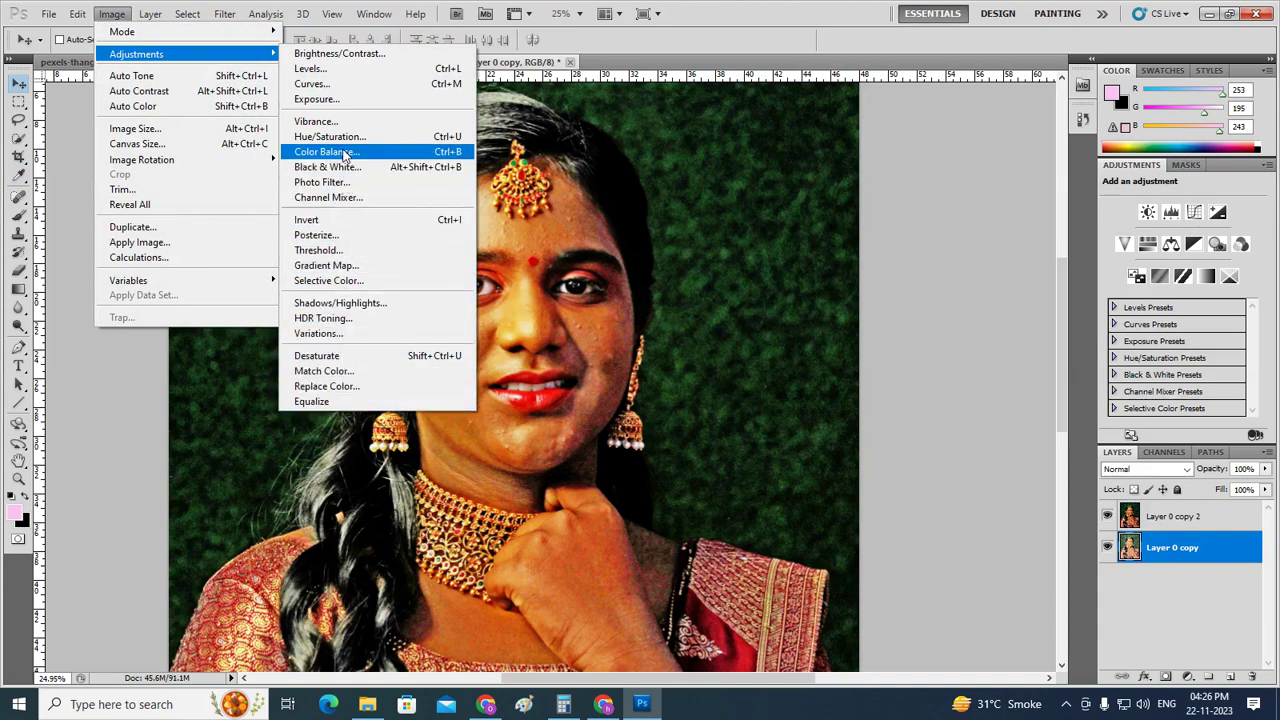
left_click(317, 99)
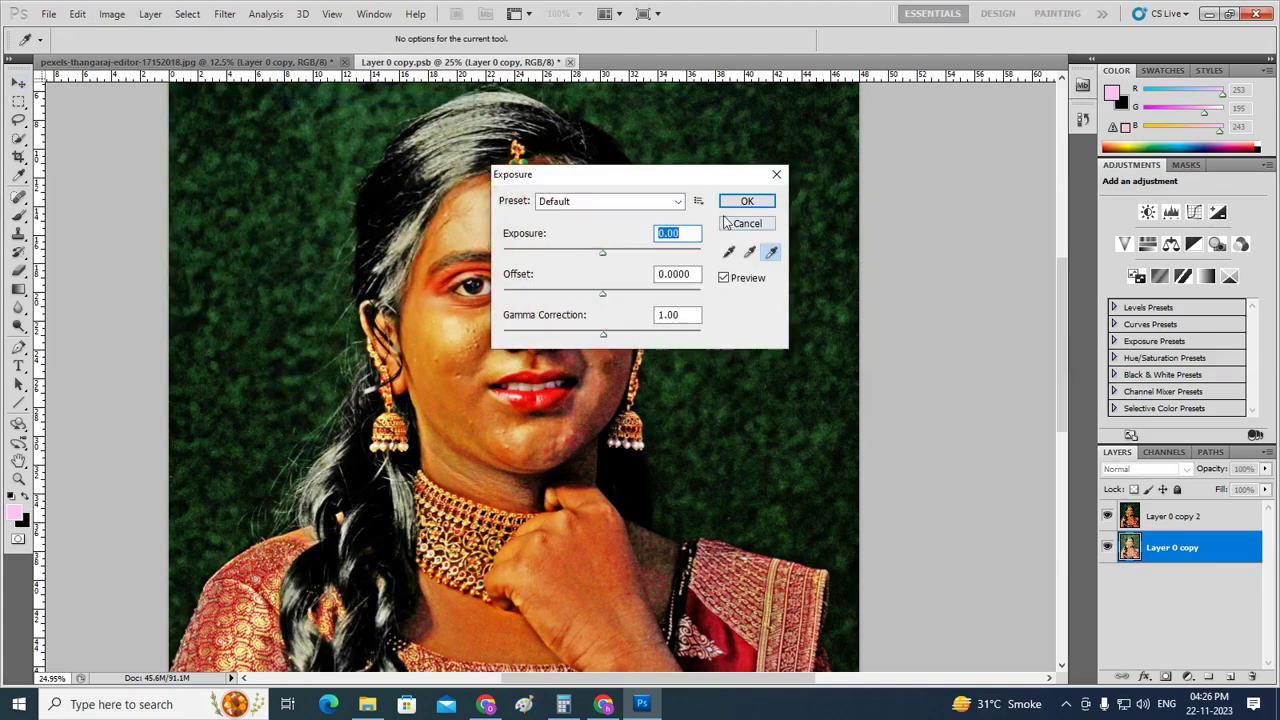
left_click_drag(686, 174, 933, 119)
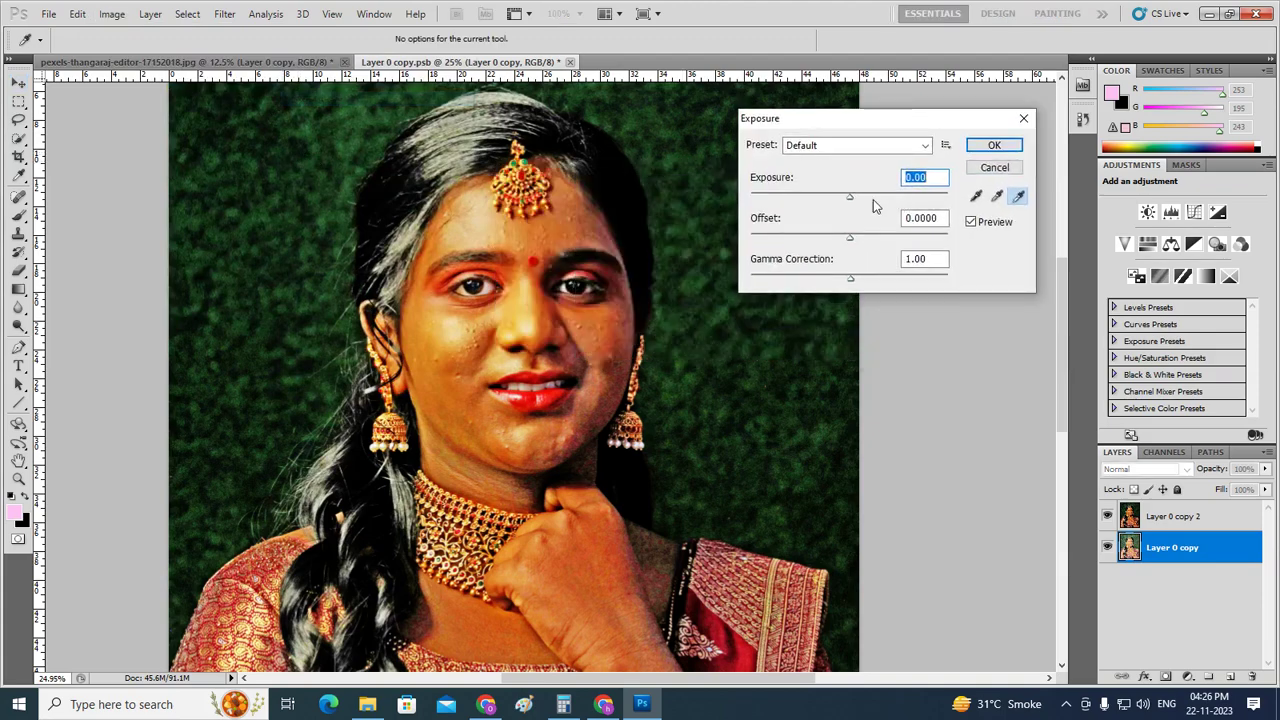
left_click_drag(852, 202, 735, 202)
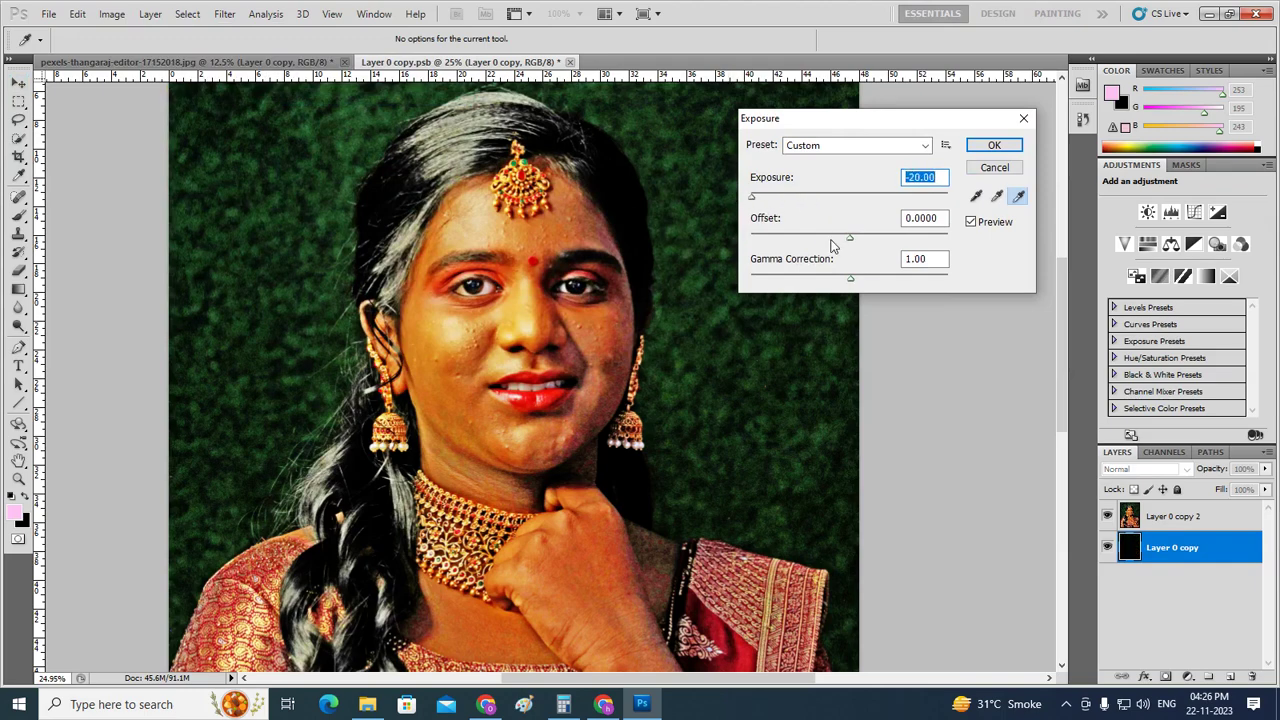
left_click_drag(849, 238, 739, 243)
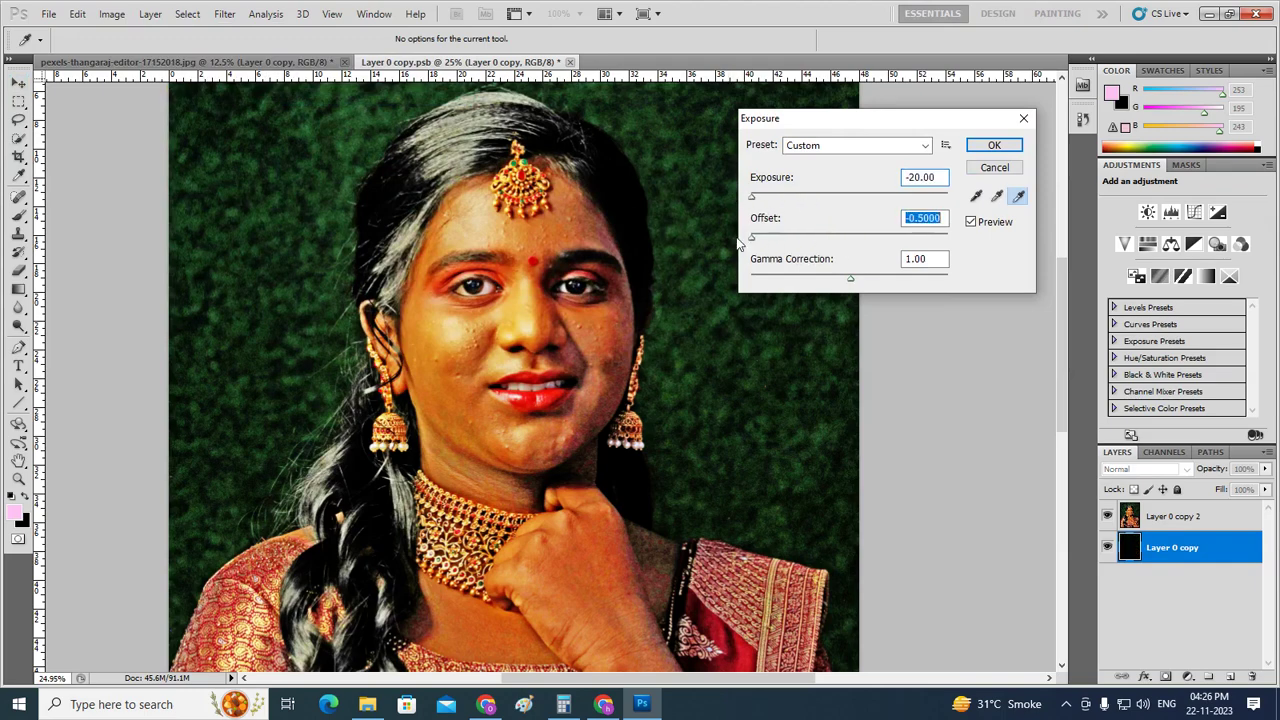
left_click_drag(853, 283, 755, 278)
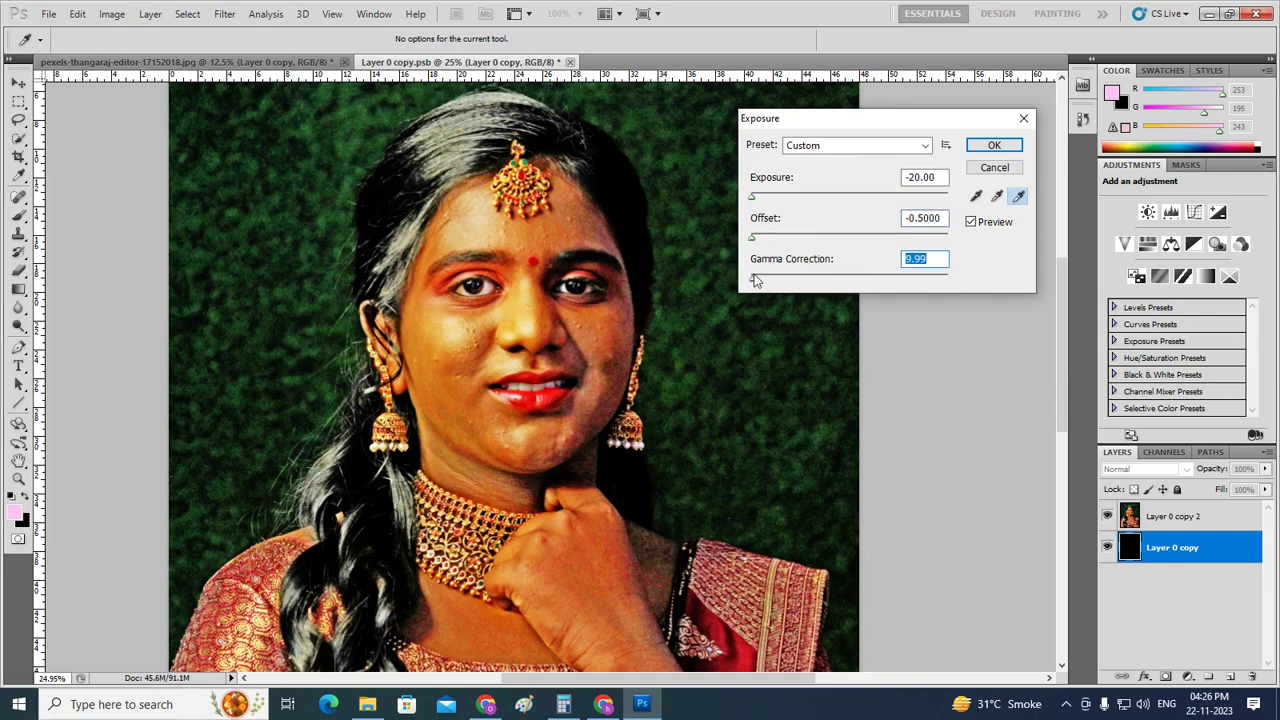
left_click(925, 146)
left_click(925, 146)
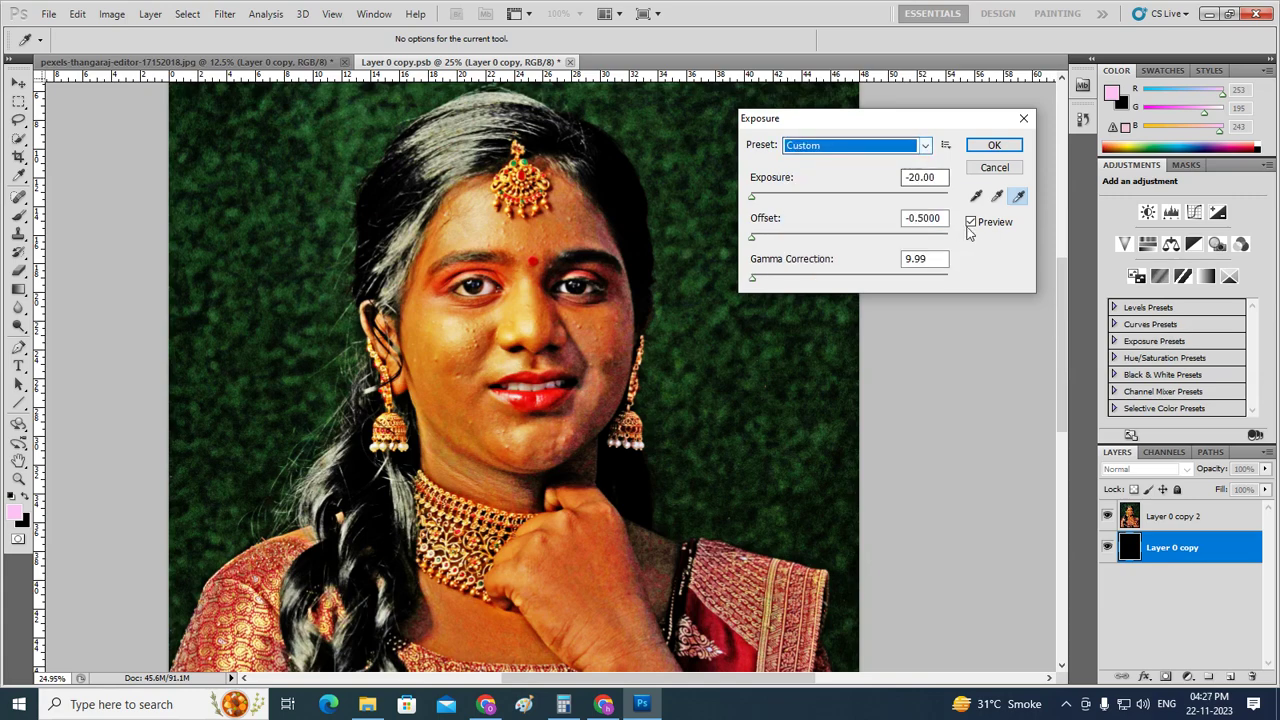
left_click(971, 222)
left_click(997, 196)
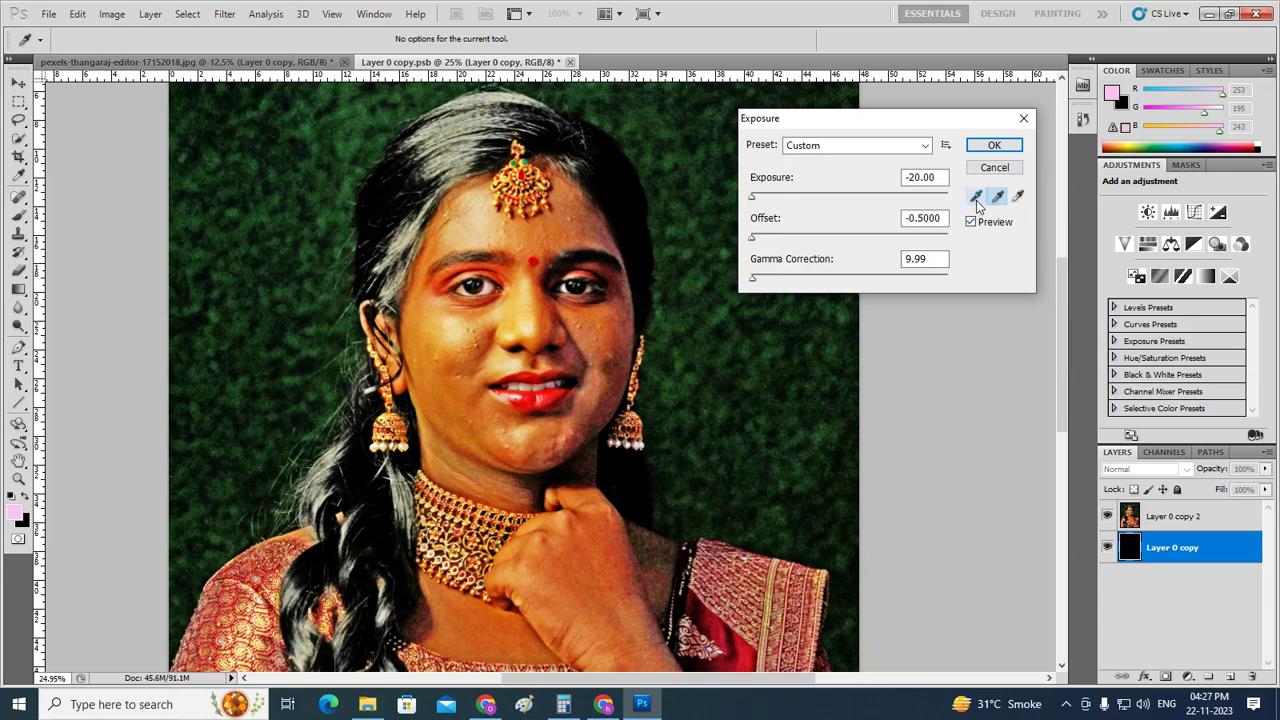
left_click(976, 196)
left_click(970, 222)
left_click(984, 170)
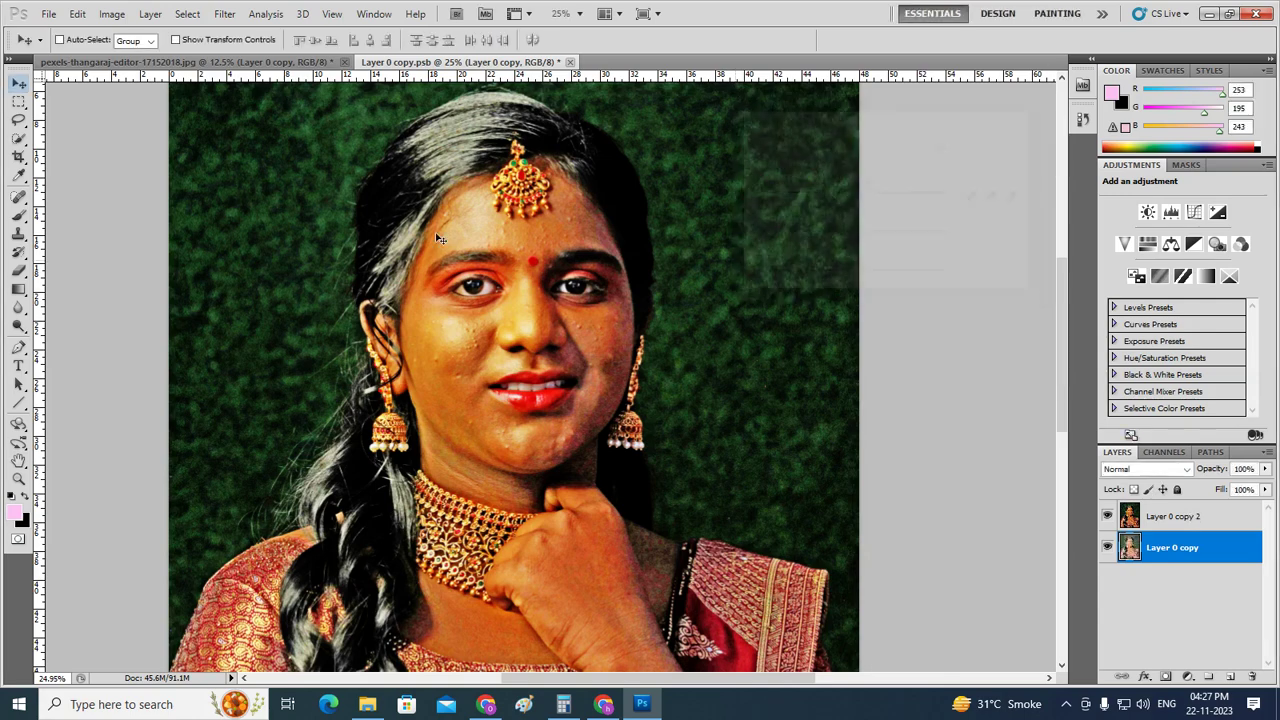
left_click(1168, 525)
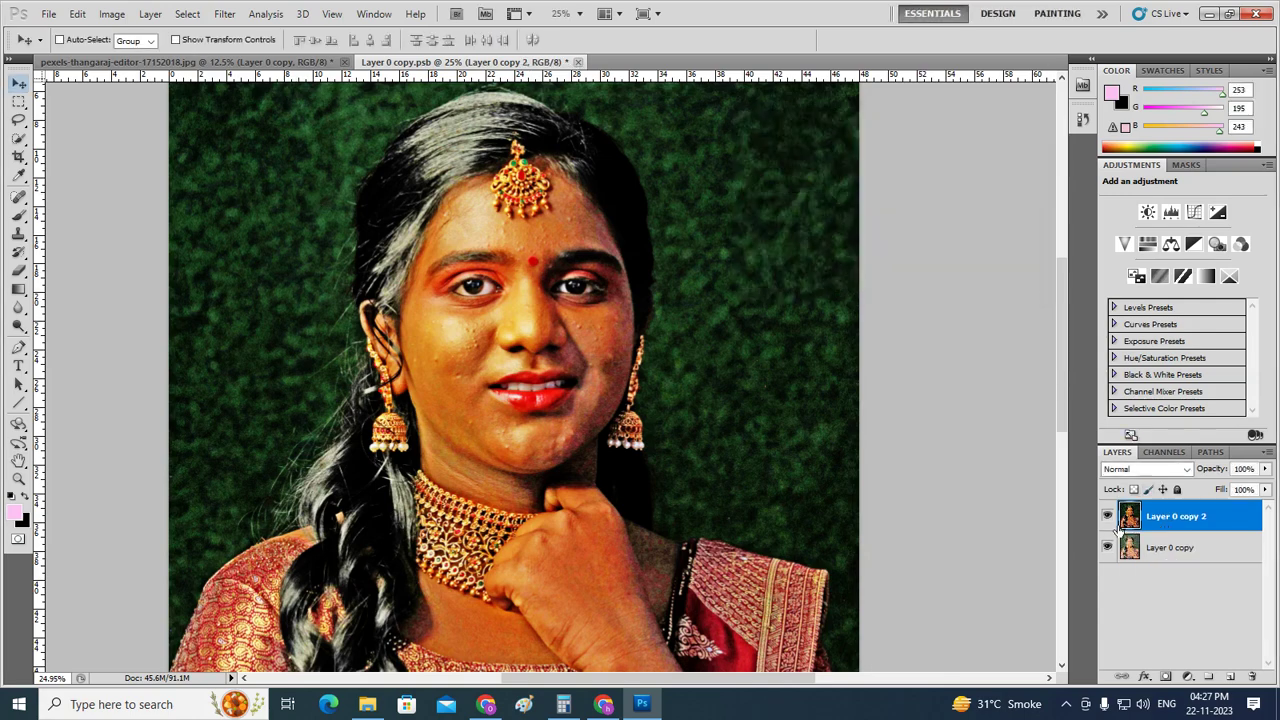
left_click(112, 14)
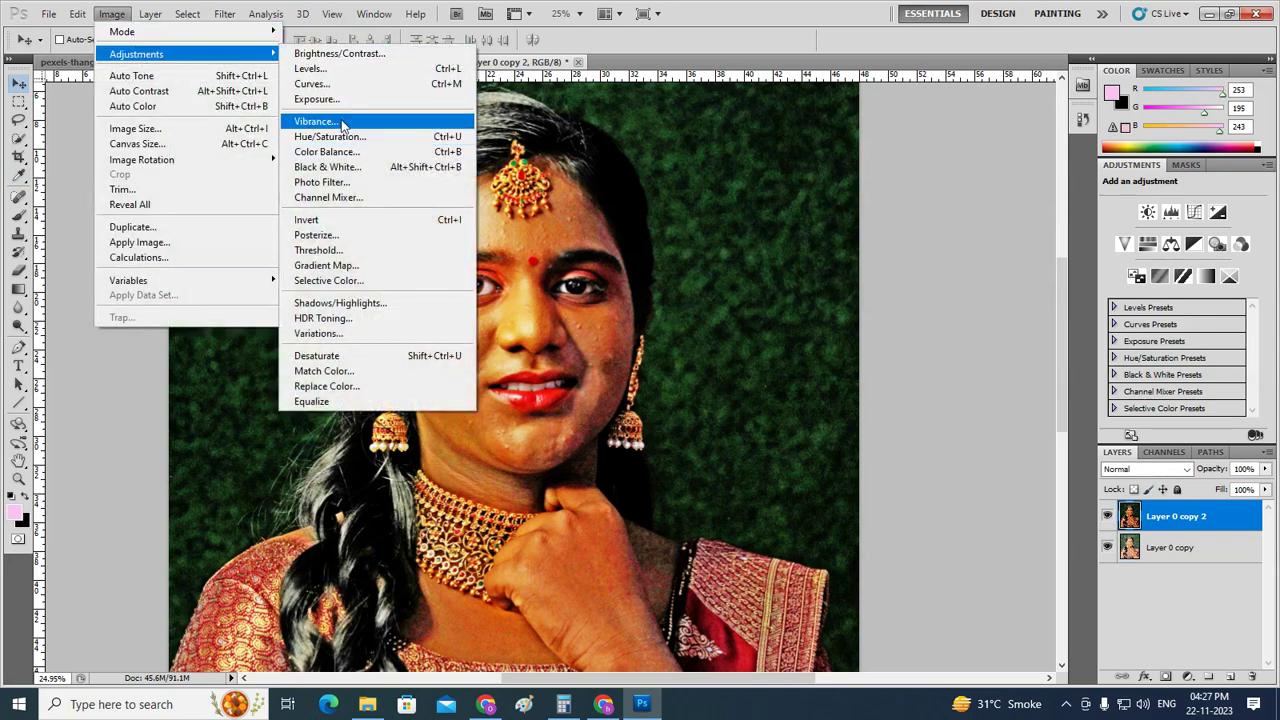
left_click(337, 101)
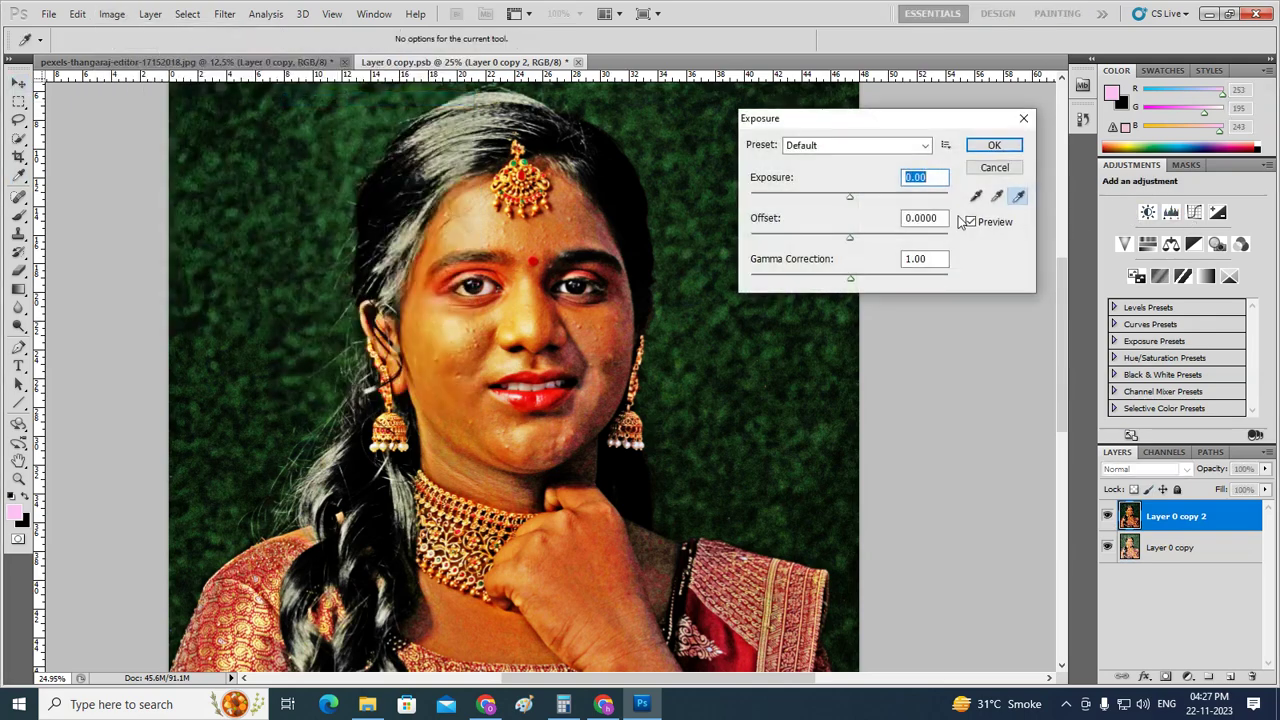
mouse_move(850, 196)
left_mouse_down()
mouse_move(808, 203)
mouse_move(864, 216)
mouse_move(849, 242)
mouse_move(866, 284)
mouse_move(824, 283)
mouse_move(910, 285)
mouse_move(810, 276)
left_mouse_up()
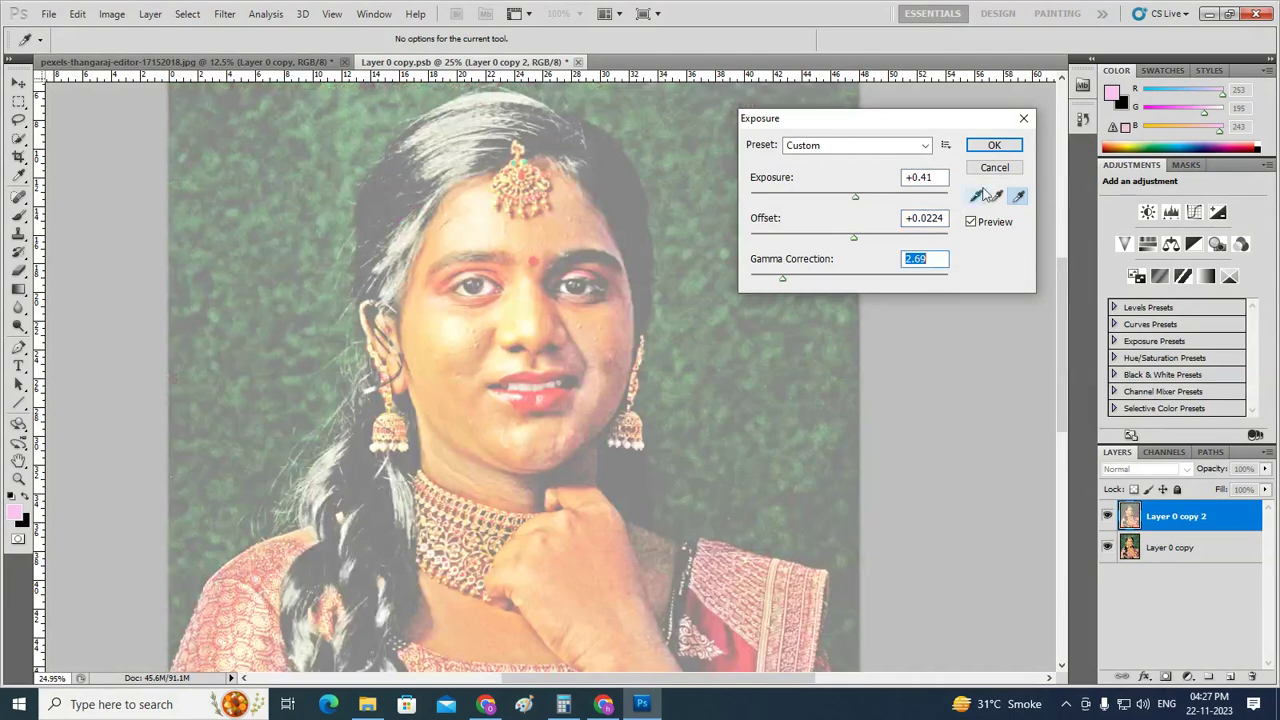
left_click(994, 167)
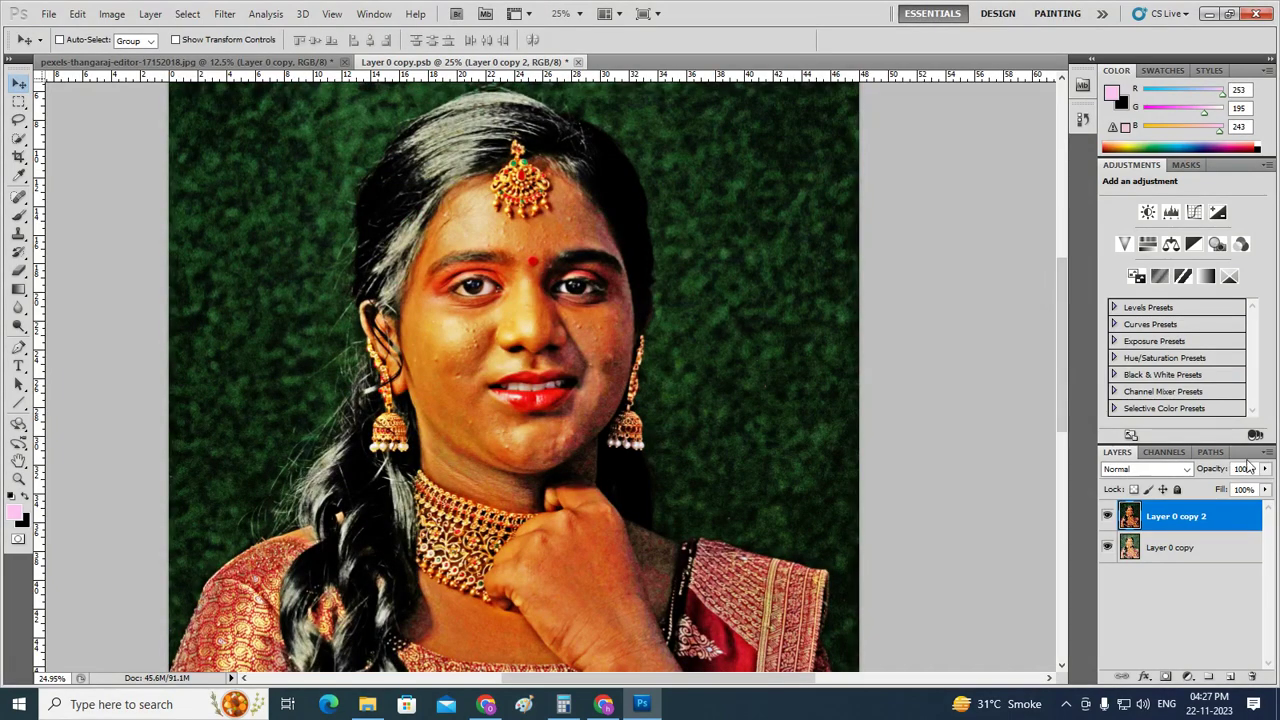
- Try Overlay, Screen and Lighten blend modes on Layer 0 copy 2
key("ctrl+0")
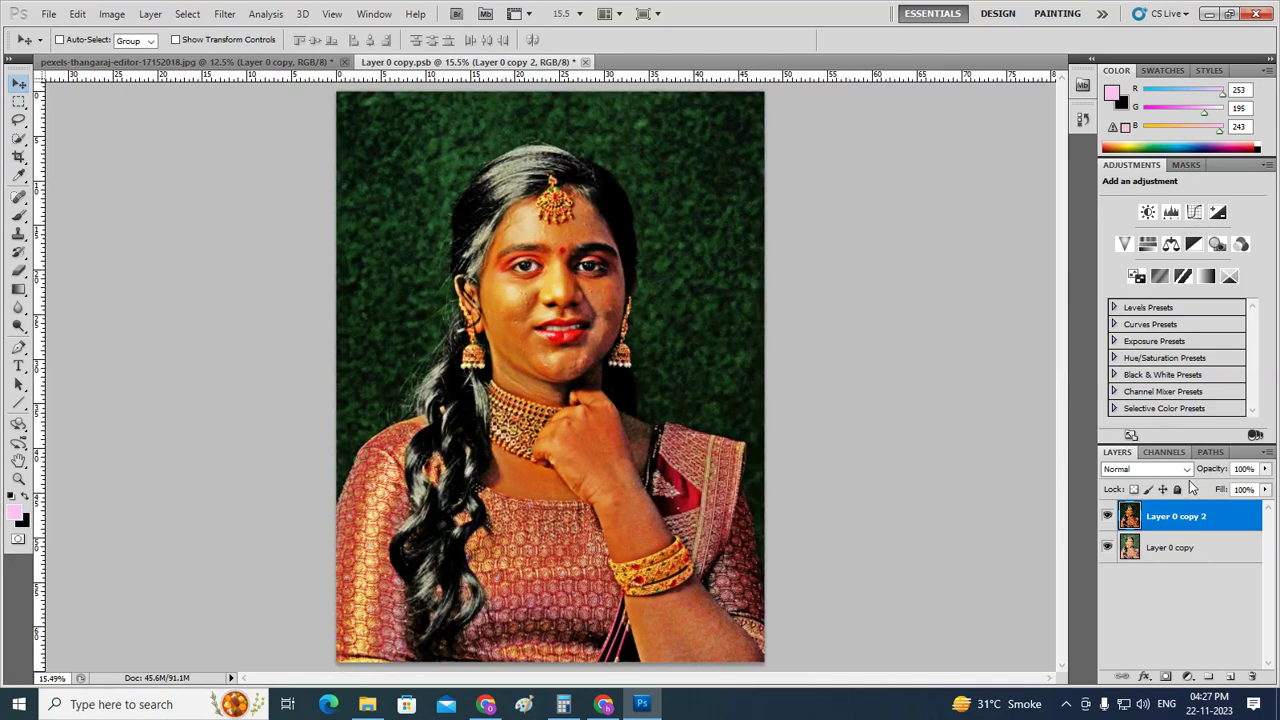
left_click(1150, 469)
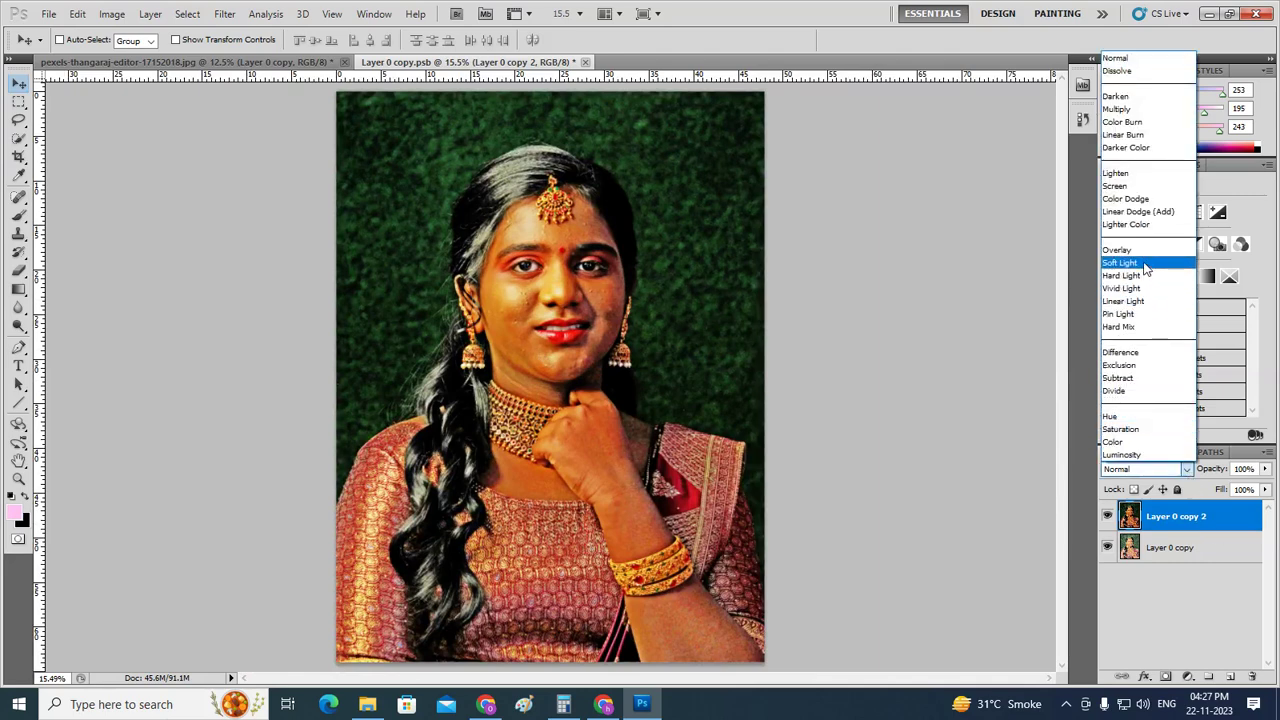
left_click(1147, 253)
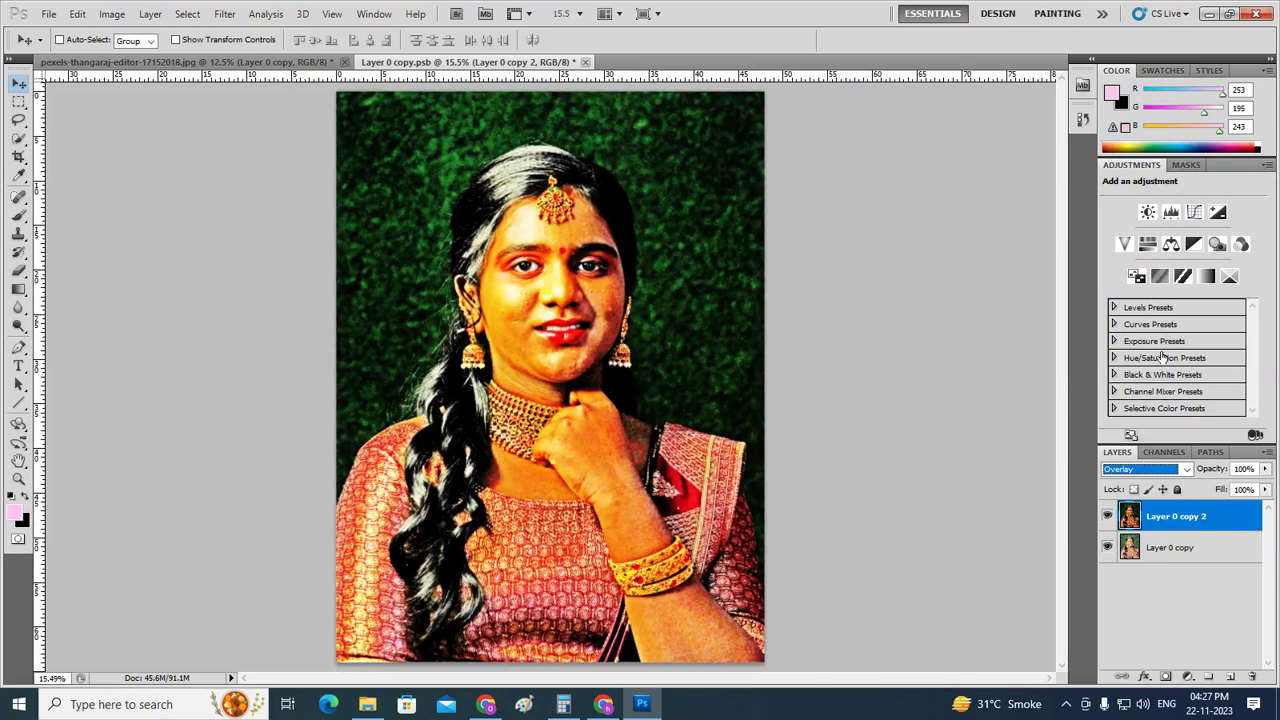
left_click(1186, 470)
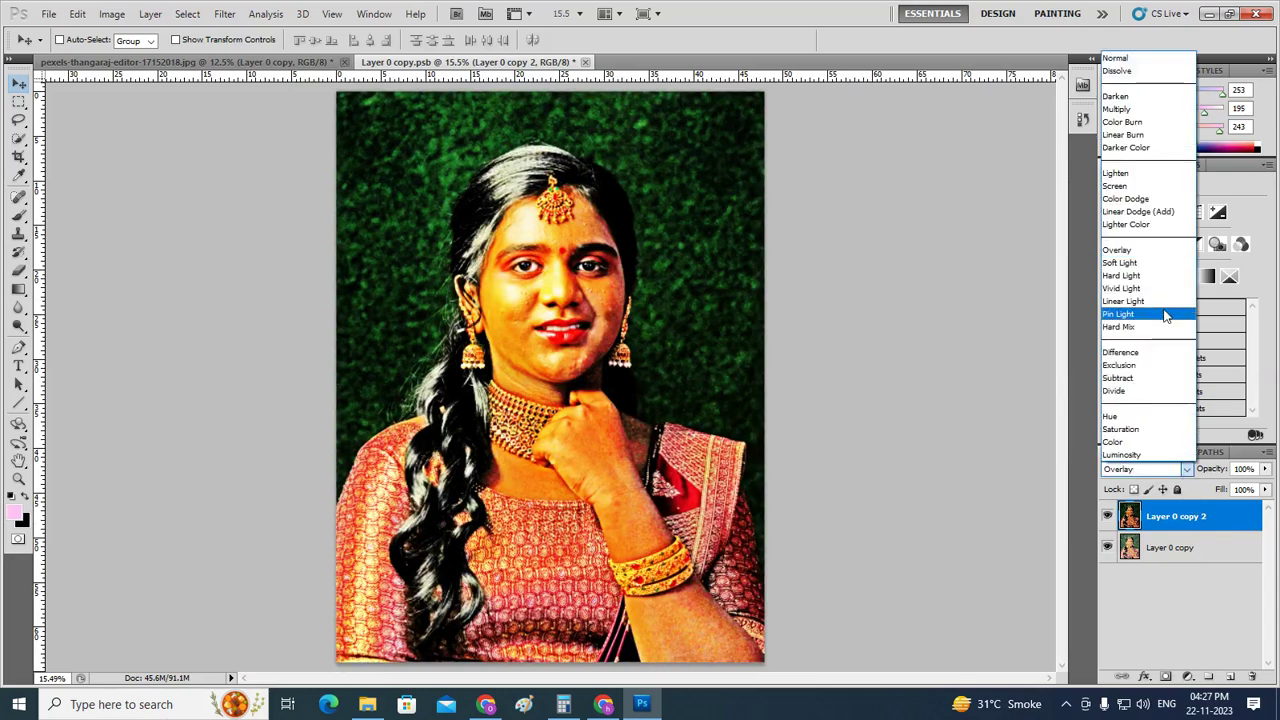
left_click(1148, 187)
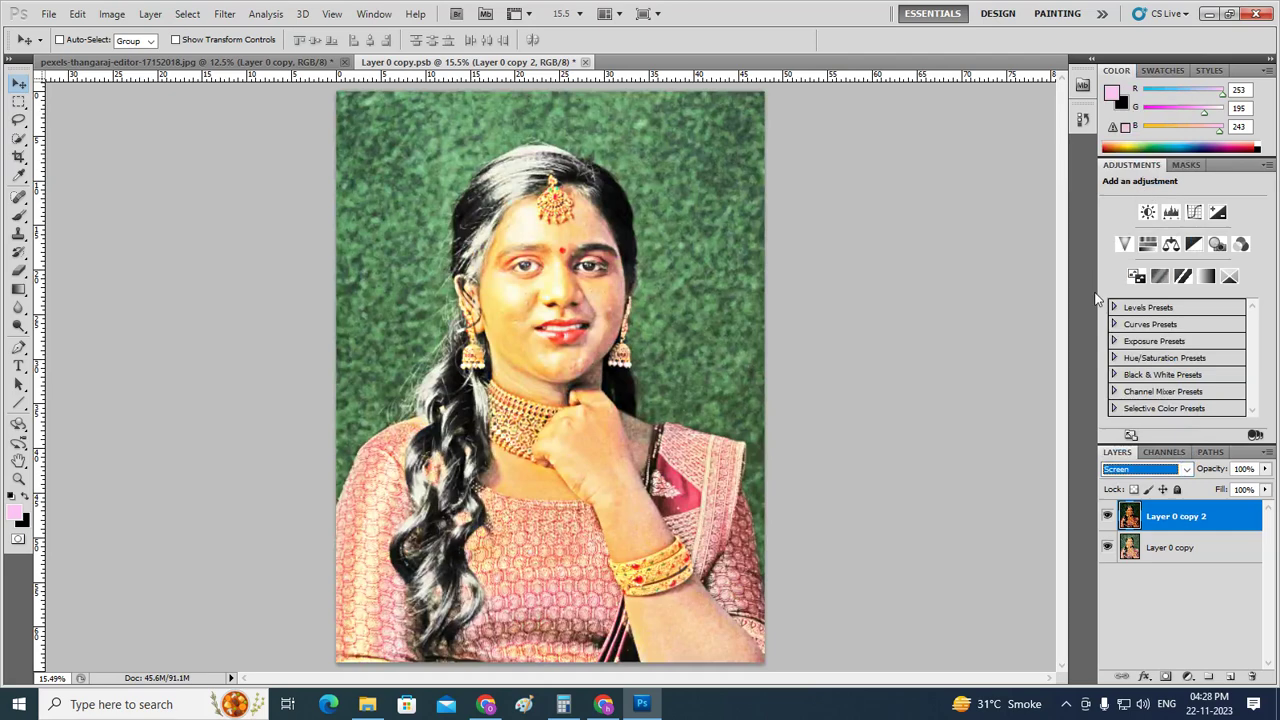
left_click(1180, 470)
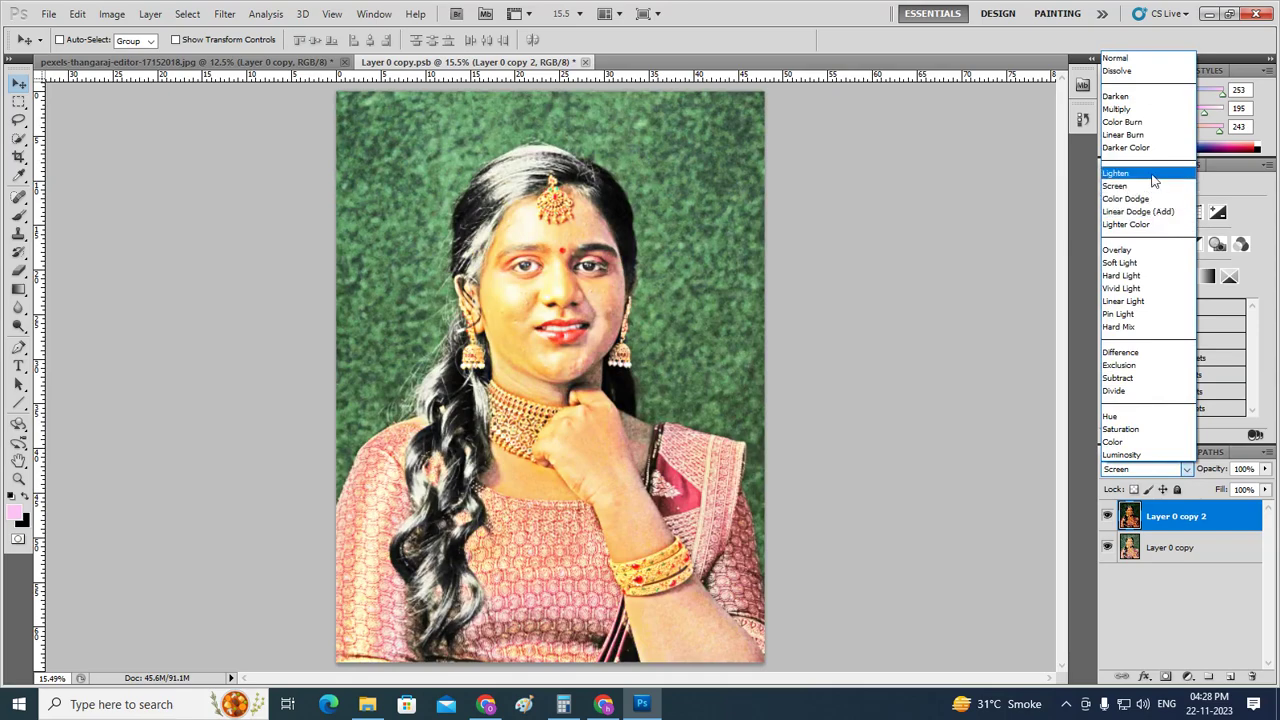
left_click(1153, 180)
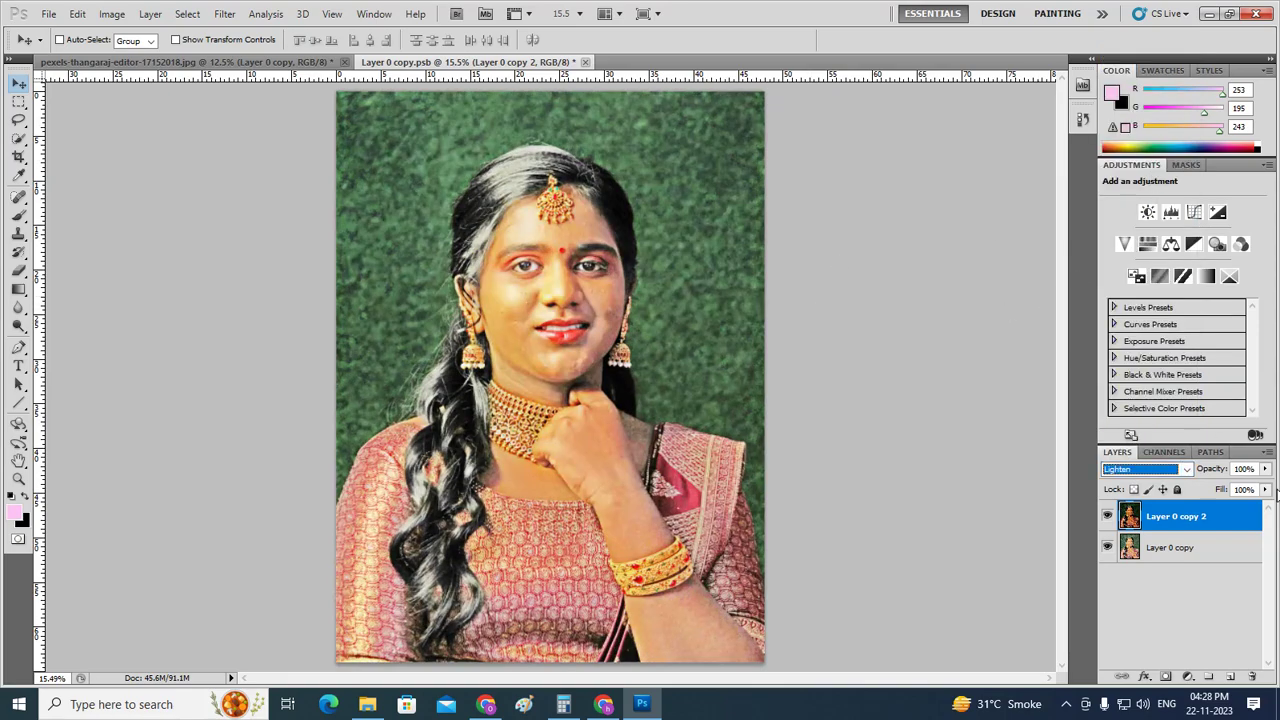
- Try Saturation and Color, then set Layer 0 copy 2 to Luminosity
left_click(1186, 470)
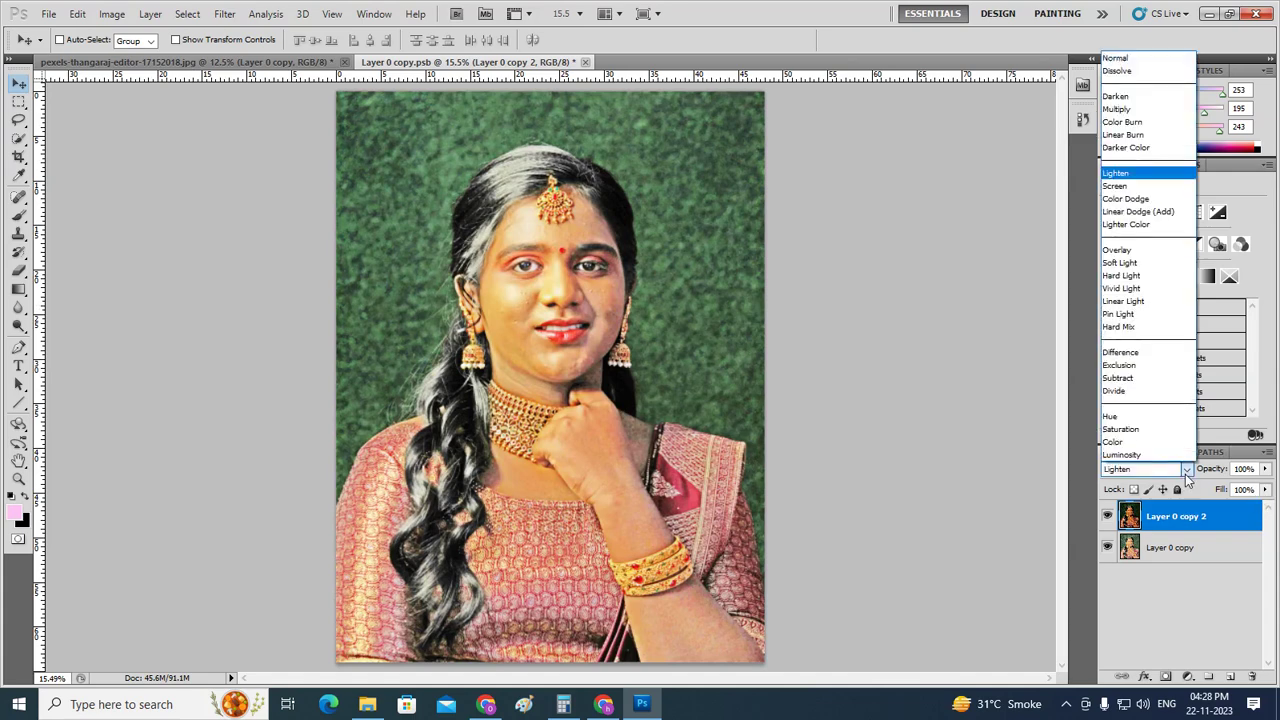
left_click(1165, 429)
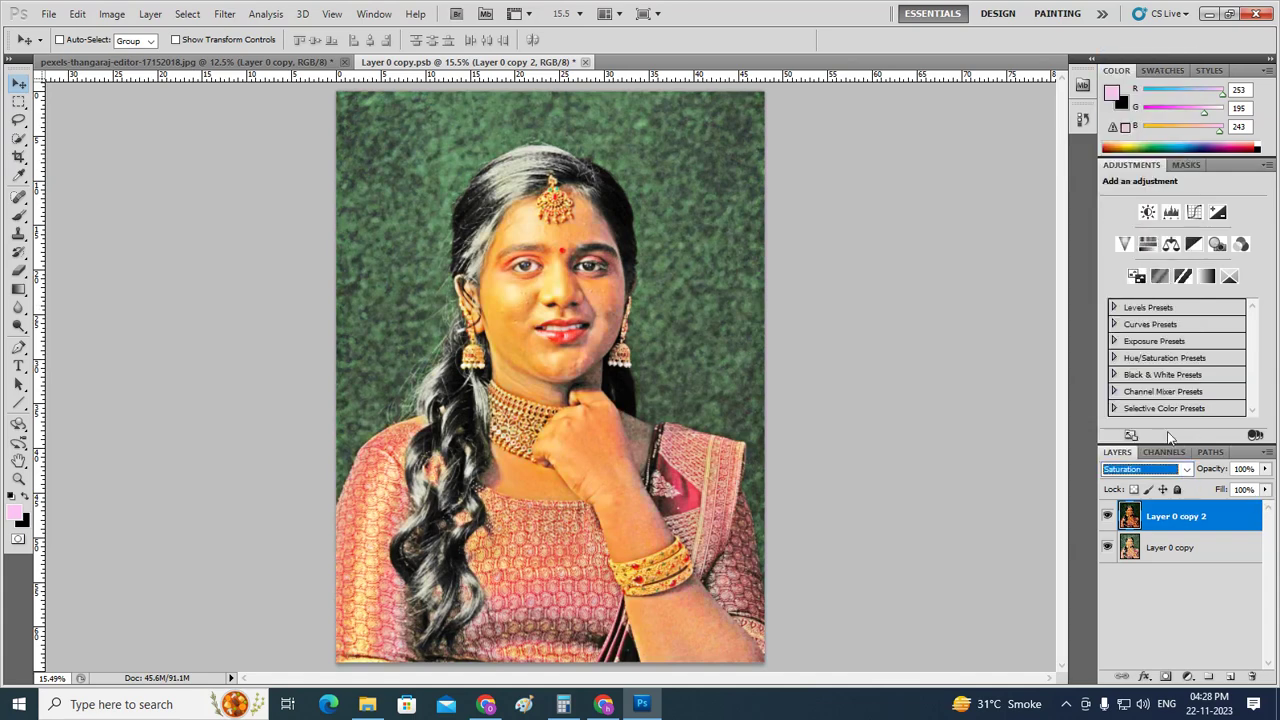
left_click(1187, 470)
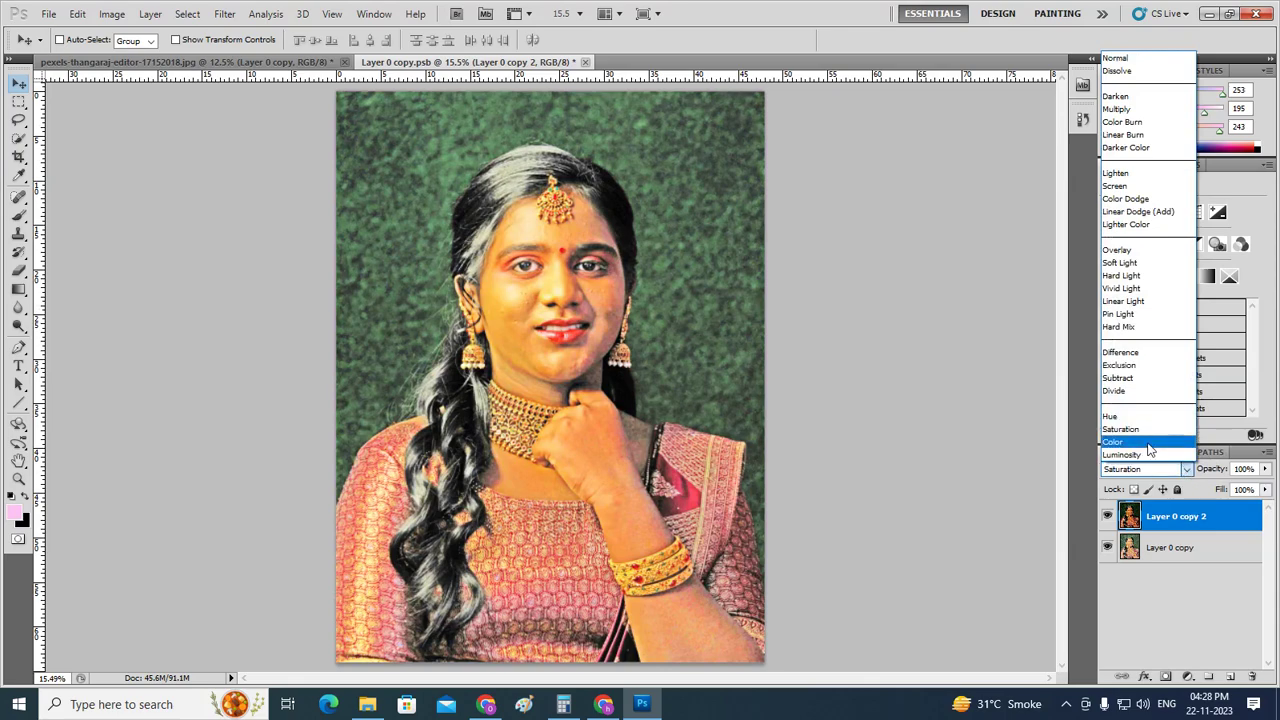
left_click(1150, 449)
left_click(1186, 470)
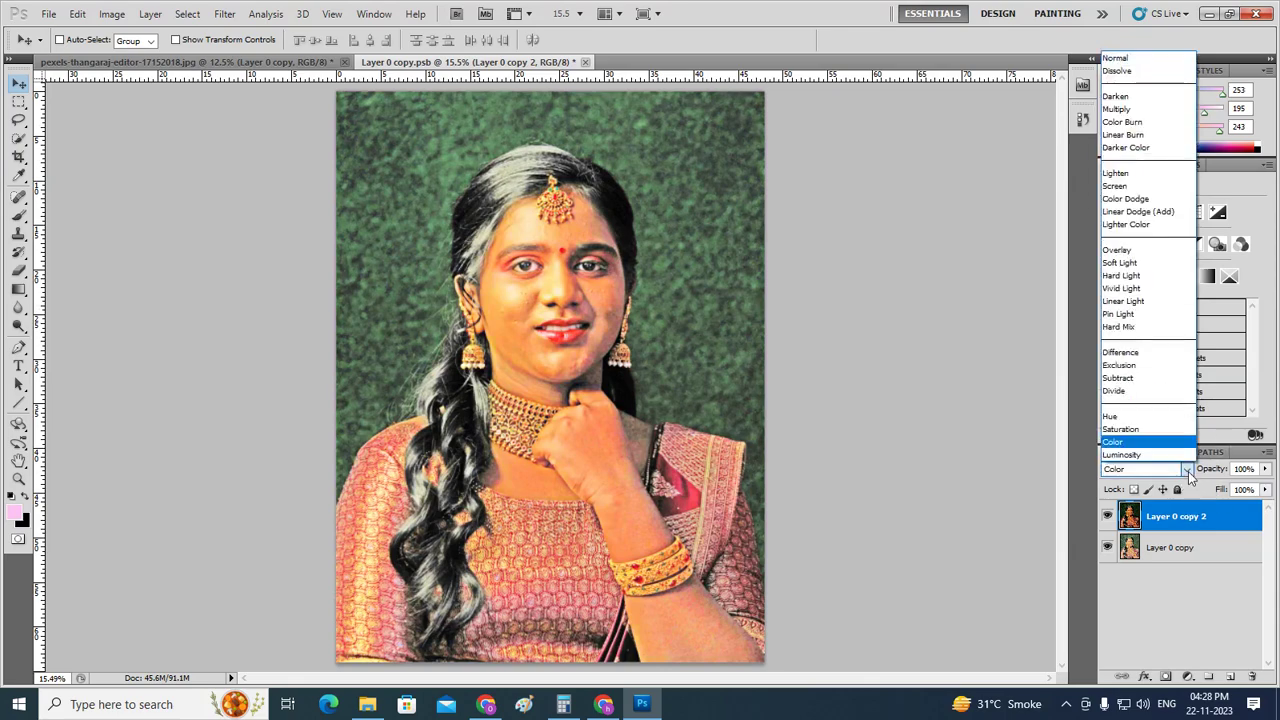
left_click(1183, 456)
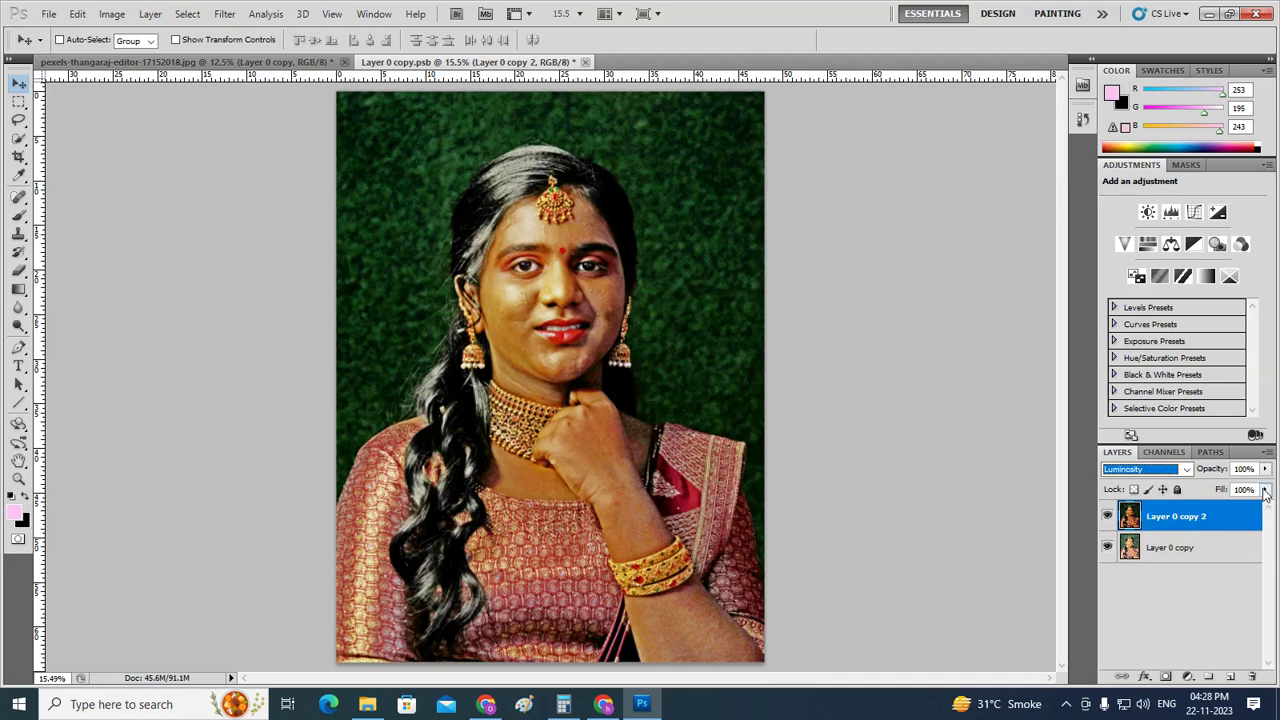
left_click(1265, 491)
- Lower Layer 0 copy 2's fill to about 43%, then select Layer 0 copy
mouse_move(1266, 510)
left_mouse_down()
mouse_move(1181, 507)
mouse_move(1213, 515)
mouse_move(1217, 606)
left_mouse_up()
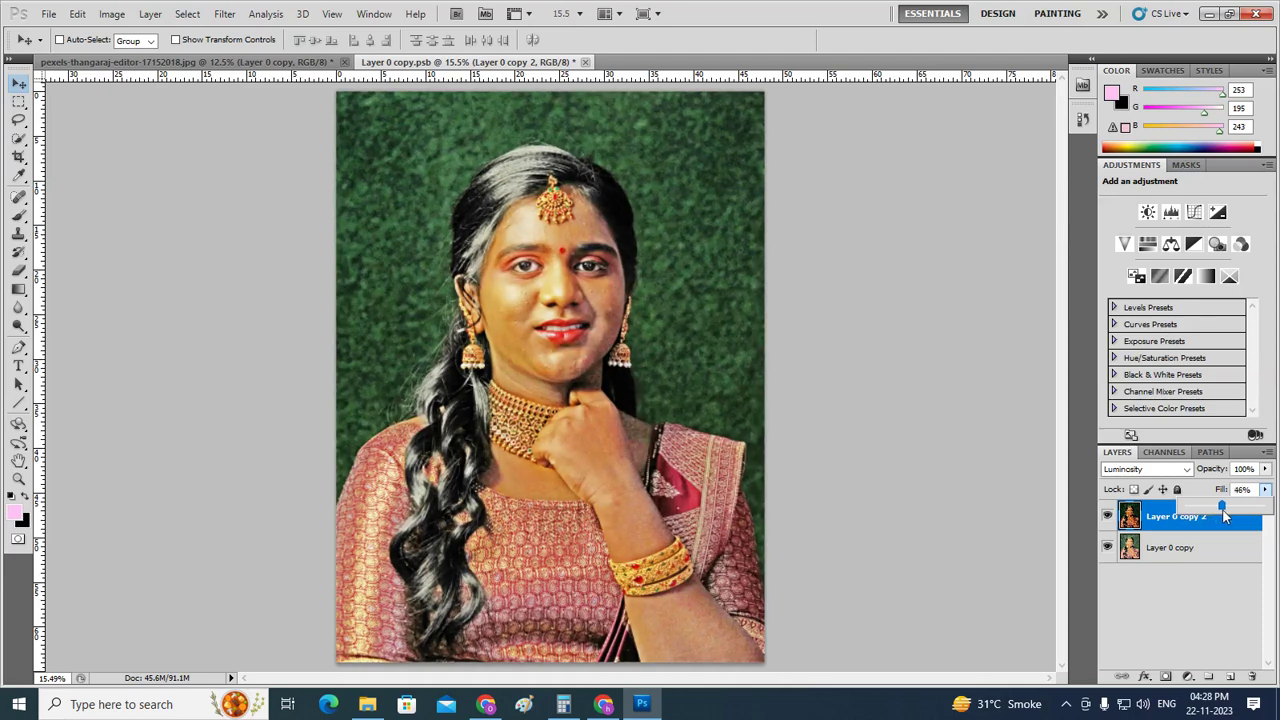
left_click(1217, 606)
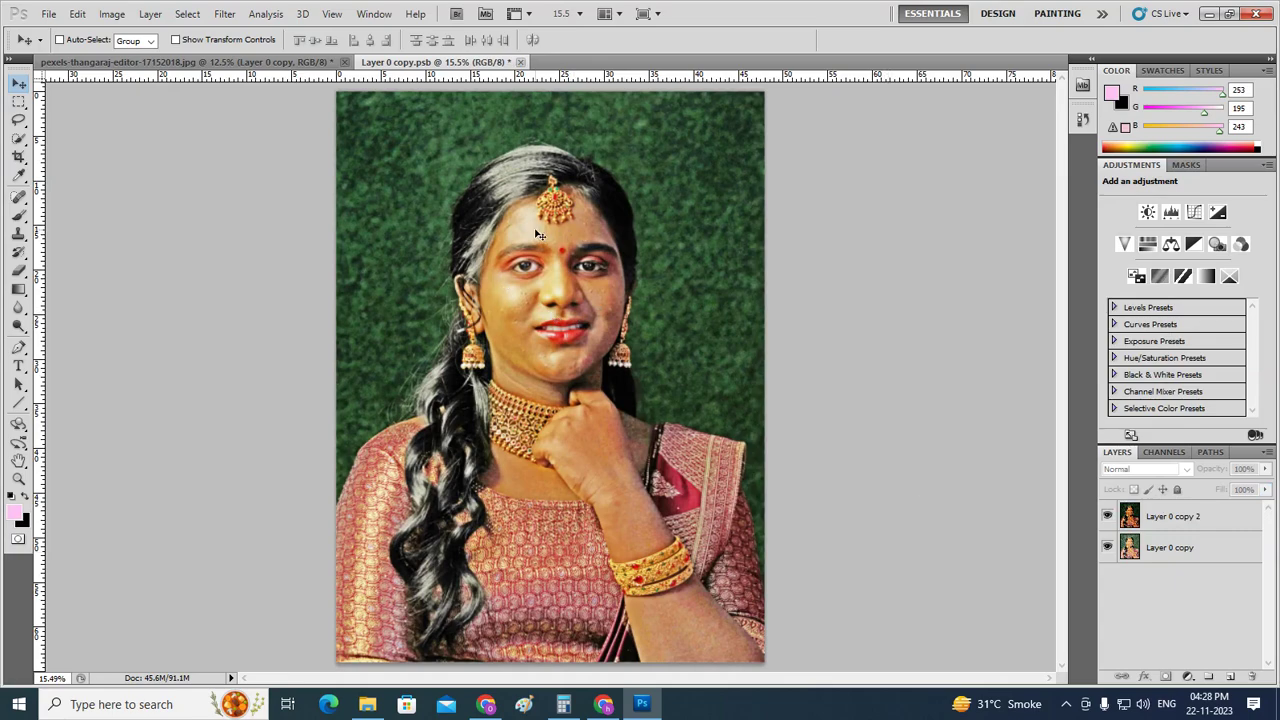
scroll(533, 229, "up", 1)
scroll(533, 229, "up", 1)
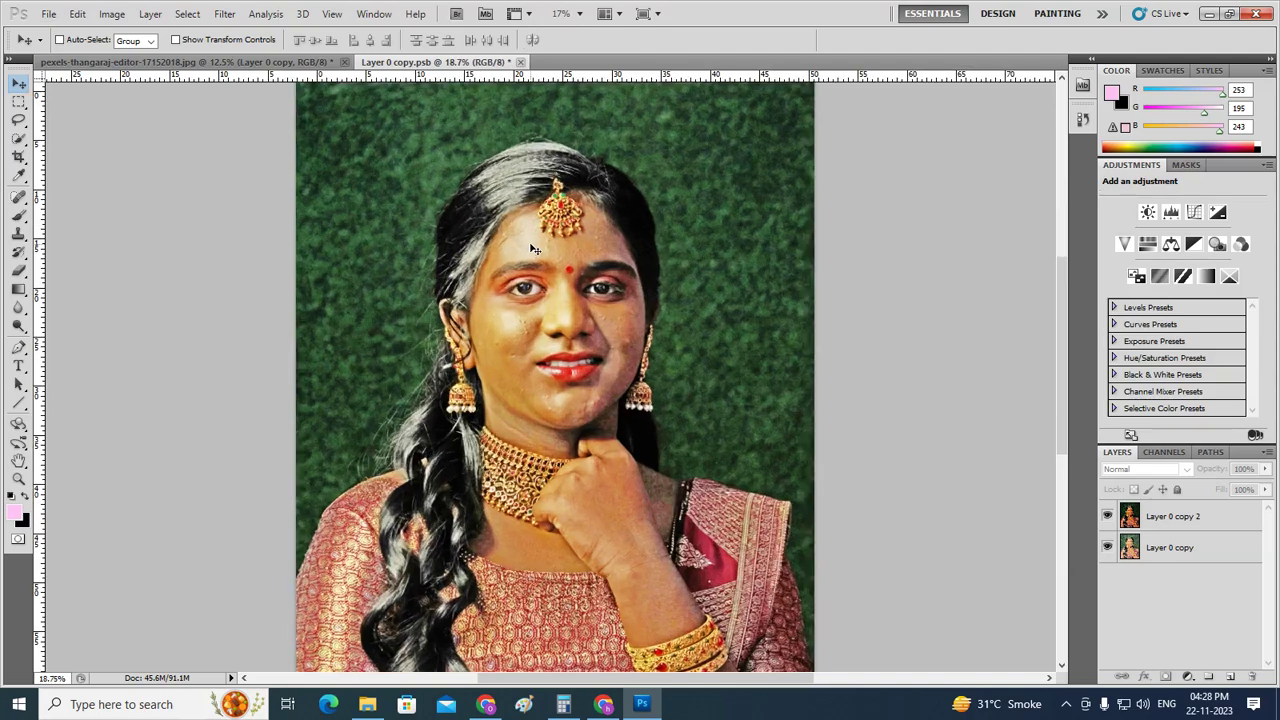
scroll(533, 255, "up", 1)
scroll(533, 255, "up", 1)
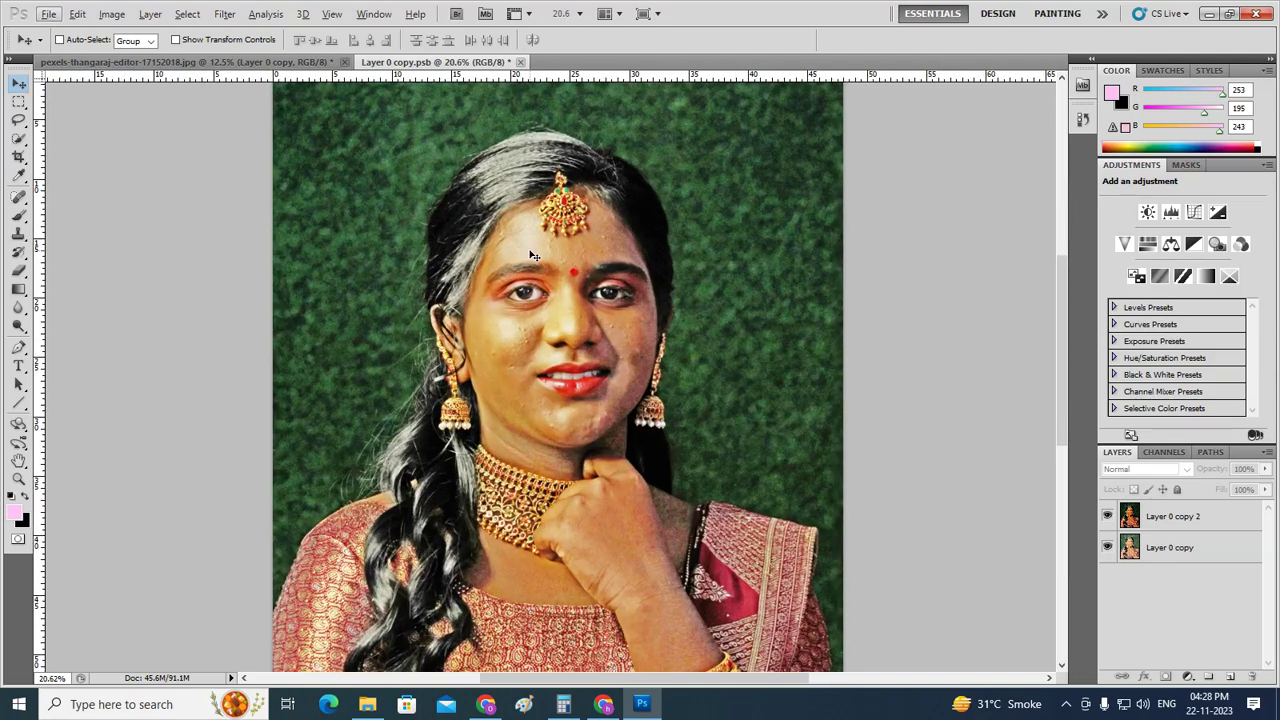
left_click(1196, 547)
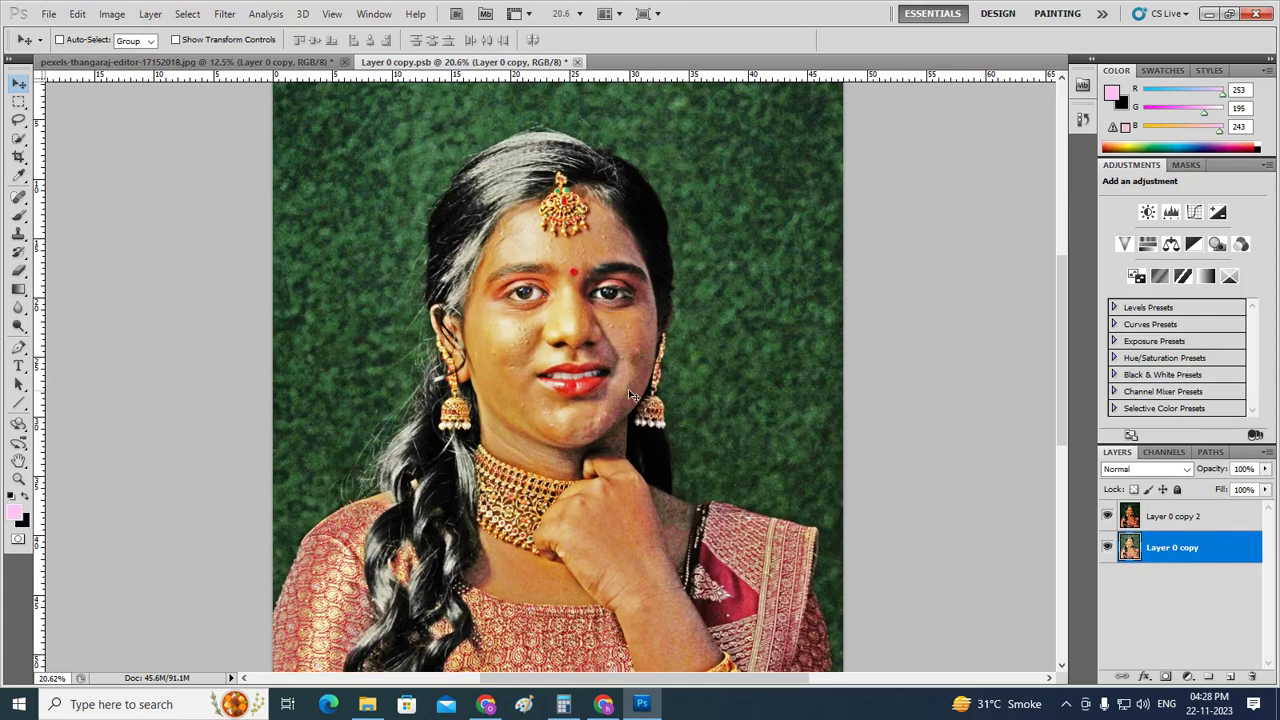
scroll(630, 395, "down", 3)
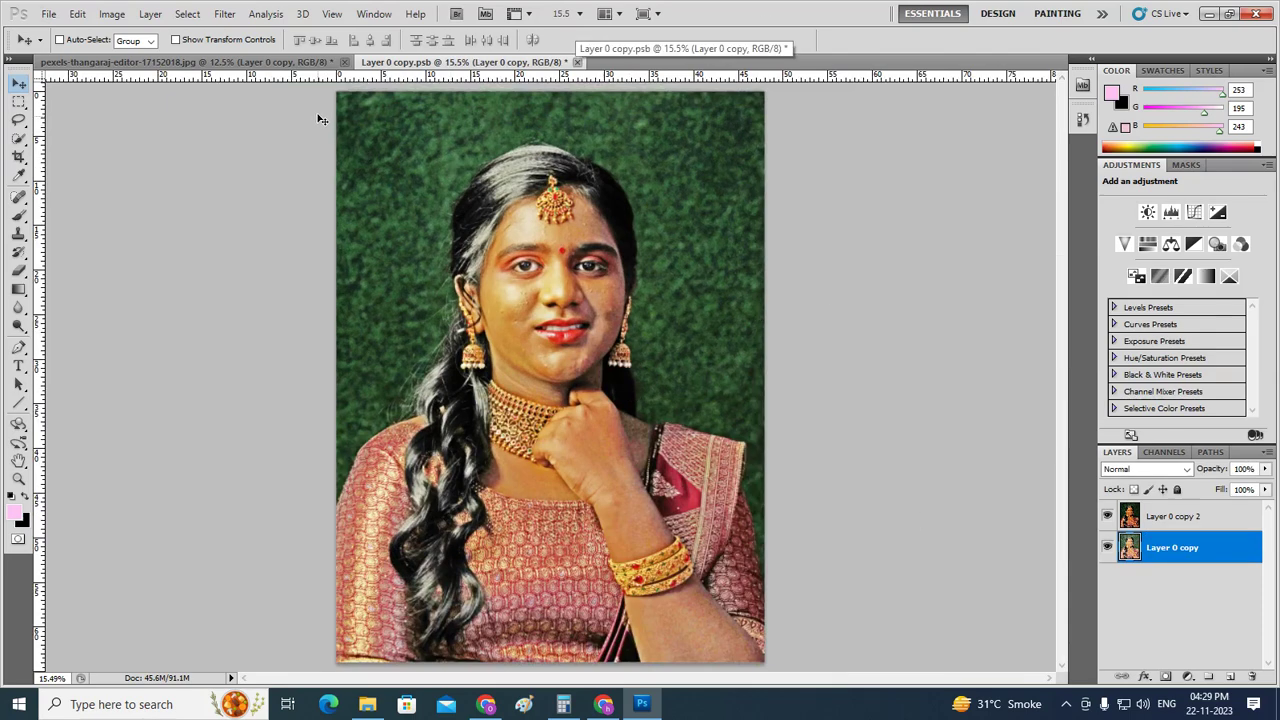
- Compare with the original photo, then save and close Layer 0 copy.psb
left_click(296, 62)
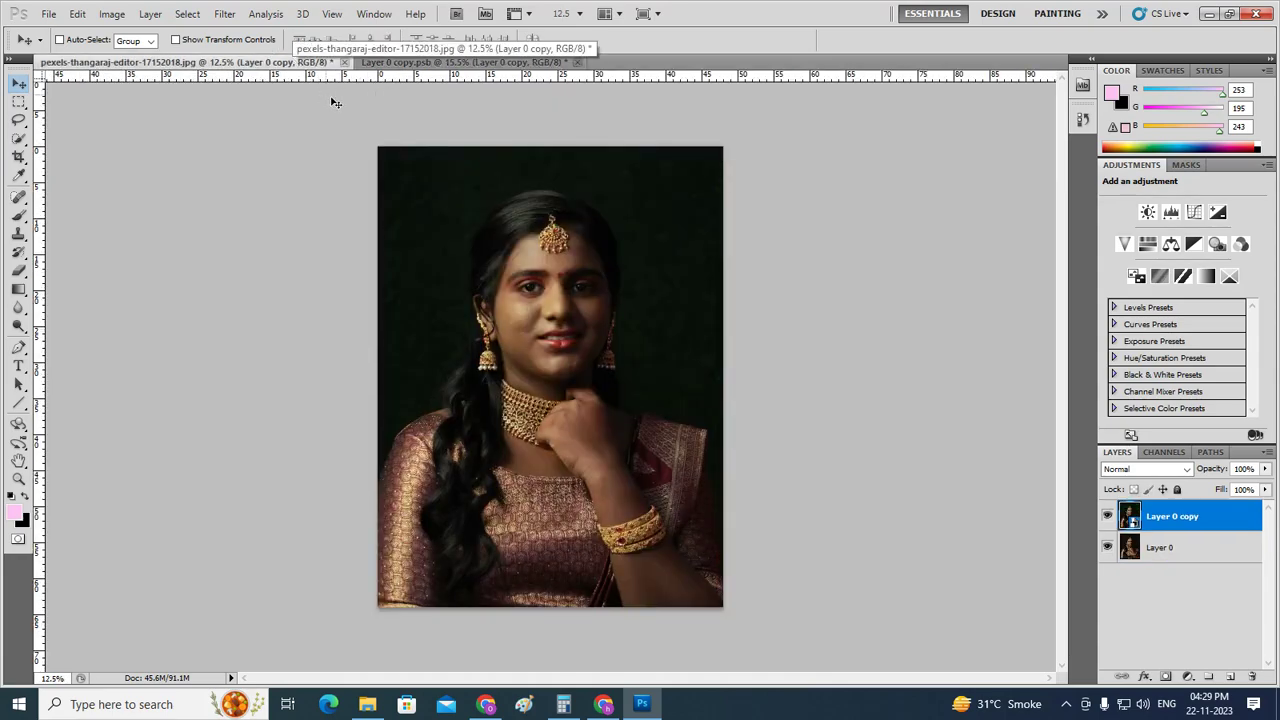
left_click(478, 63)
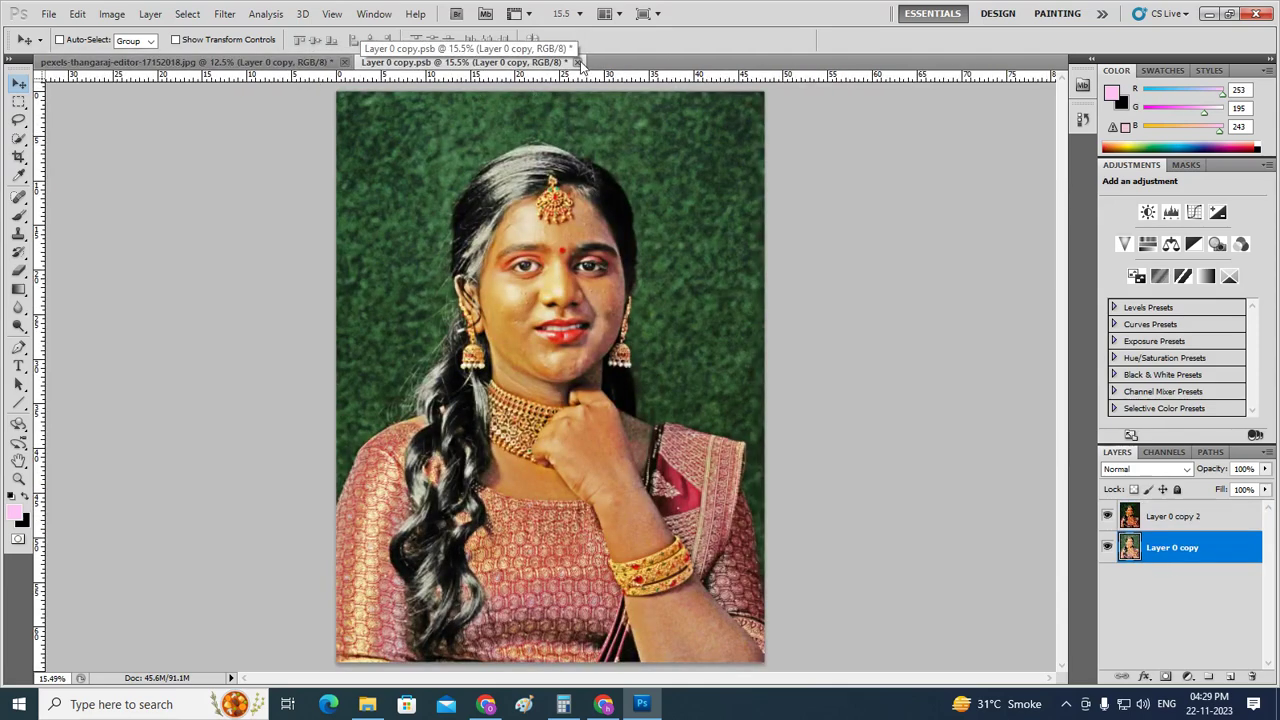
key("ctrl+w")
left_click(525, 250)
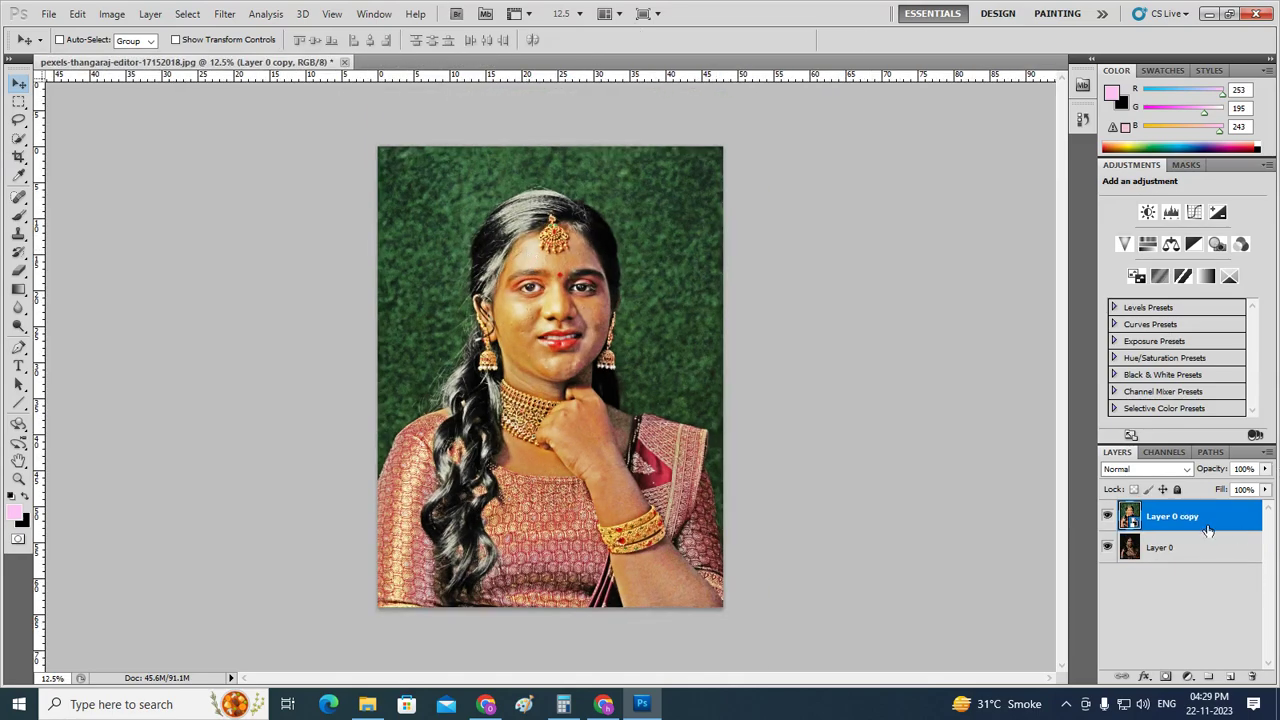
- Try Soft Light and Overlay, then blend Layer 0 copy in Screen mode at 40% fill
left_click(1186, 469)
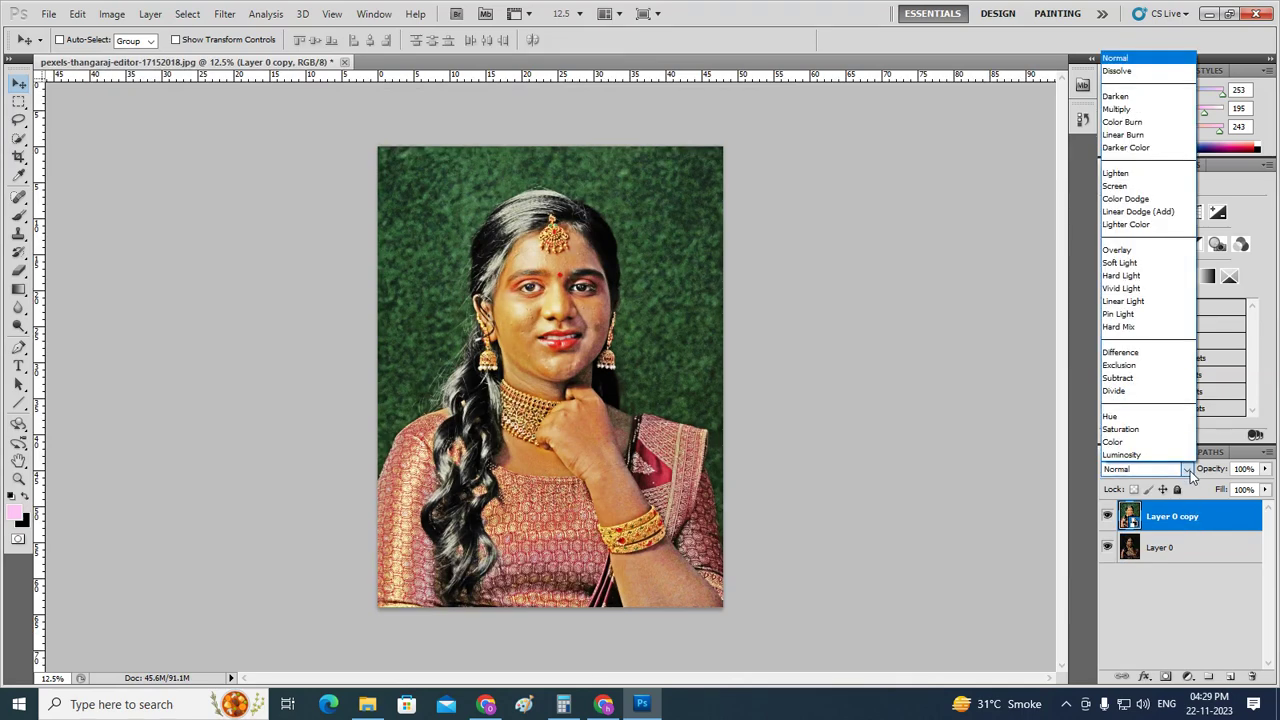
left_click(1148, 262)
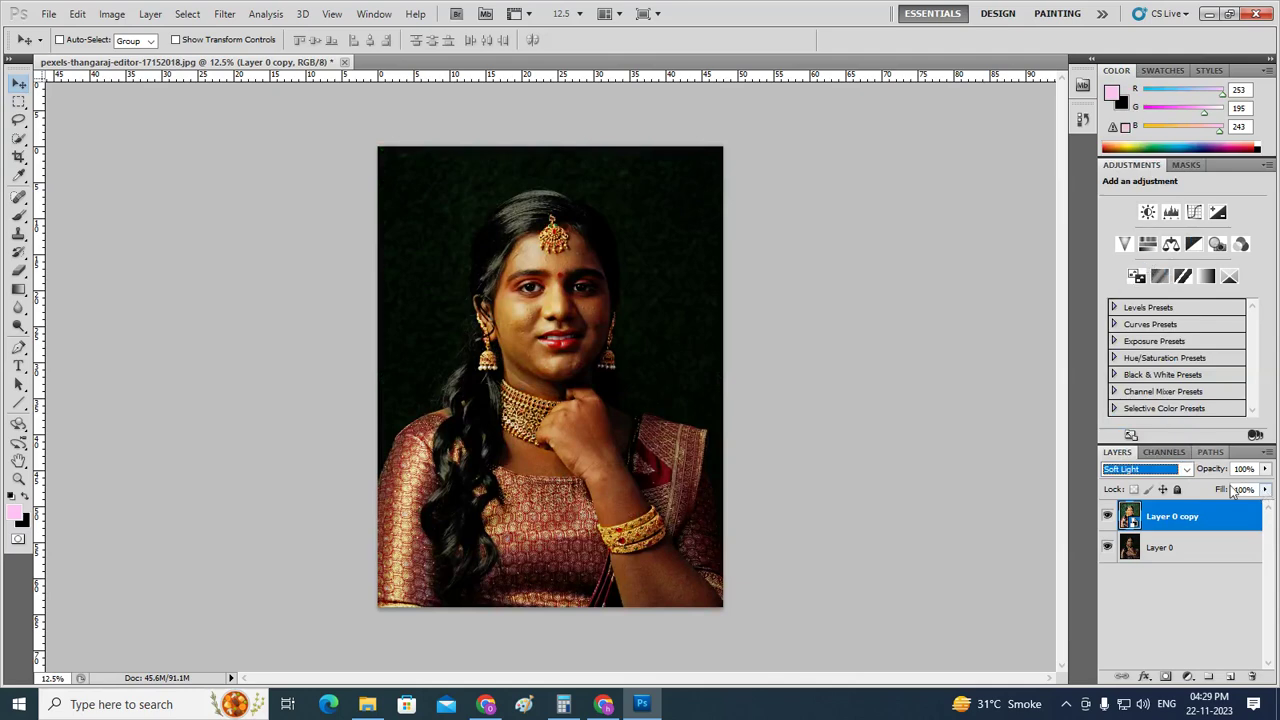
left_click(1140, 469)
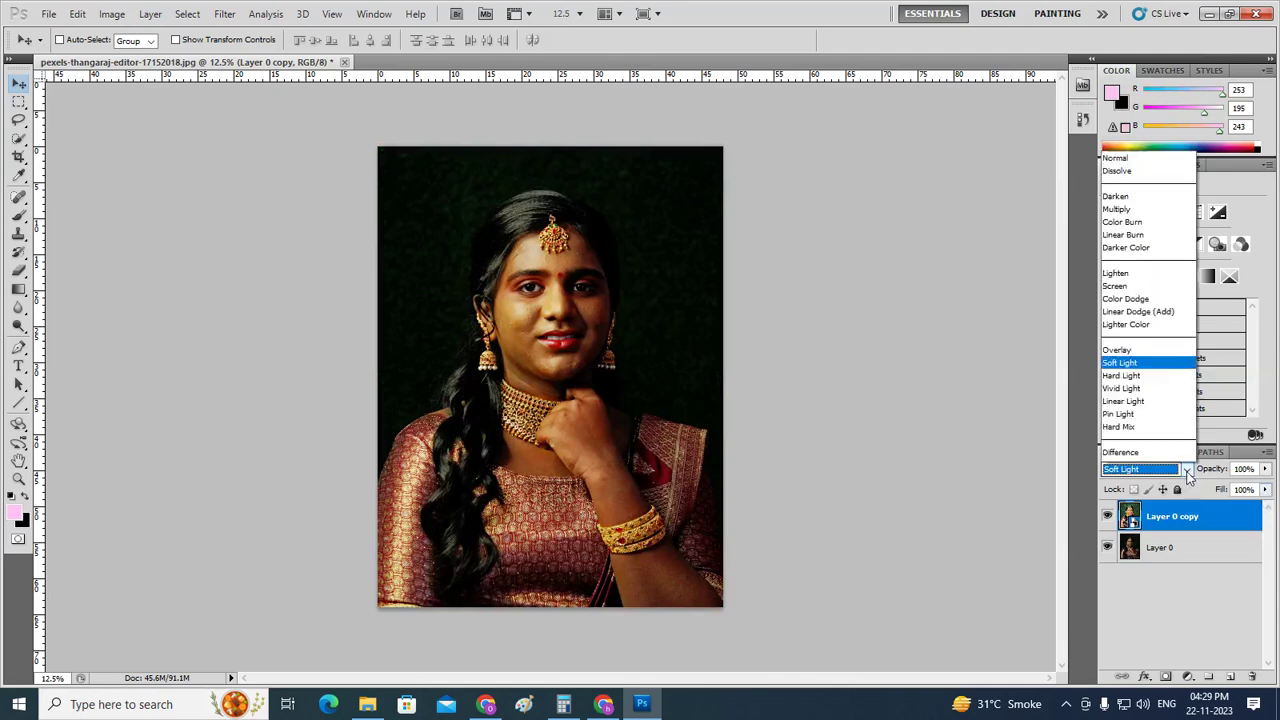
left_click(1134, 250)
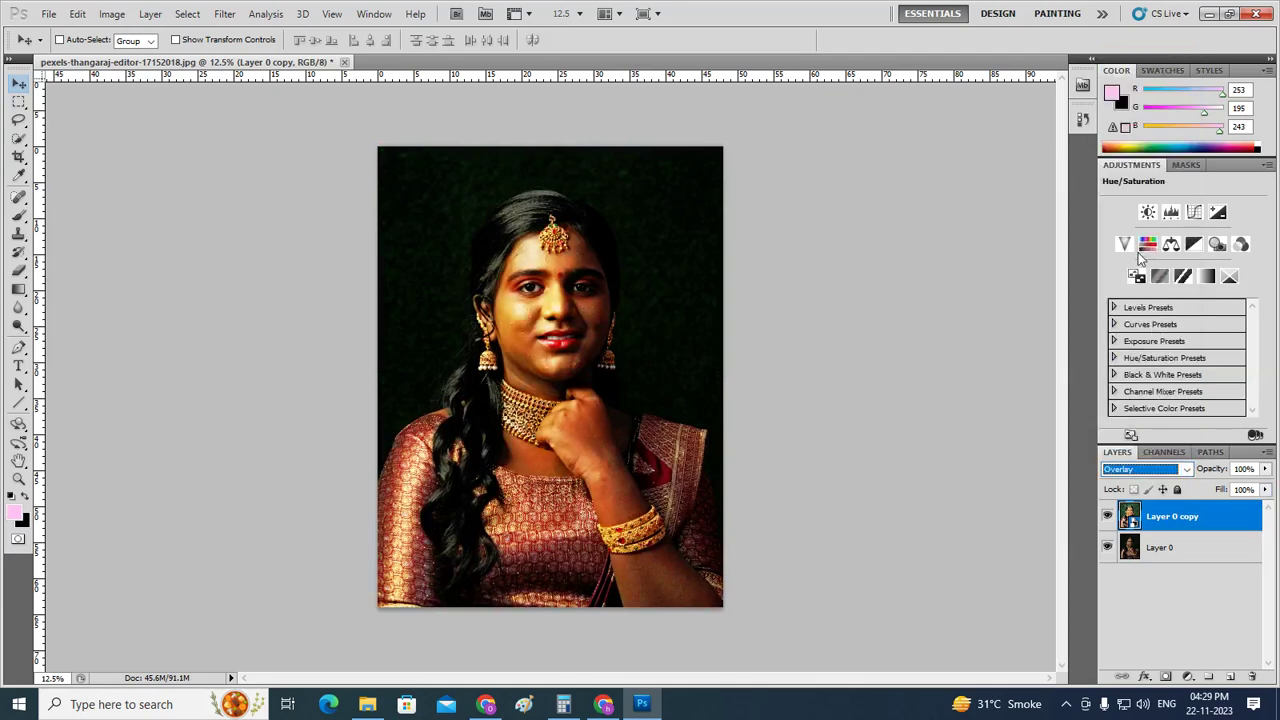
left_click(1190, 470)
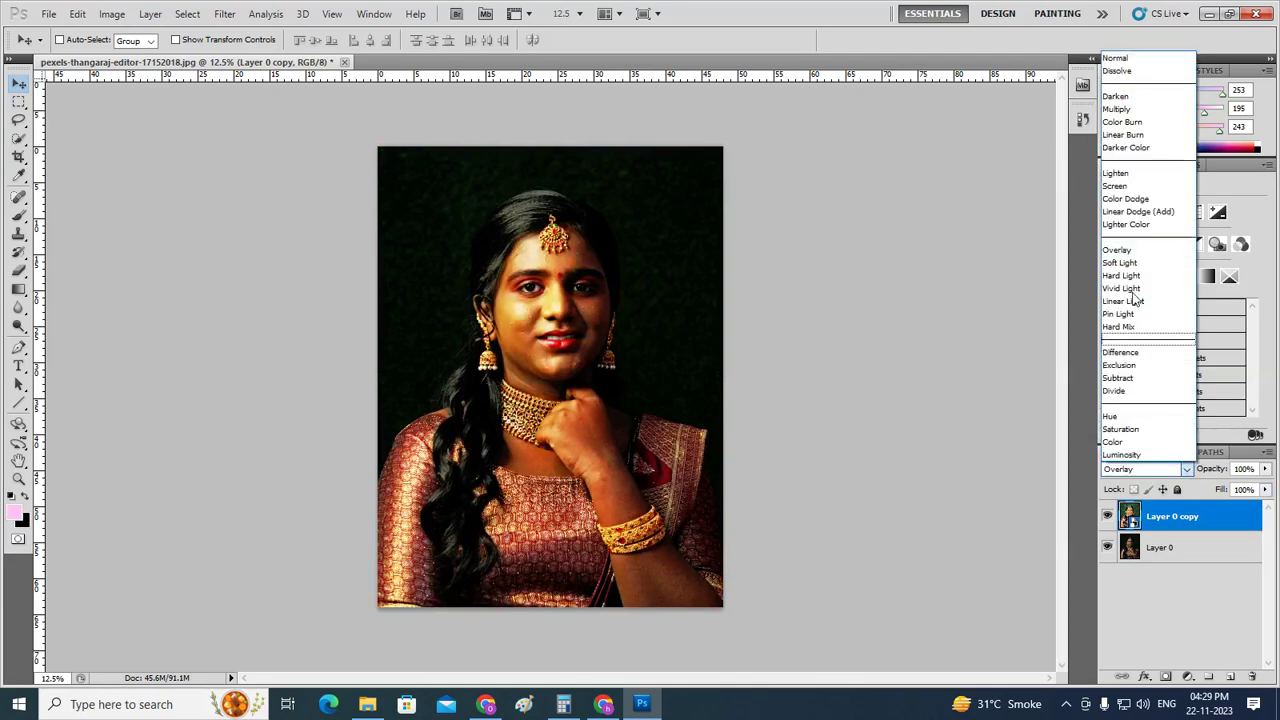
left_click(1136, 188)
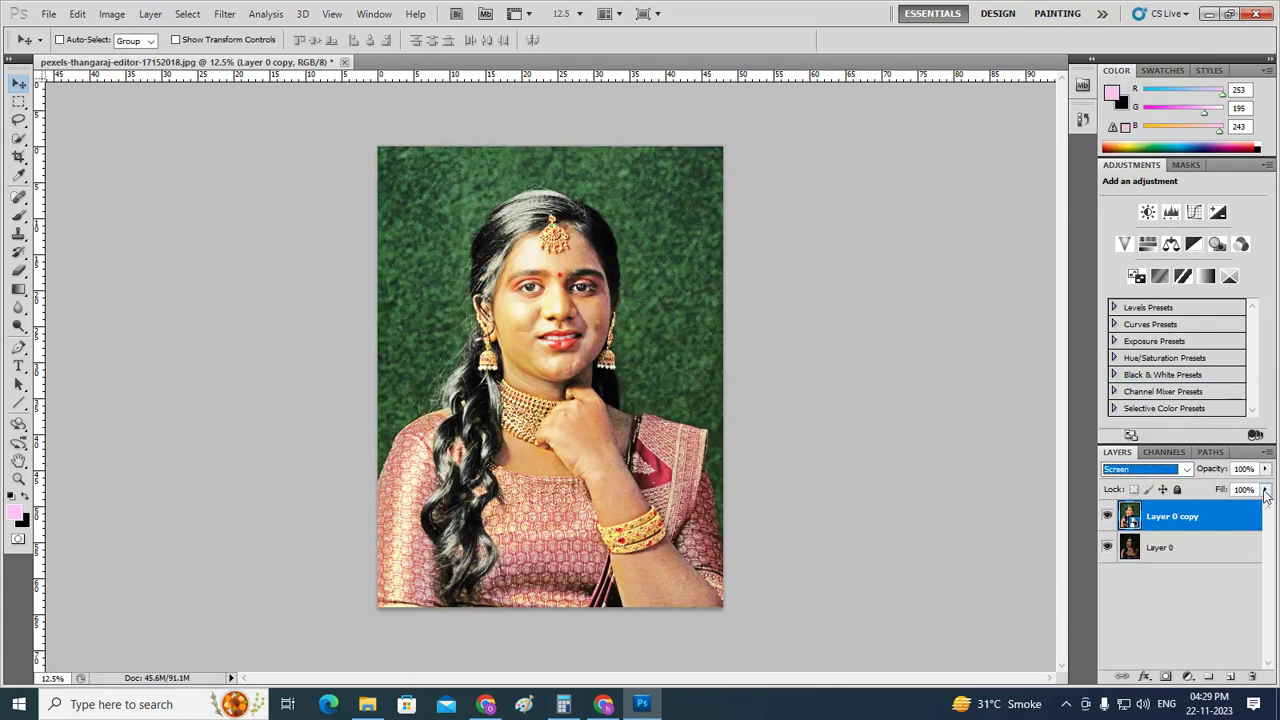
left_click_drag(1265, 490, 1225, 510)
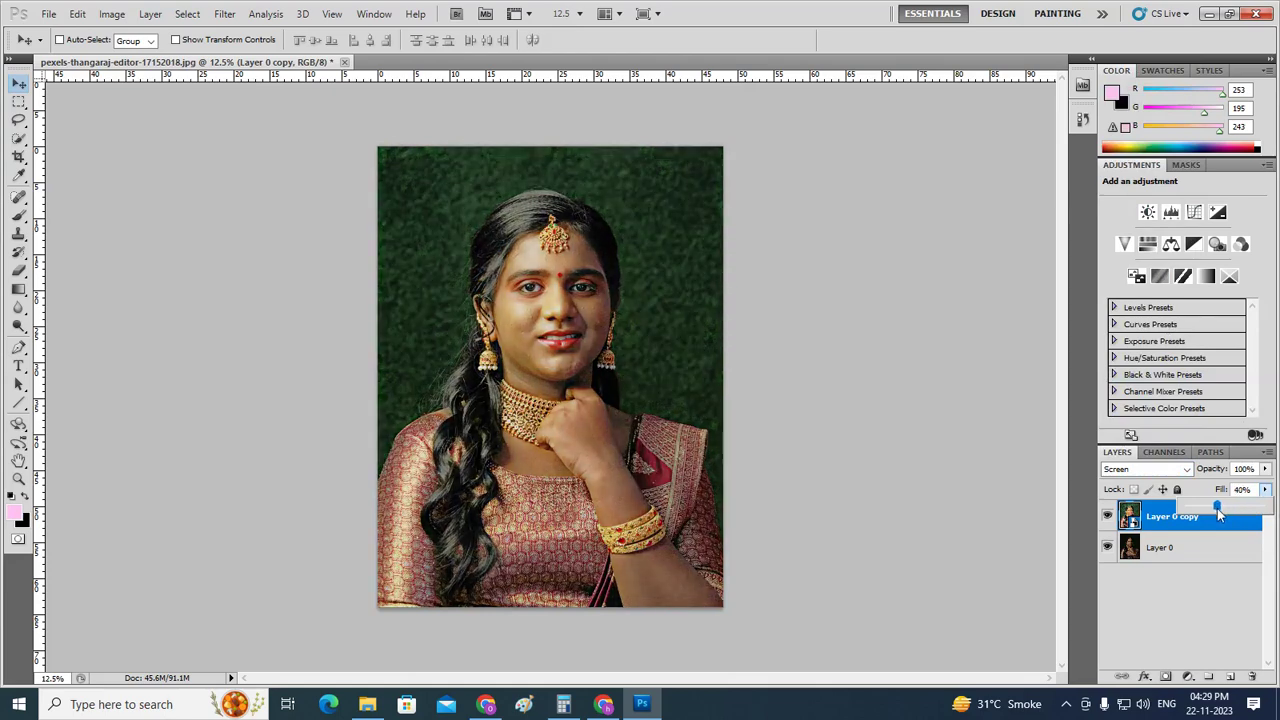
left_click(1170, 600)
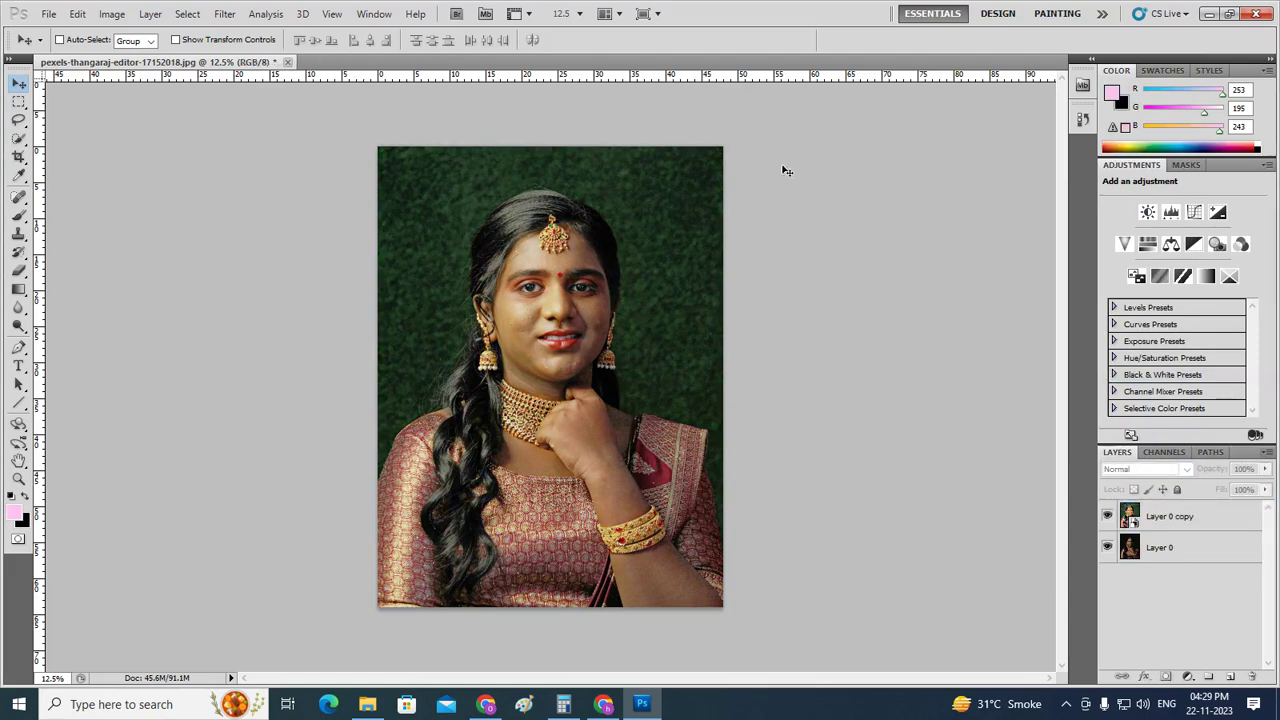
scroll(705, 335, "up", 1)
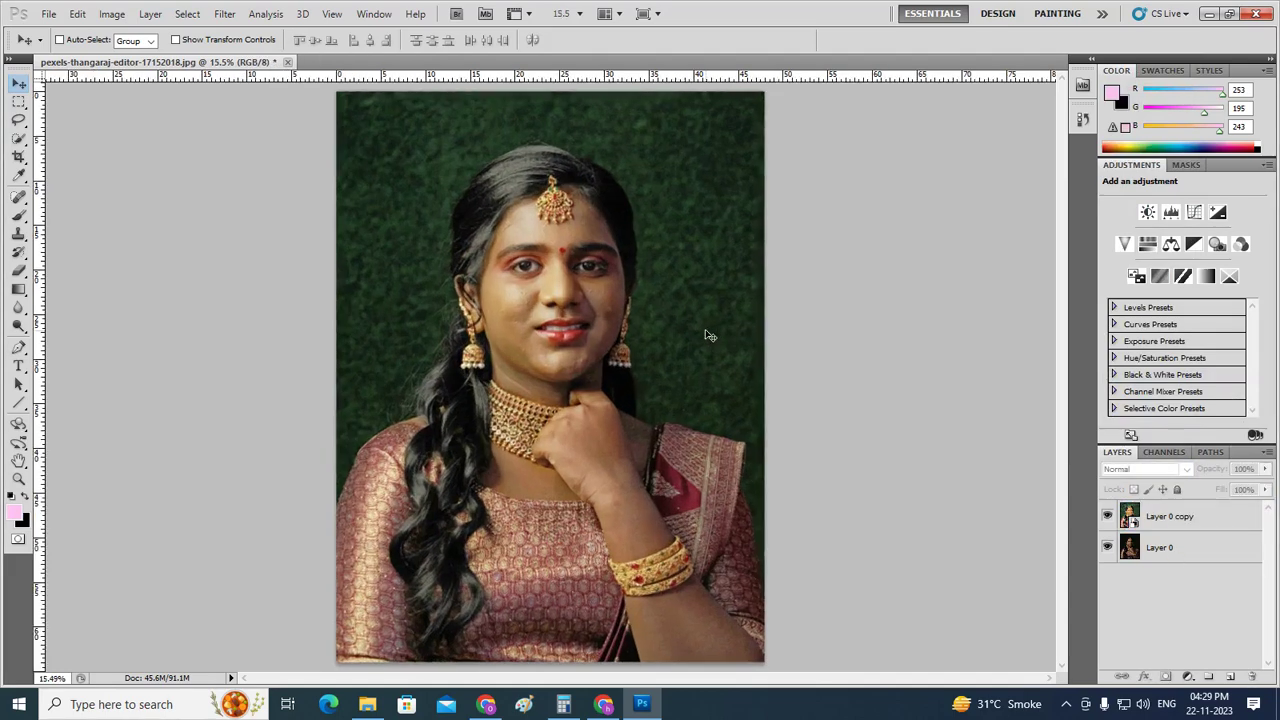
scroll(630, 318, "up", 2)
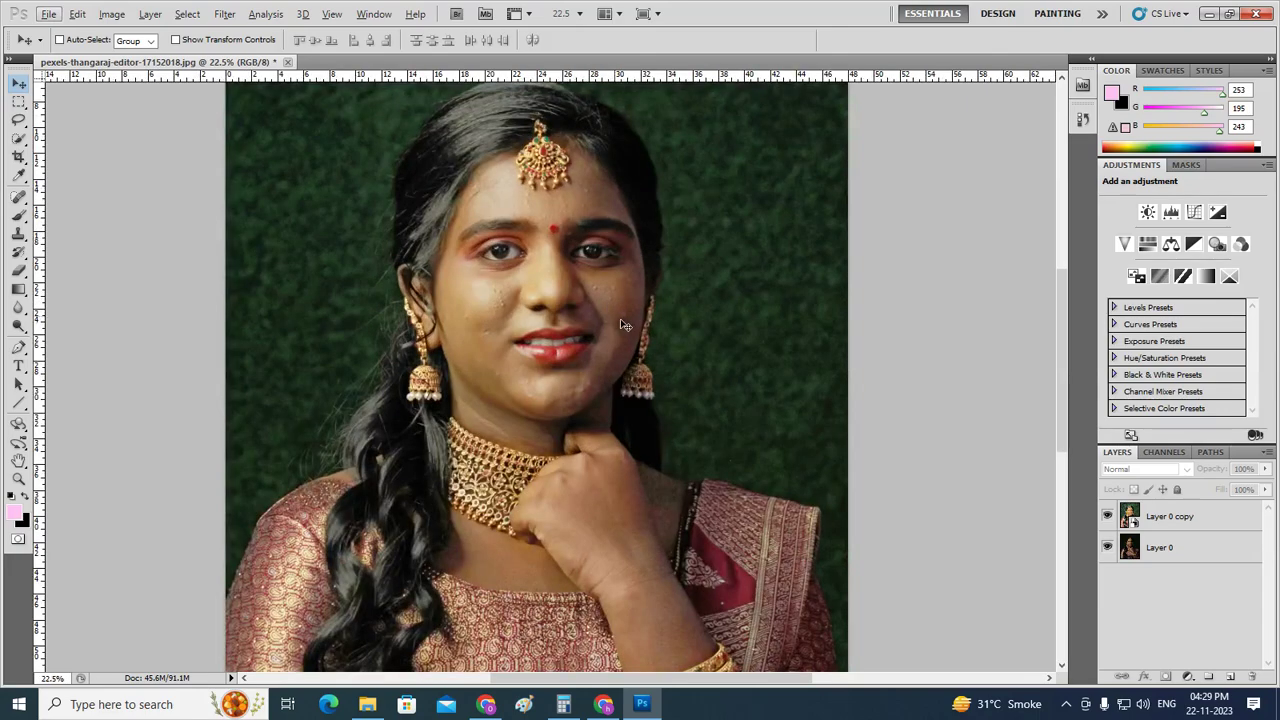
scroll(630, 318, "up", 2)
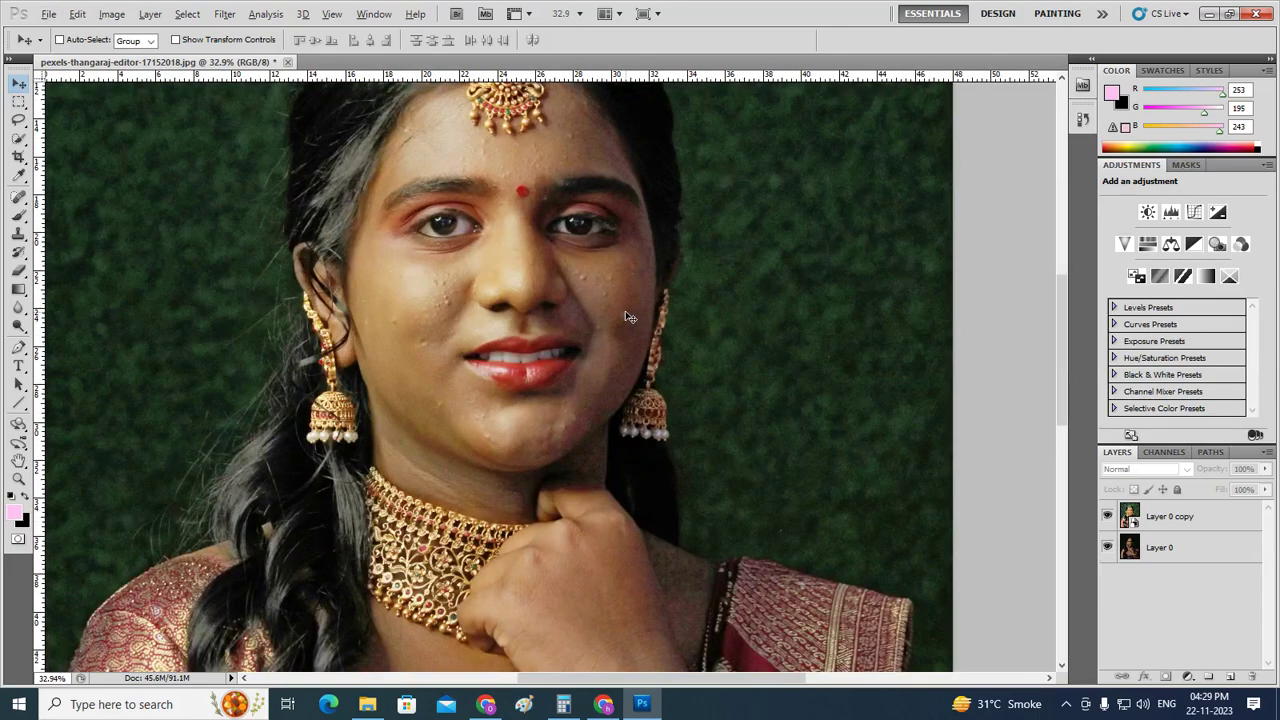
scroll(630, 318, "up", 1)
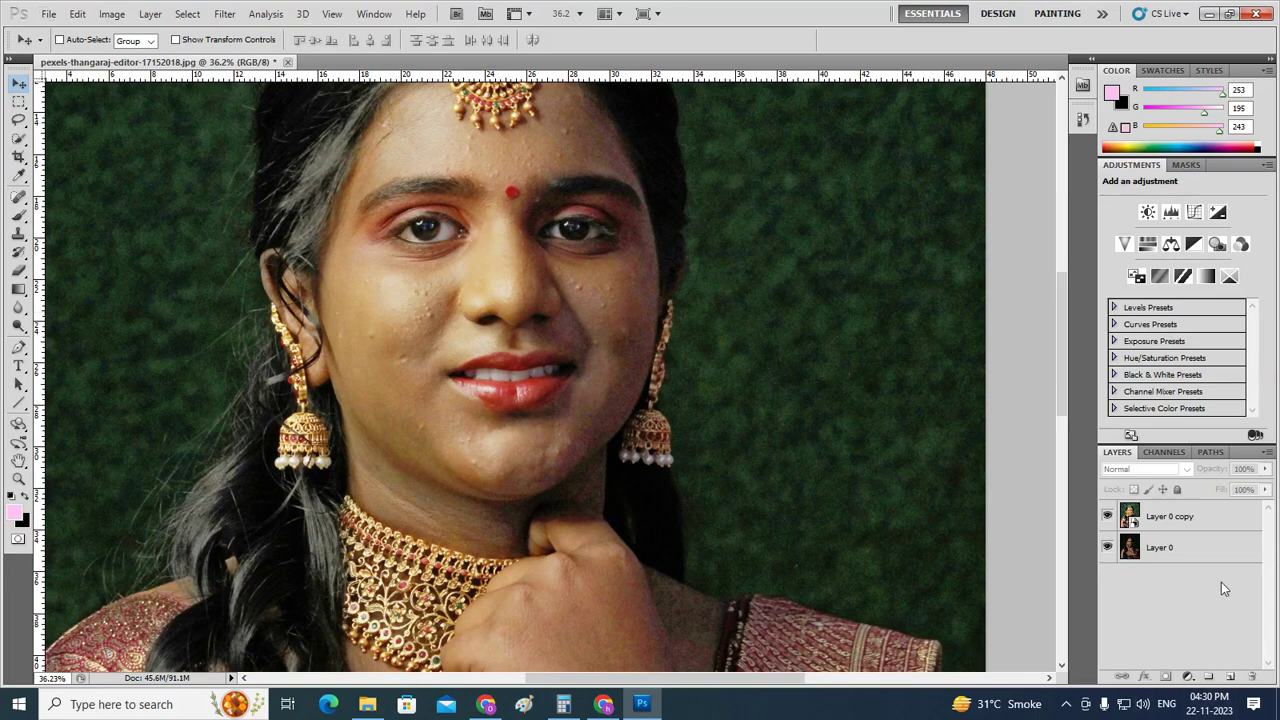
left_click(1208, 520)
key("ctrl+0")
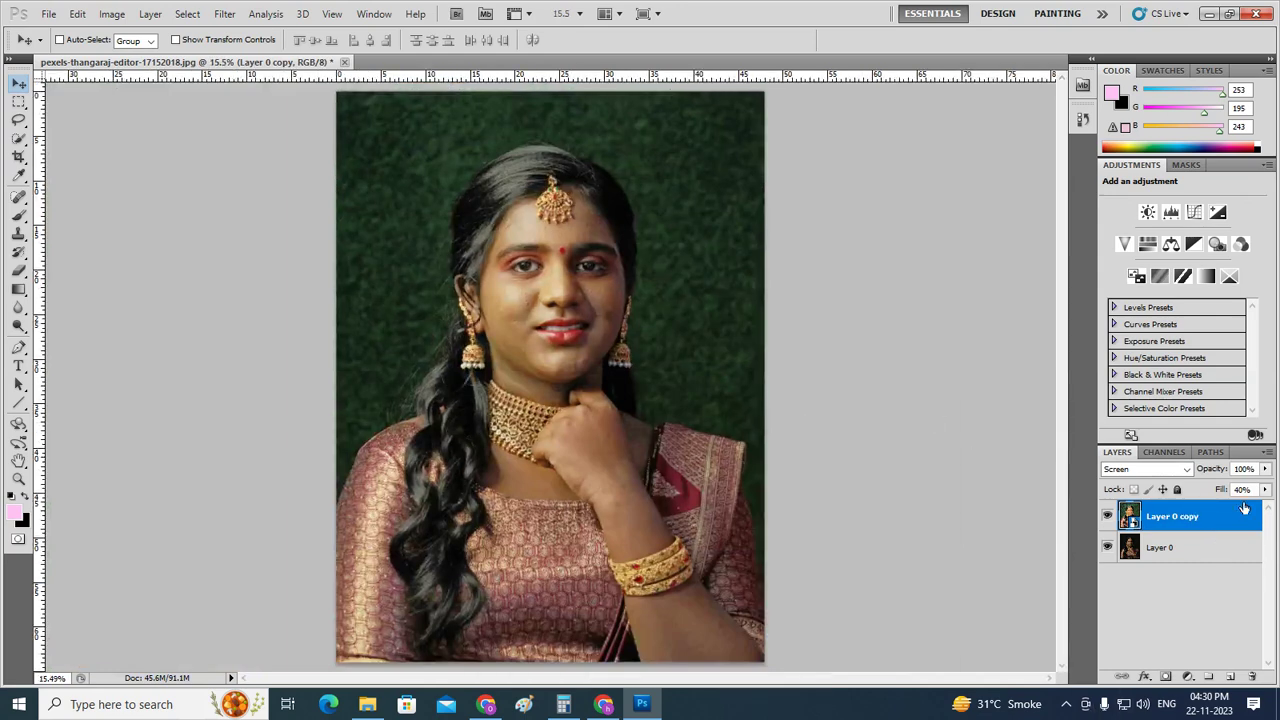
- Adjust Layer 0 copy's fill down and back up to 41%, then select Layer 0
left_click(1265, 489)
left_click_drag(1248, 511, 1208, 511)
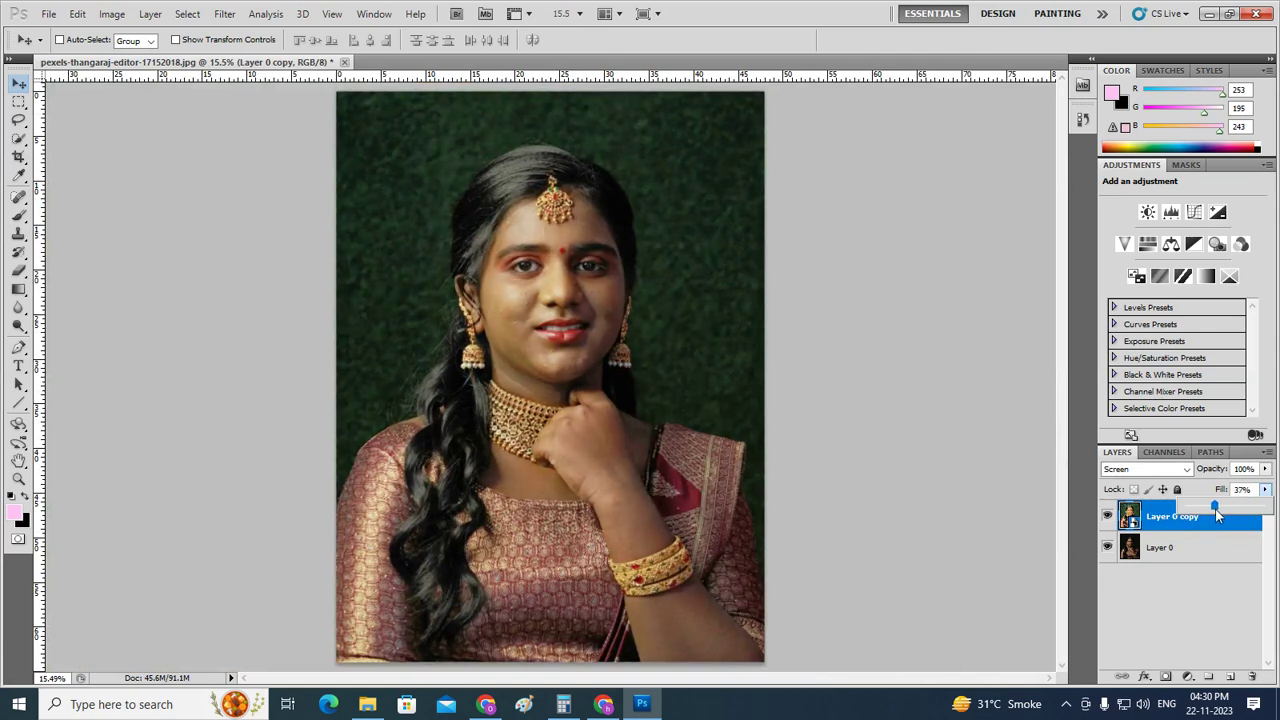
left_click_drag(1211, 513, 1219, 516)
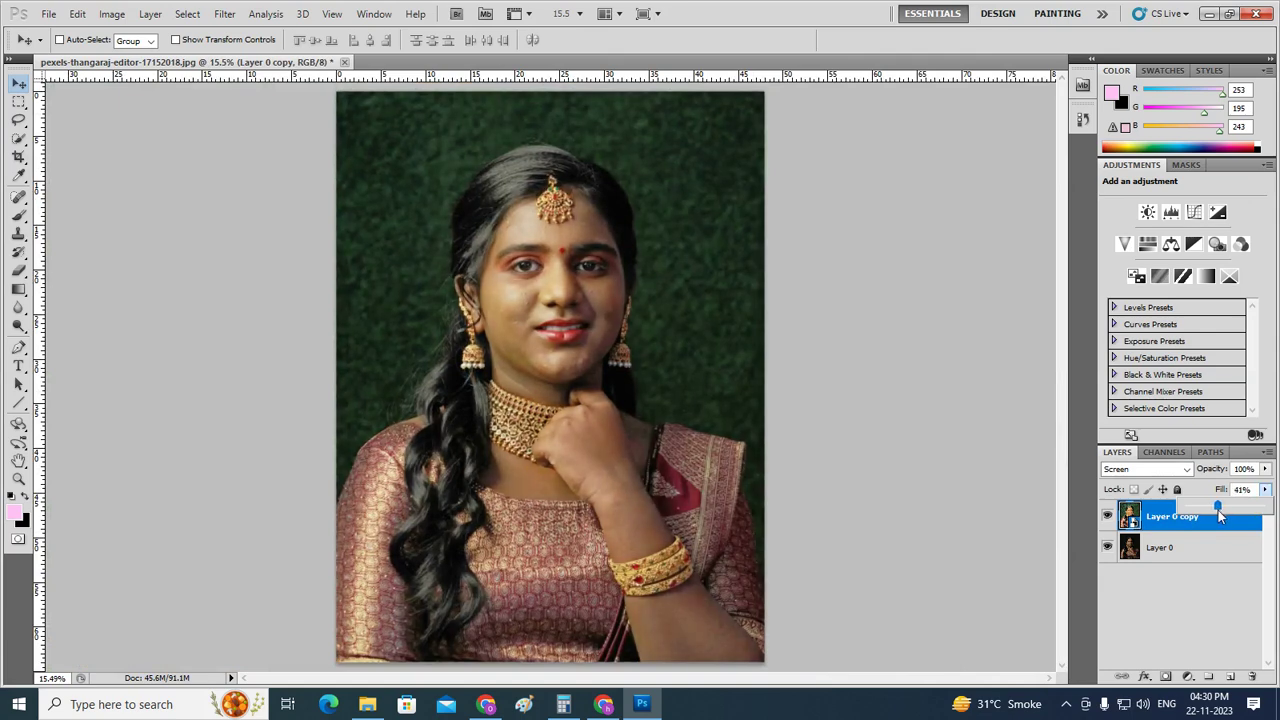
left_click(1216, 582)
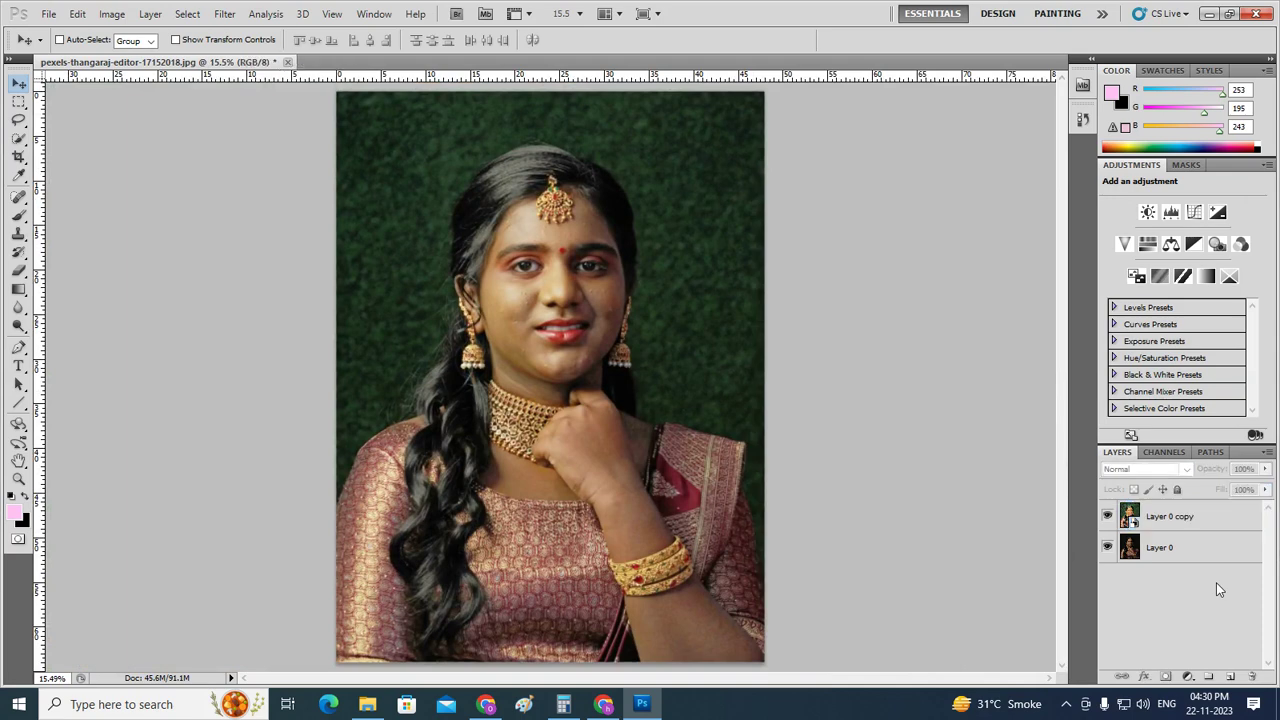
left_click(1182, 522)
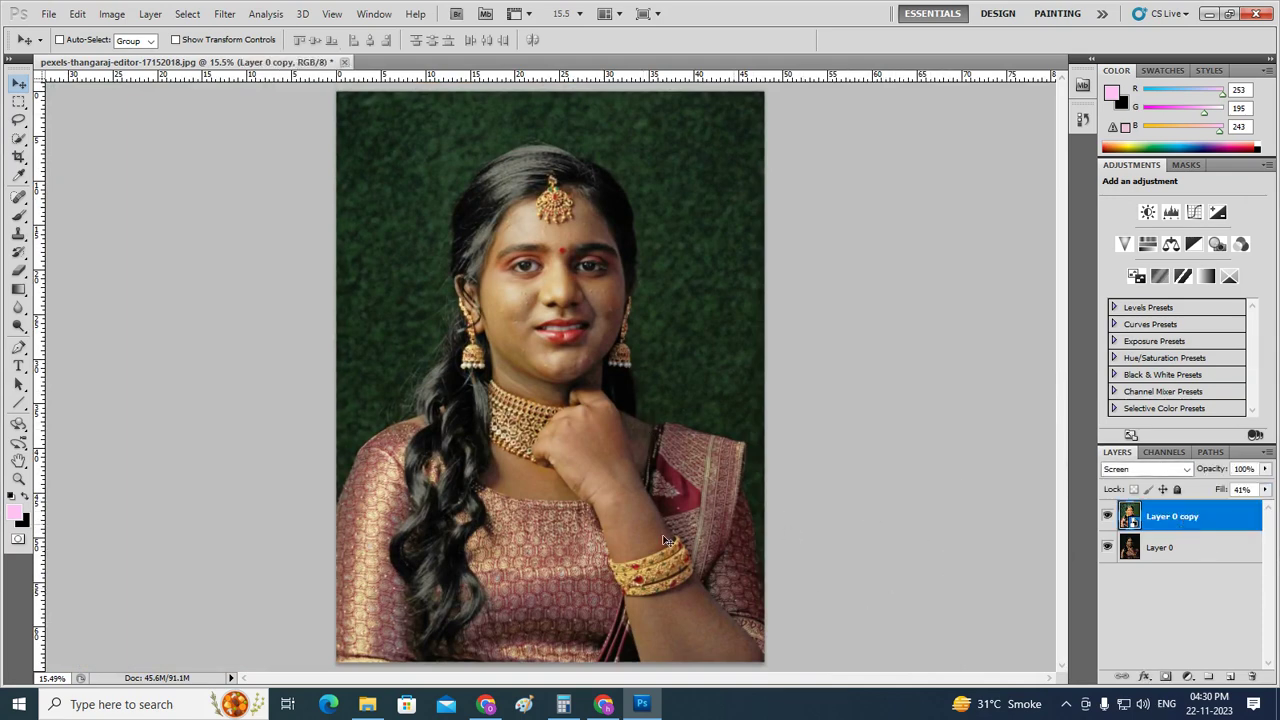
left_click(1187, 553)
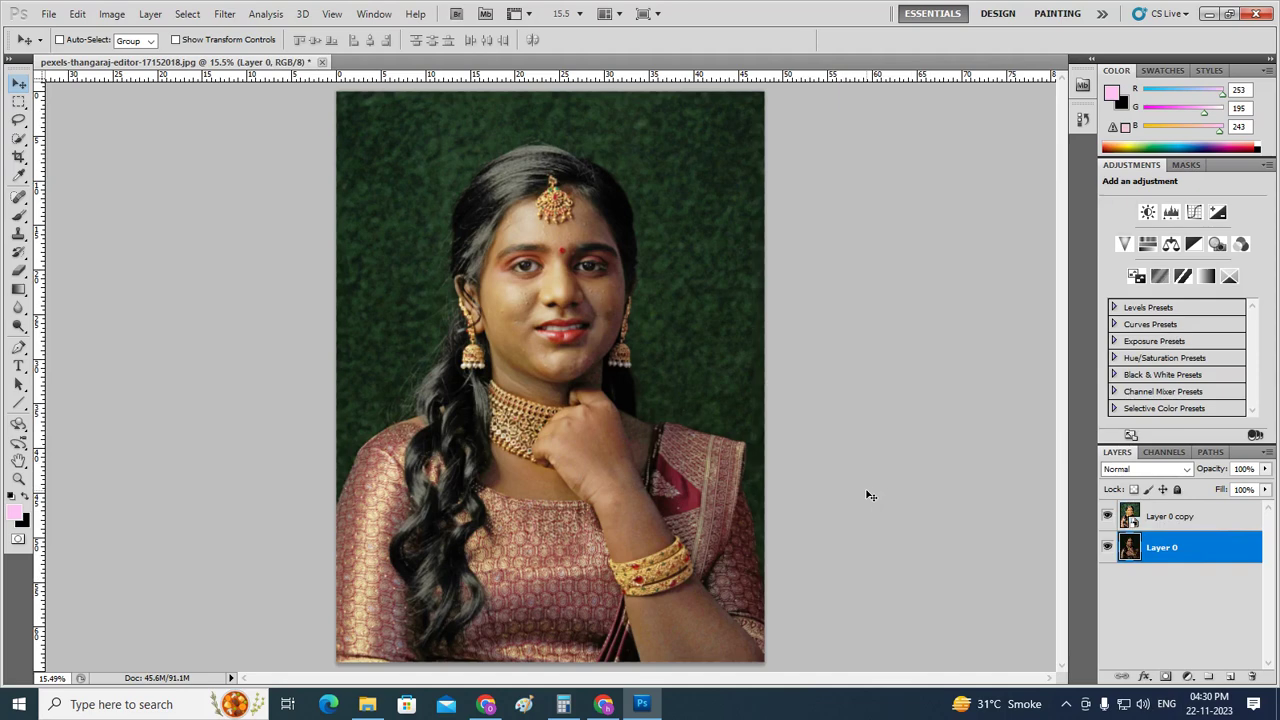
- Widen the canvas to 96 inches, anchored at the left
left_click(112, 14)
left_click(134, 145)
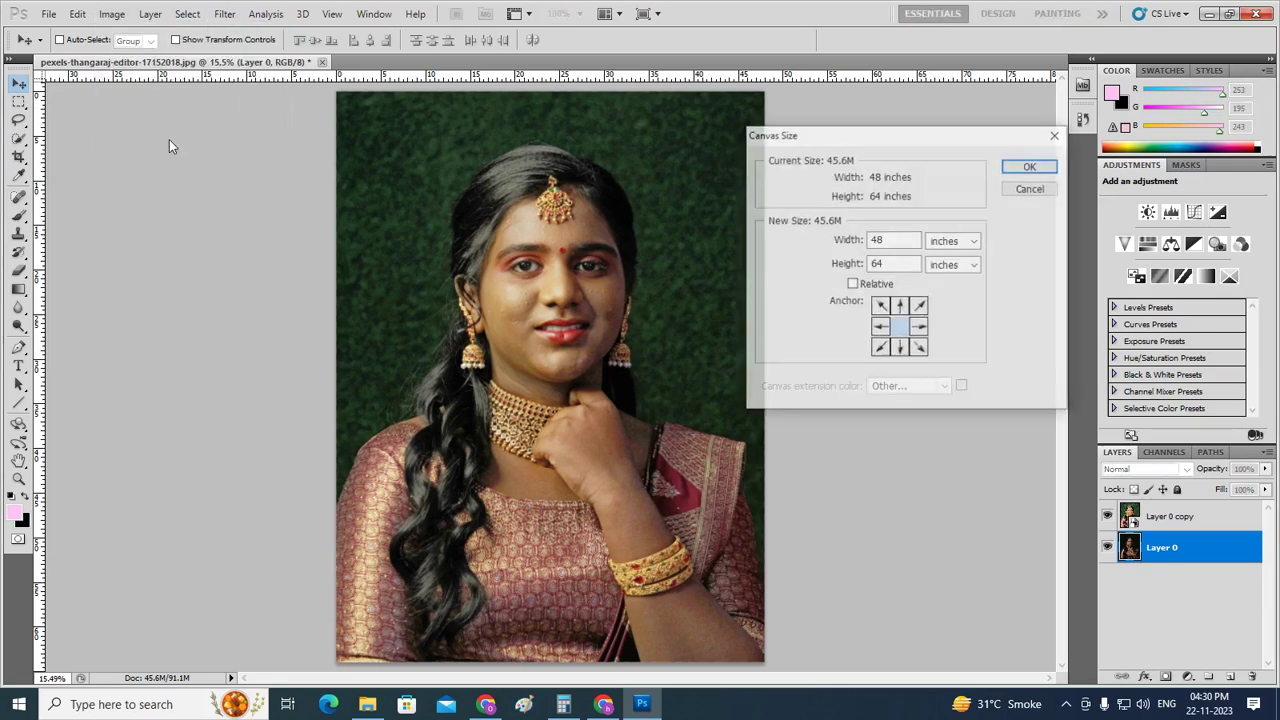
left_click(879, 348)
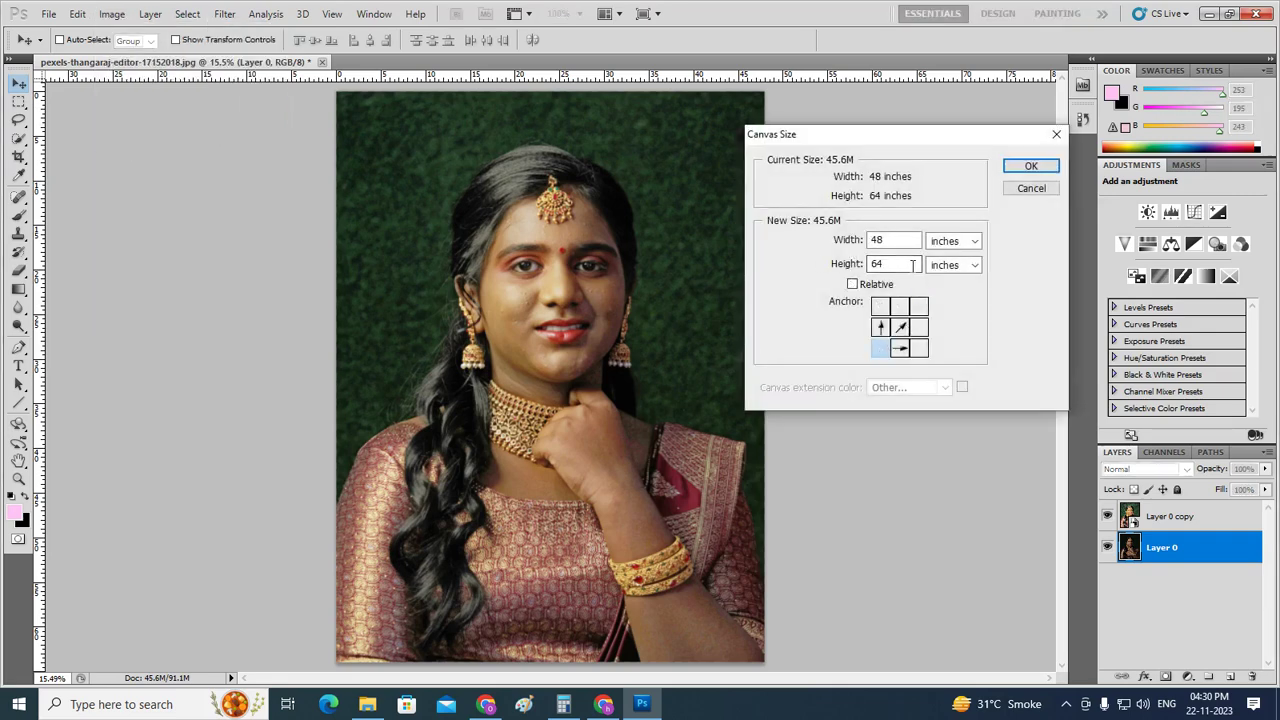
key("Tab")
type("96")
key("Return")
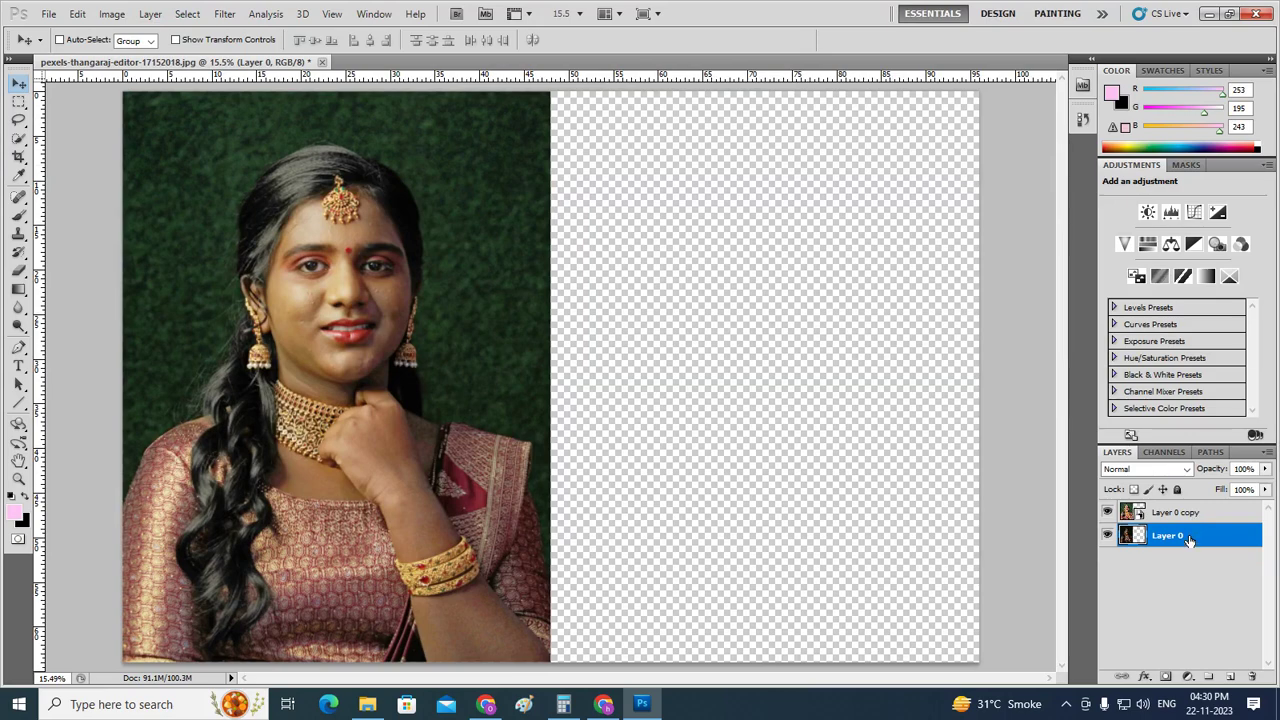
- Duplicate Layer 0 and align the copy to the canvas's right edge
key("ctrl+j")
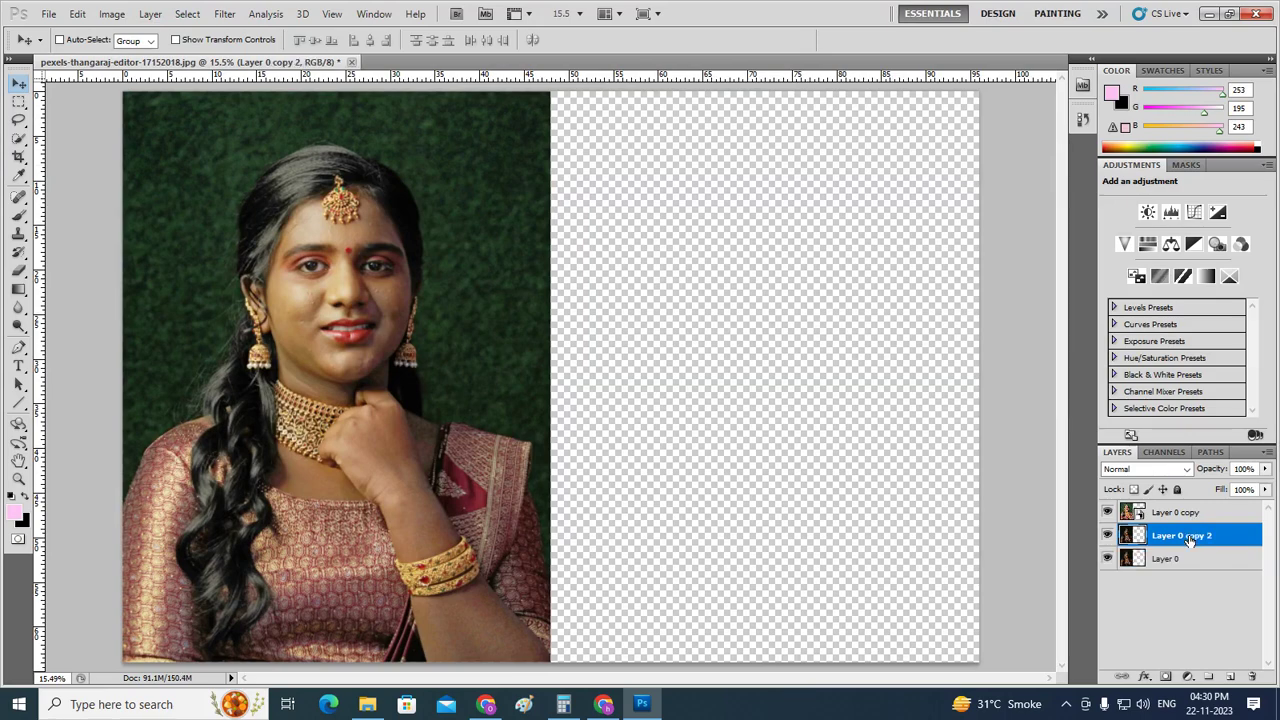
key("ctrl+a")
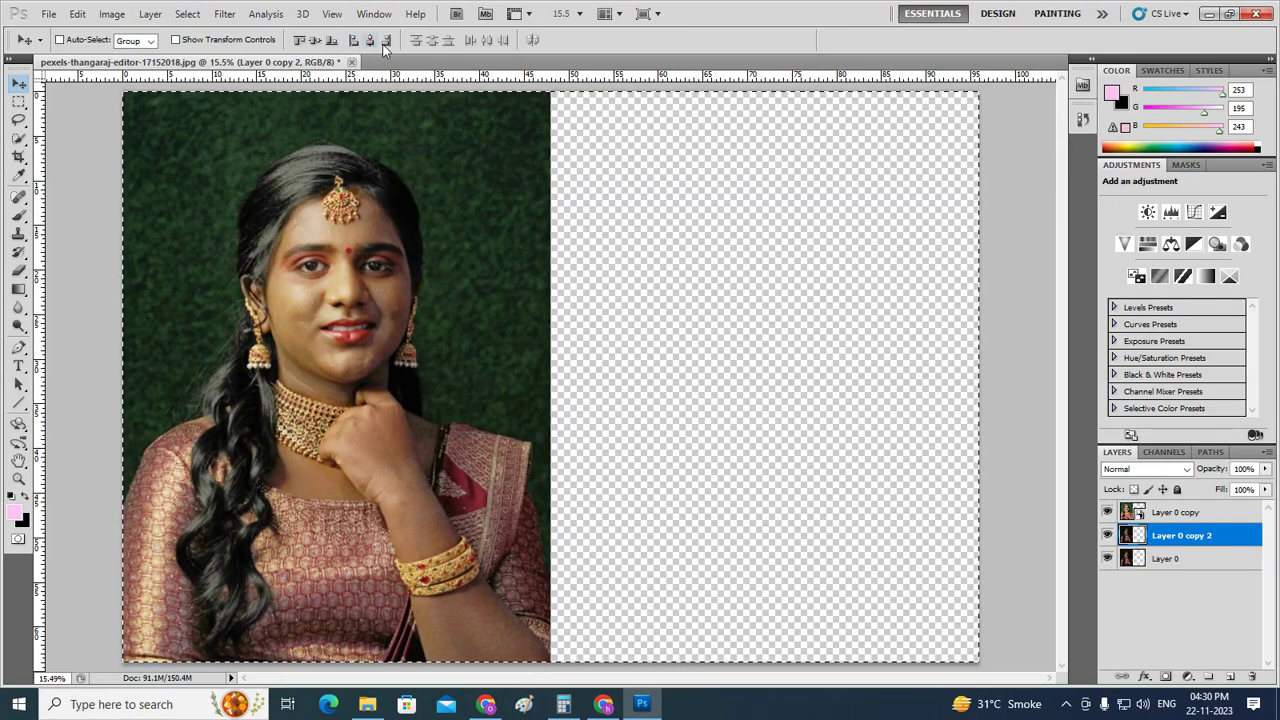
left_click(385, 44)
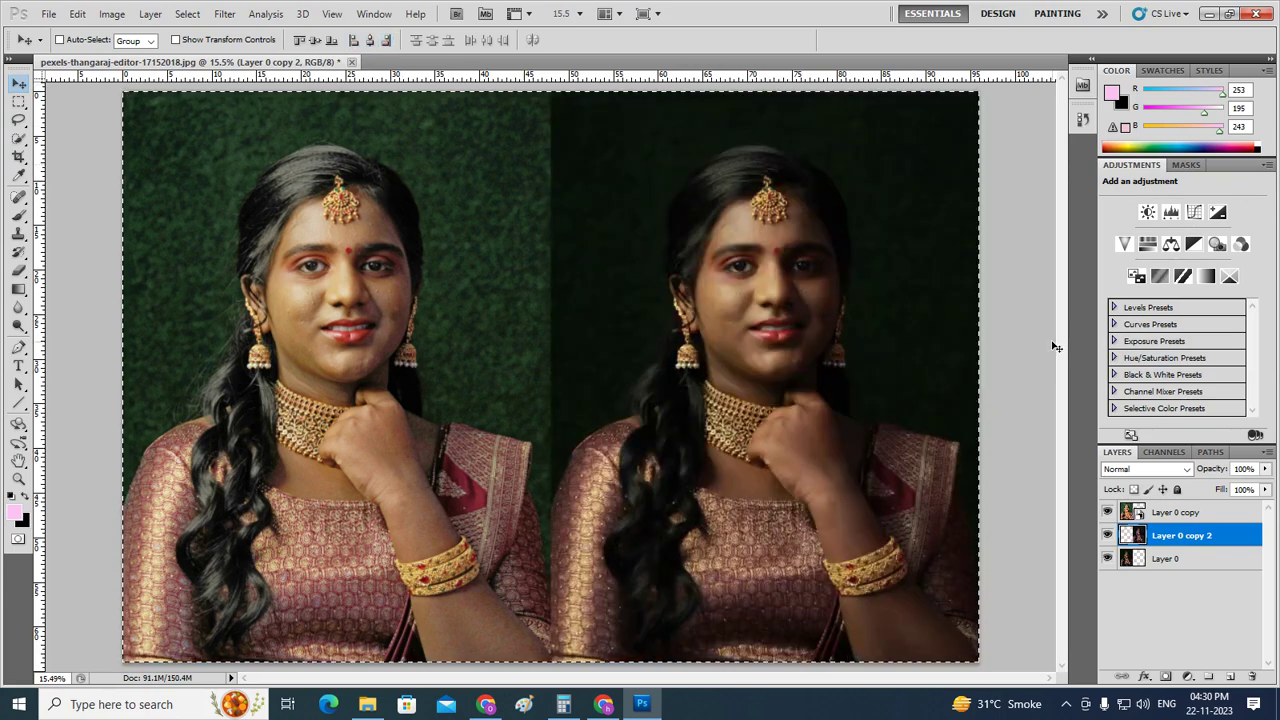
key("ctrl+d")
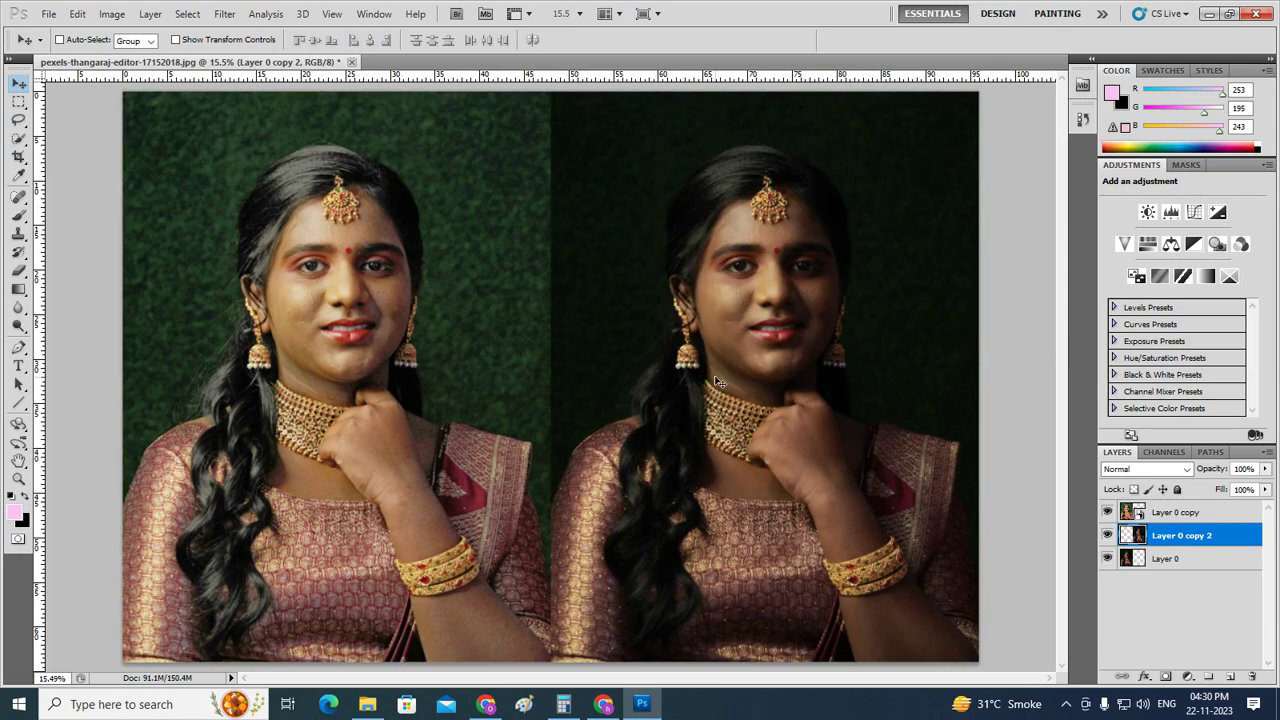
key("ctrl+minus")
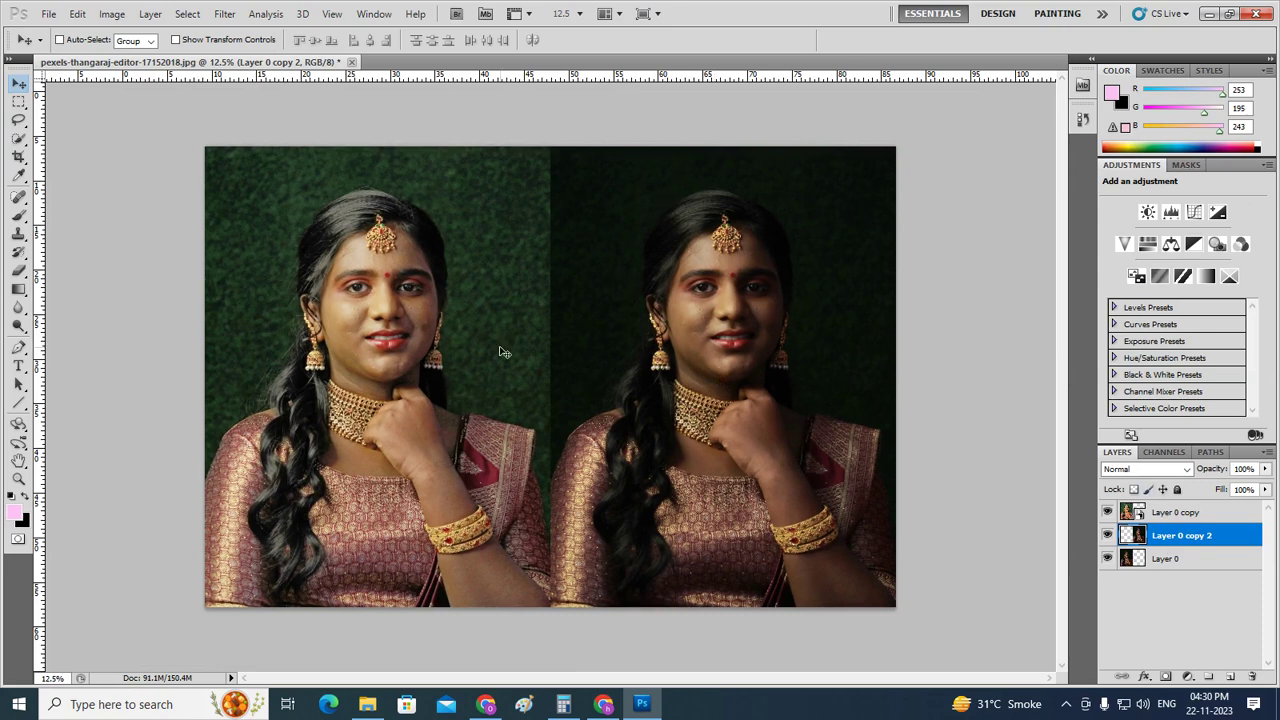
- Make the canvas taller, anchored at the bottom, adding empty space above the photos
key("ctrl+alt+c")
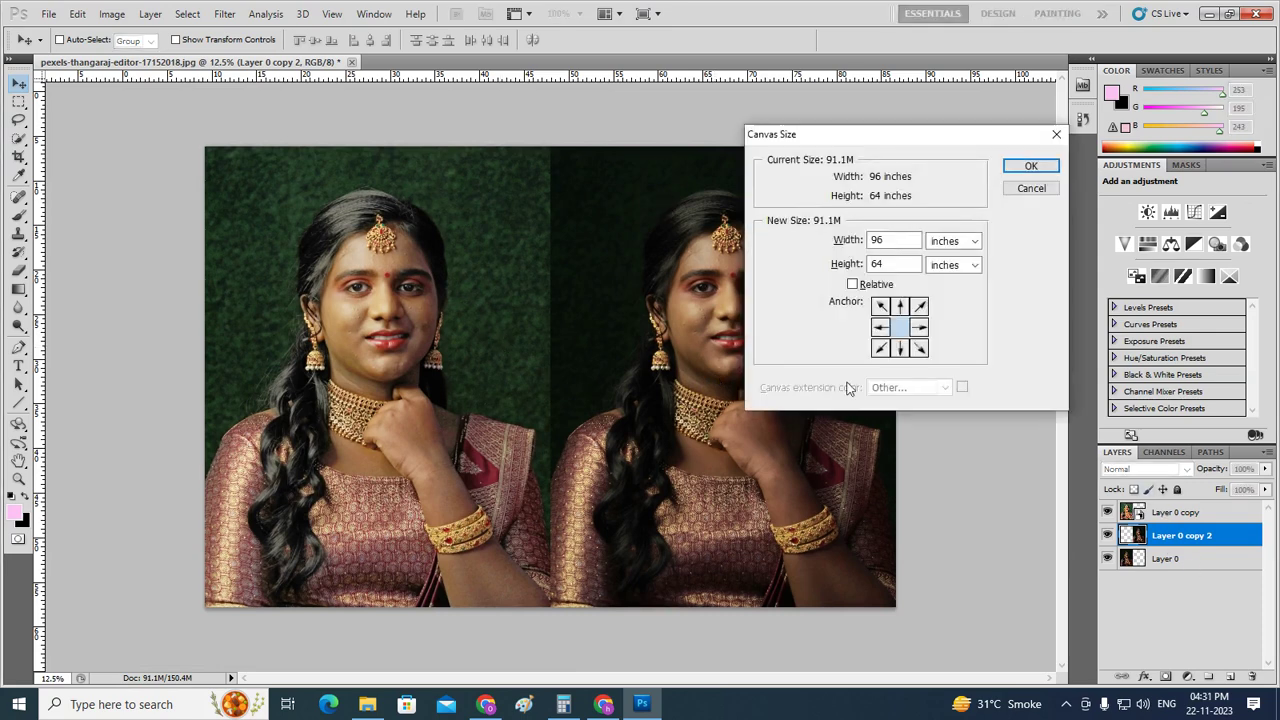
left_click(899, 347)
left_click(858, 265)
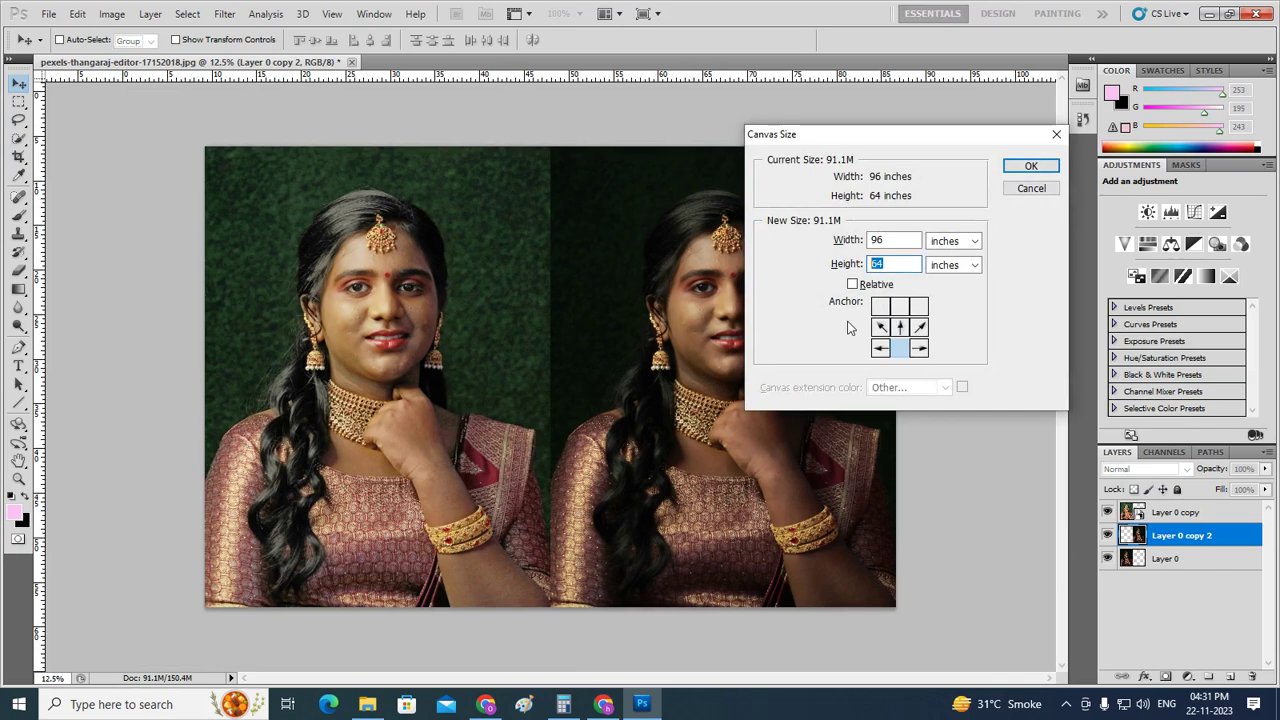
type("8")
key("Return")
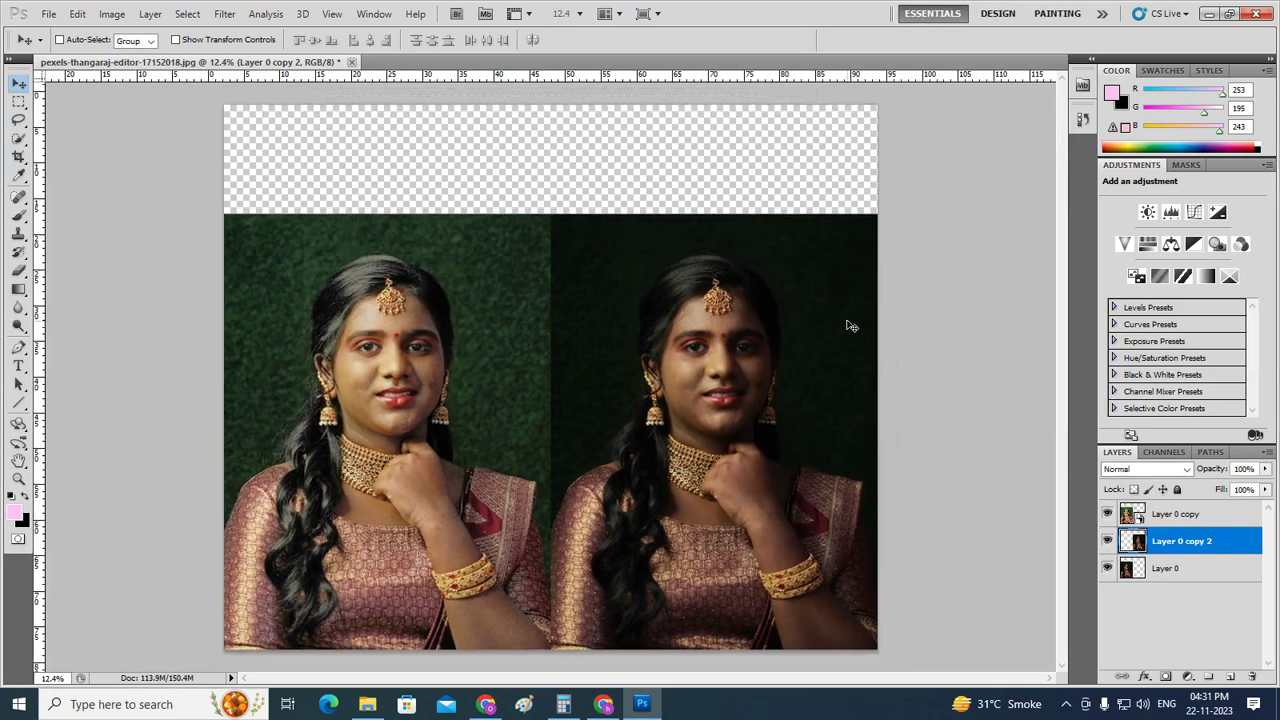
key("ctrl+minus")
key("ctrl+plus")
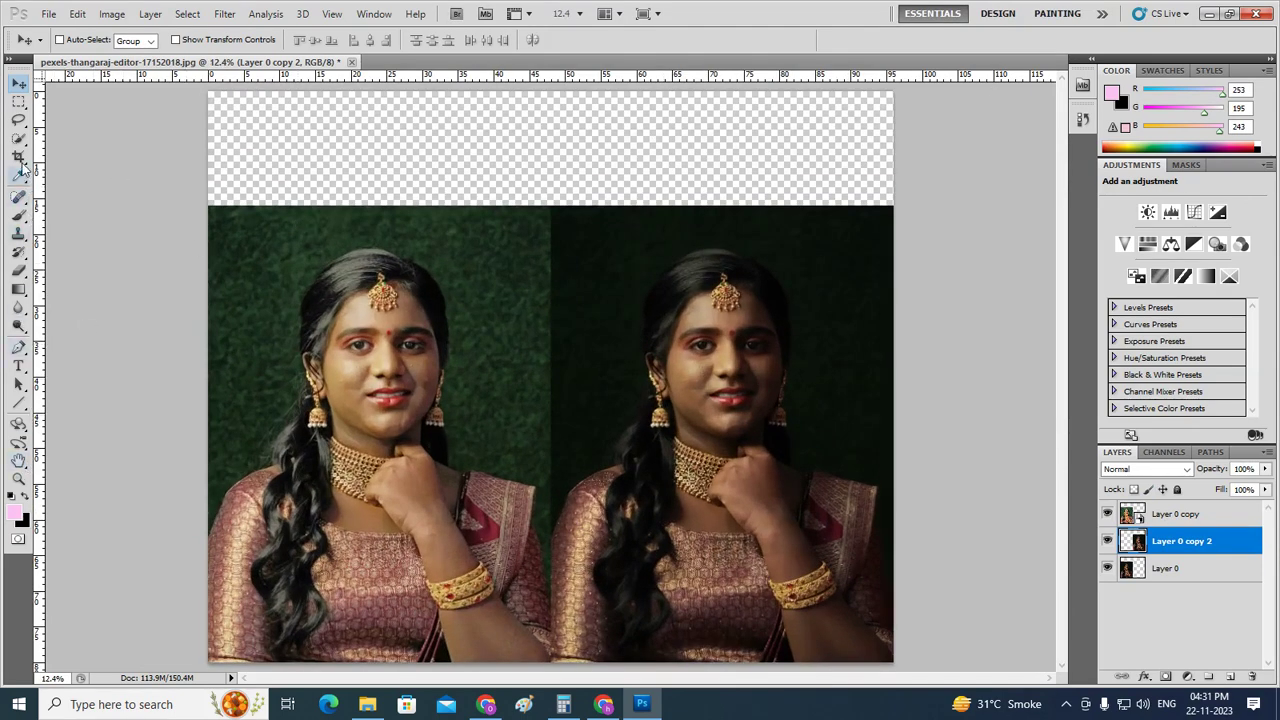
left_click(22, 367)
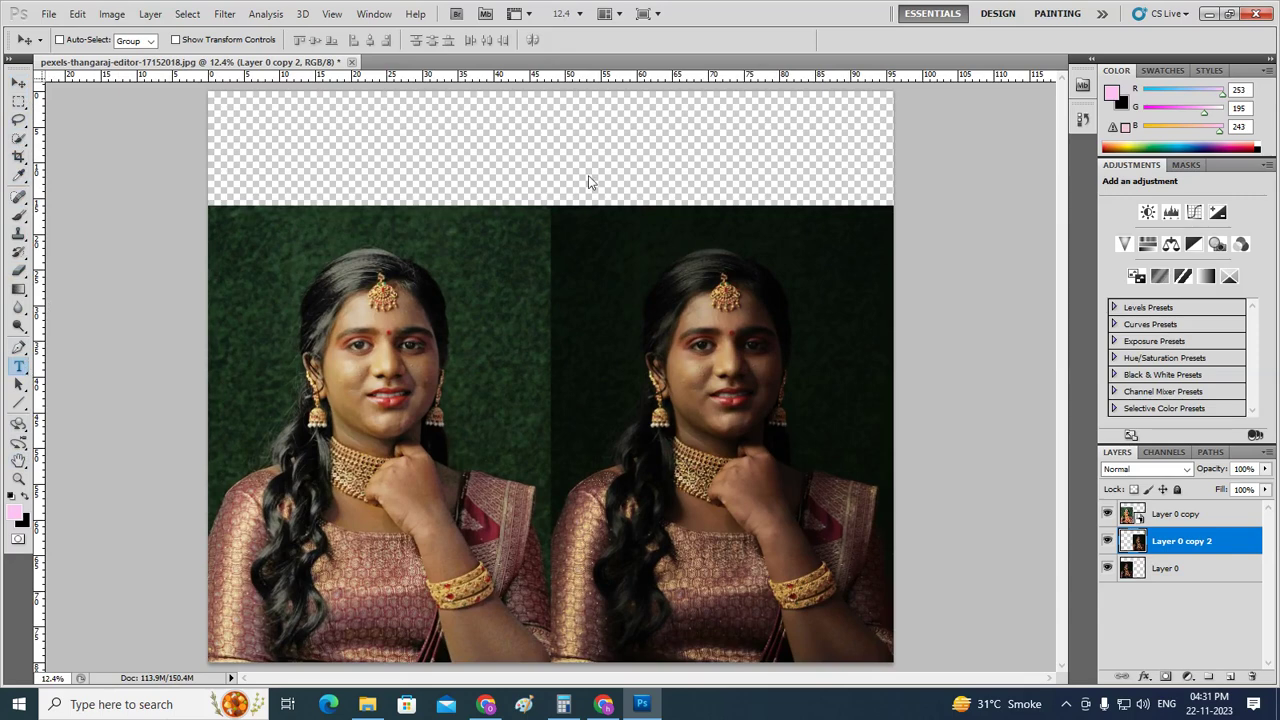
- Add white 'orignal' text, enlarged and placed atop the right photo
left_click(650, 164)
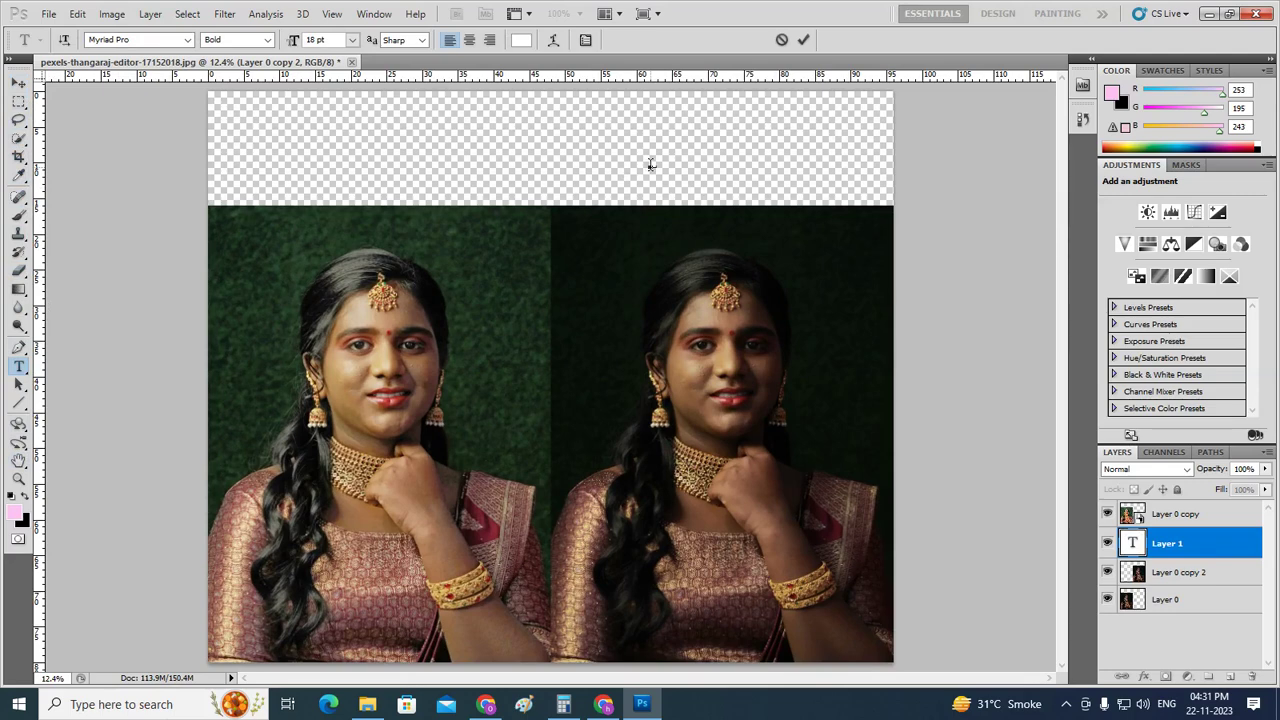
left_click(20, 86)
key("ctrl+t")
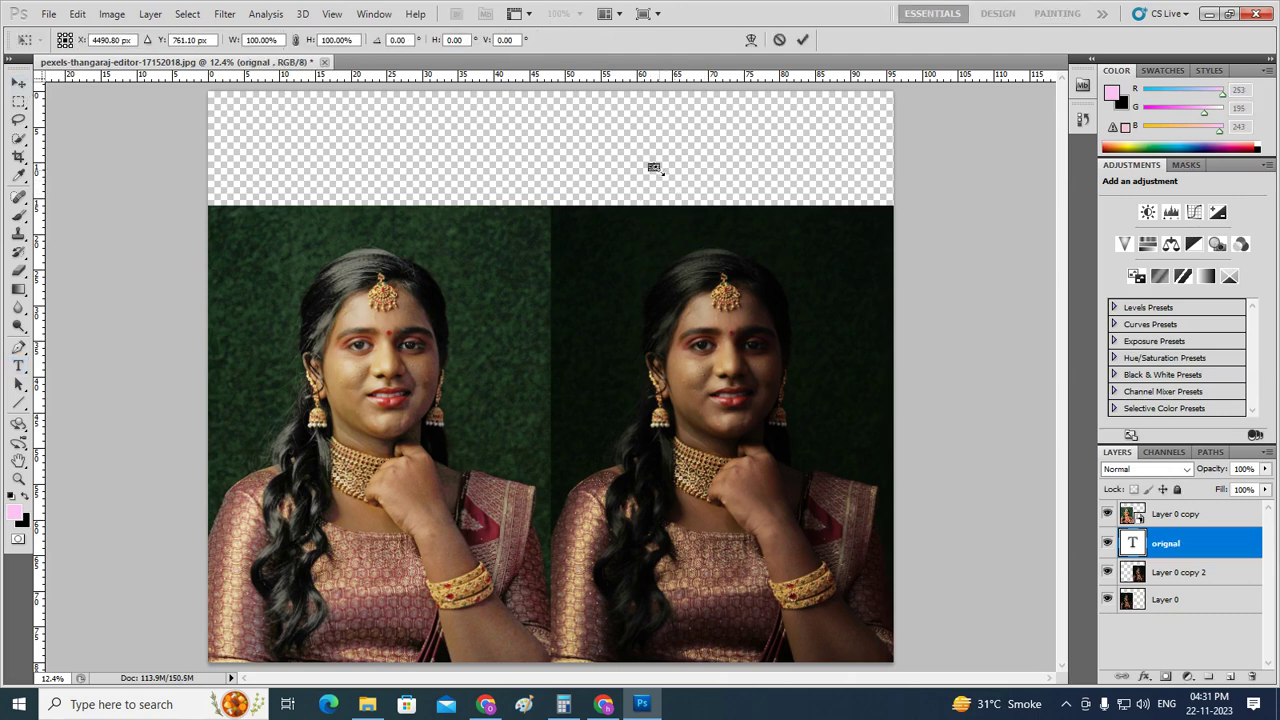
left_click_drag(654, 168, 760, 225)
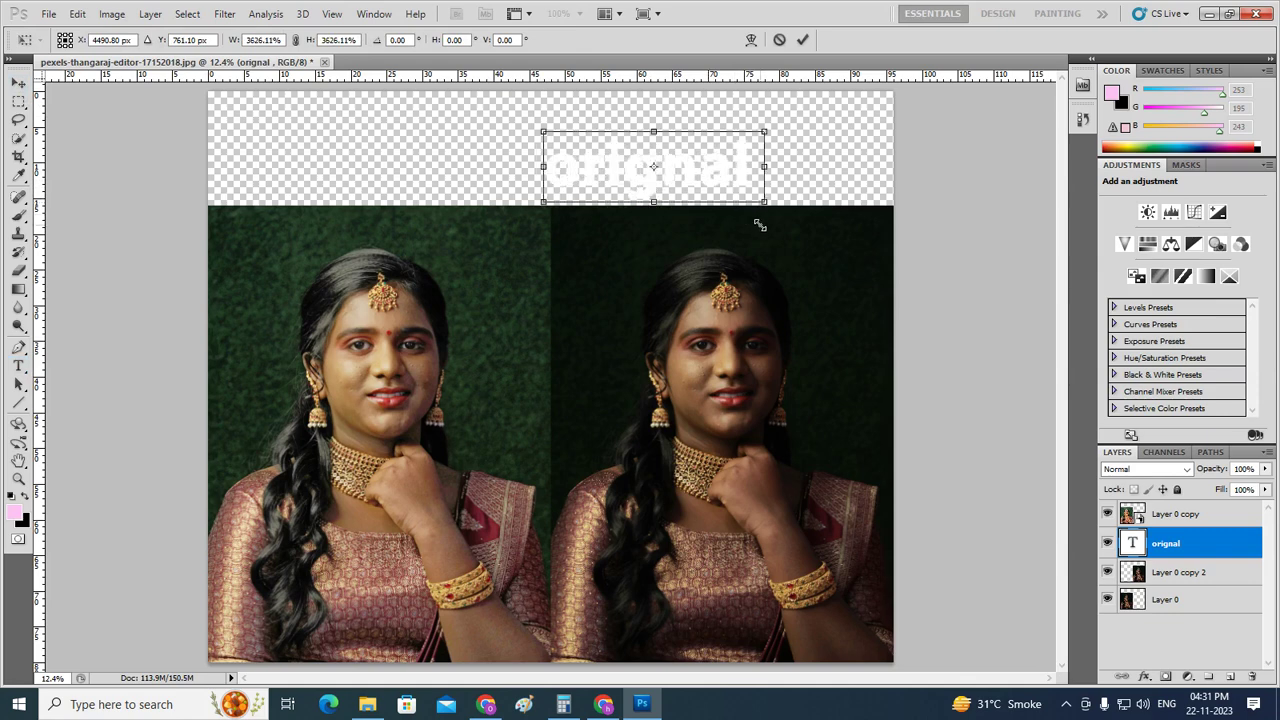
left_click_drag(743, 177, 866, 260)
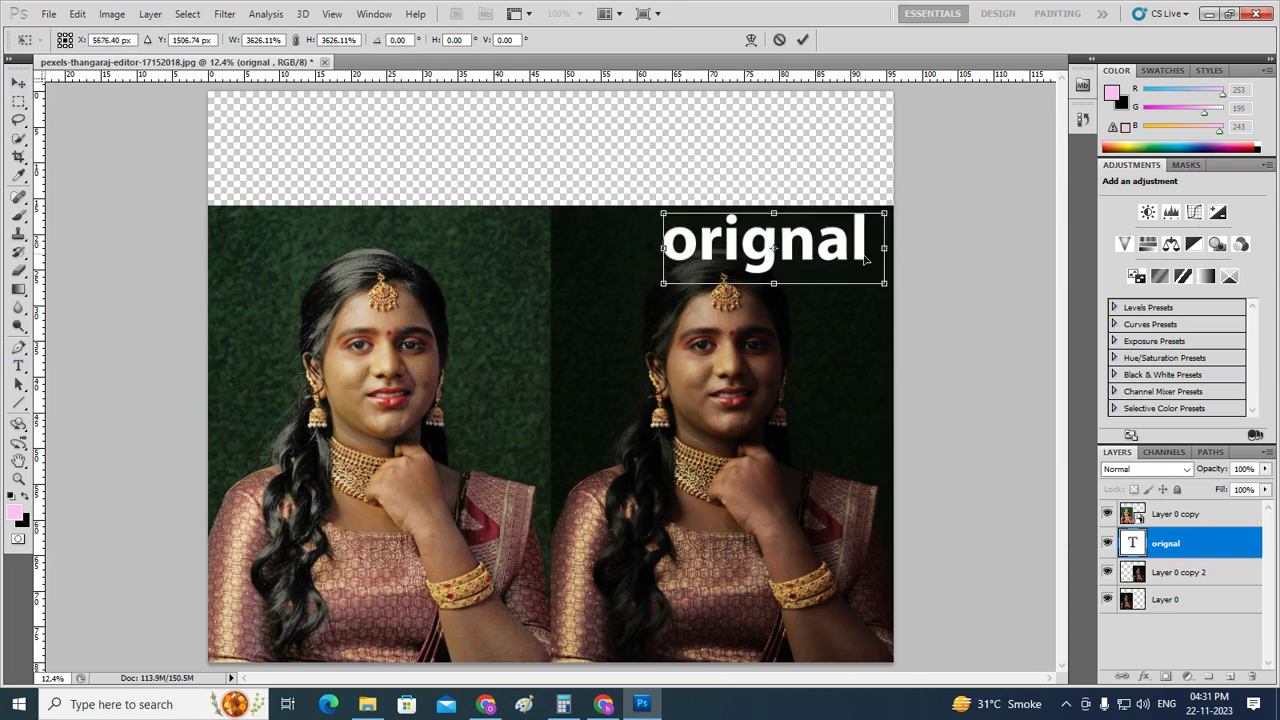
left_click(802, 39)
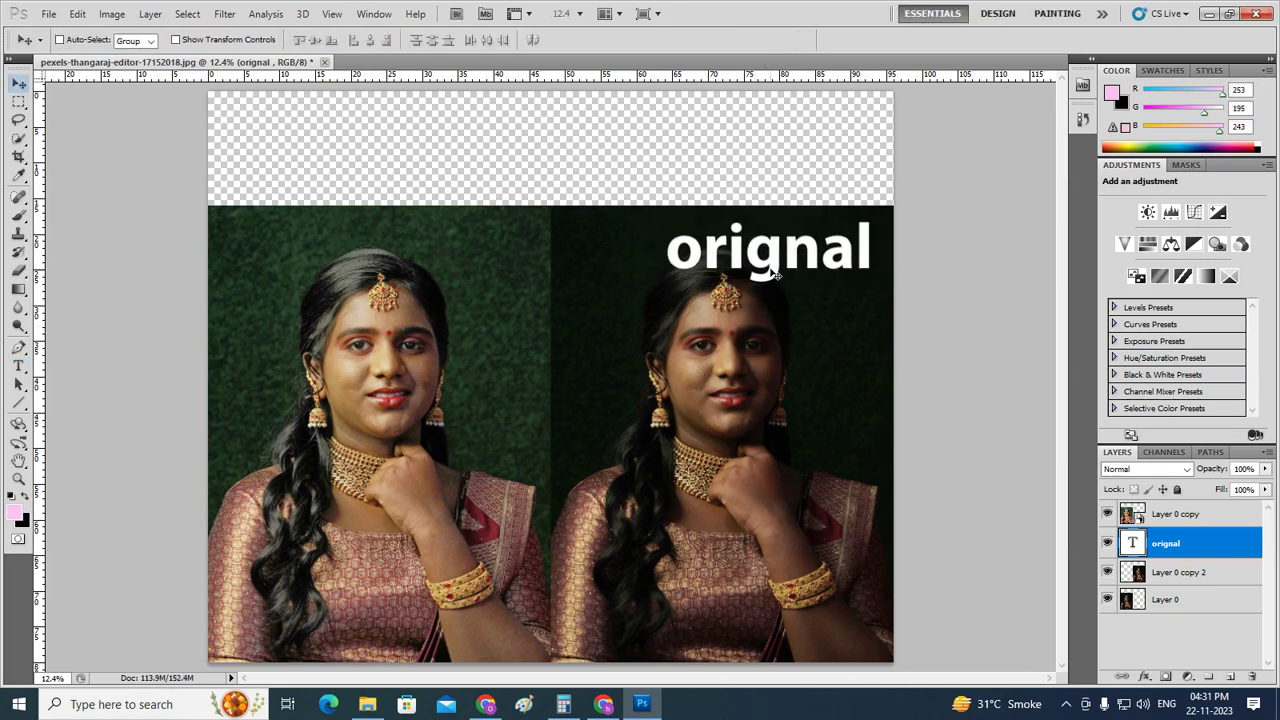
- Duplicate the label onto the left photo and retype it as 'change'
mouse_move(778, 274)
left_mouse_down()
mouse_move(445, 270)
mouse_move(427, 250)
left_mouse_up()
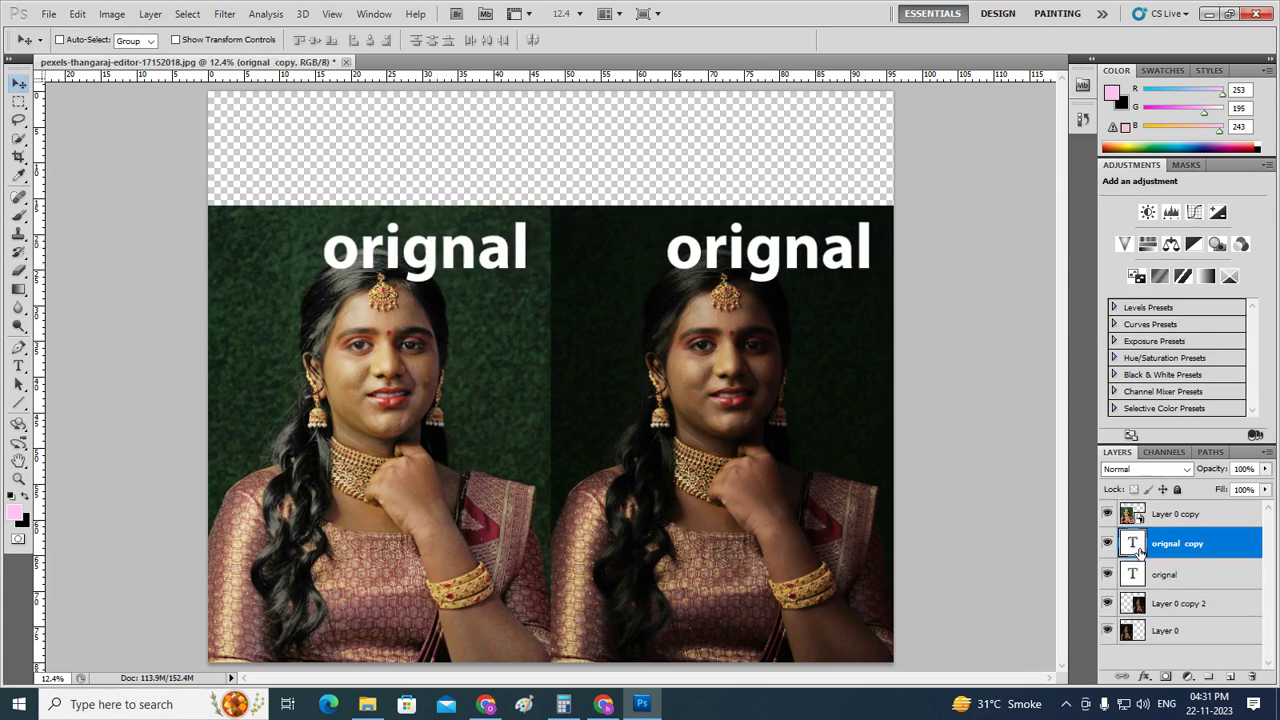
key("t")
double_click(520, 250)
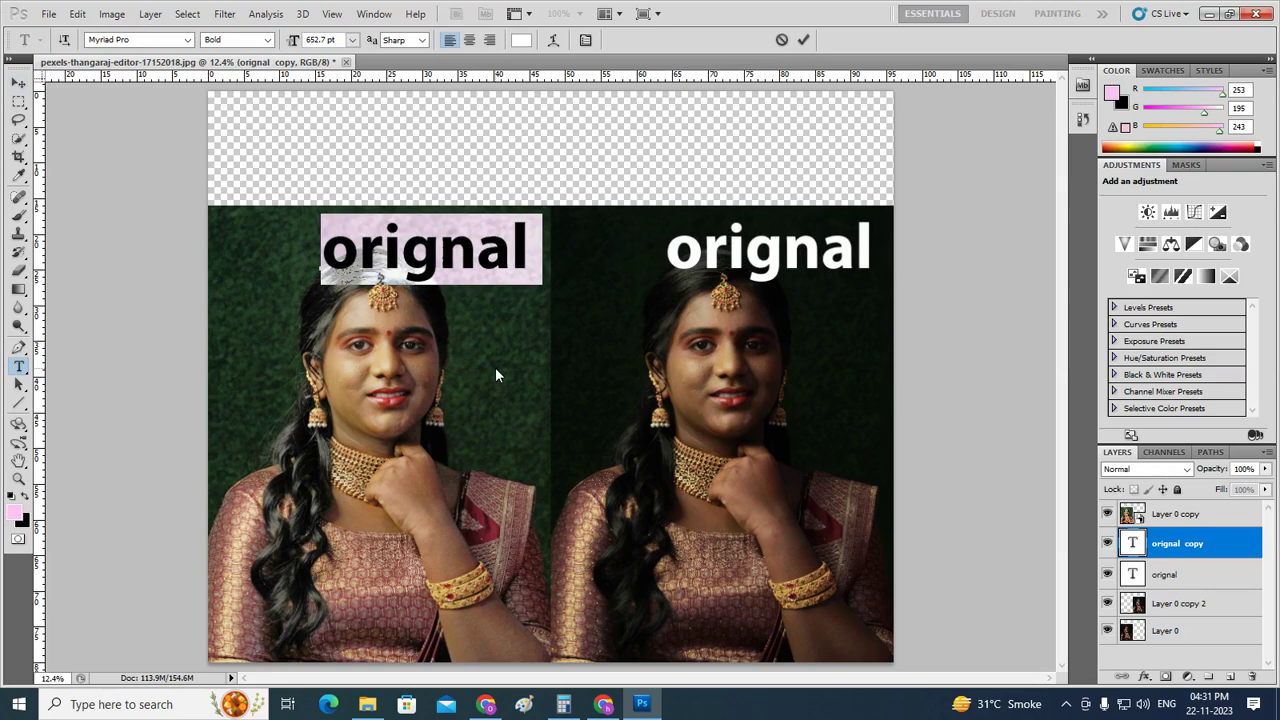
type("ch")
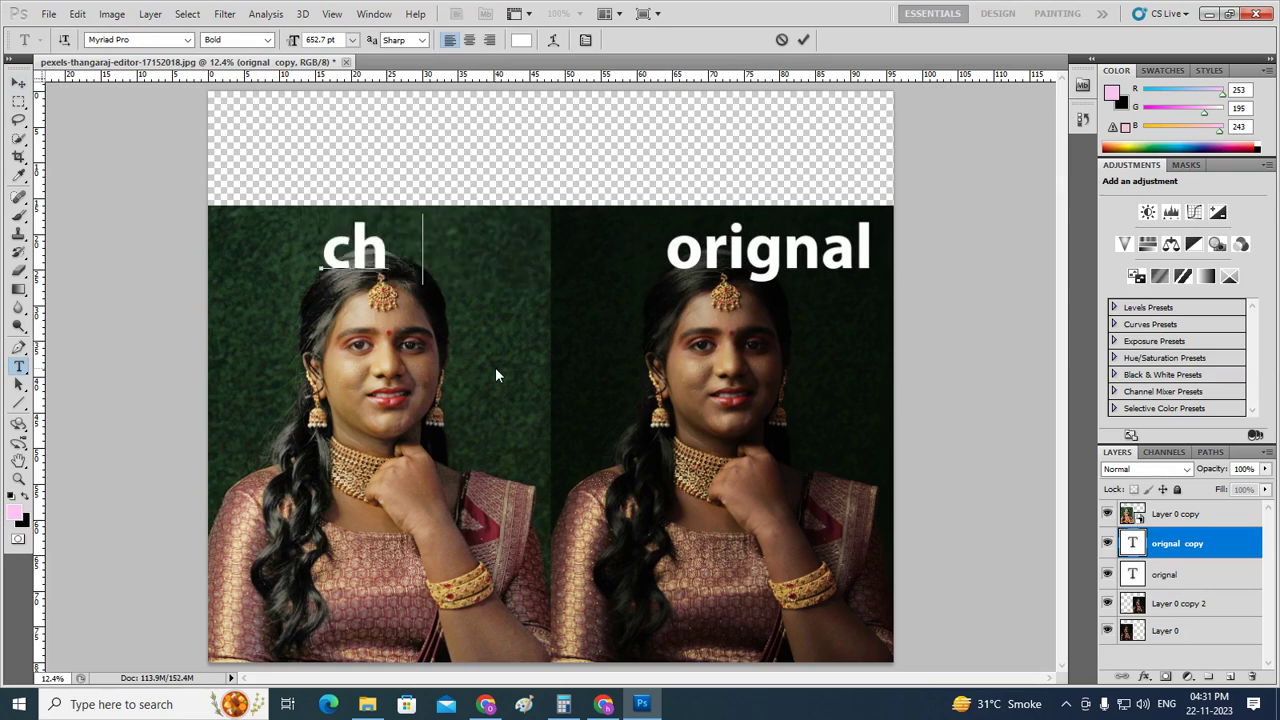
type("ange")
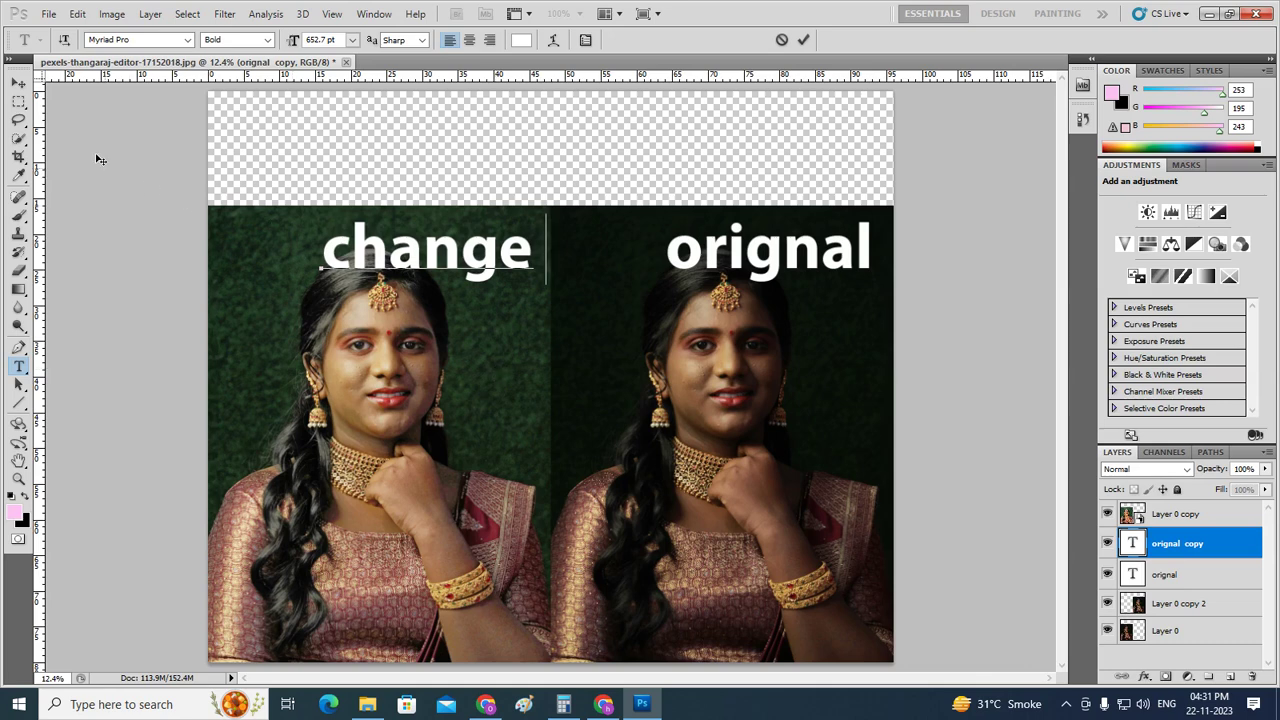
left_click(18, 82)
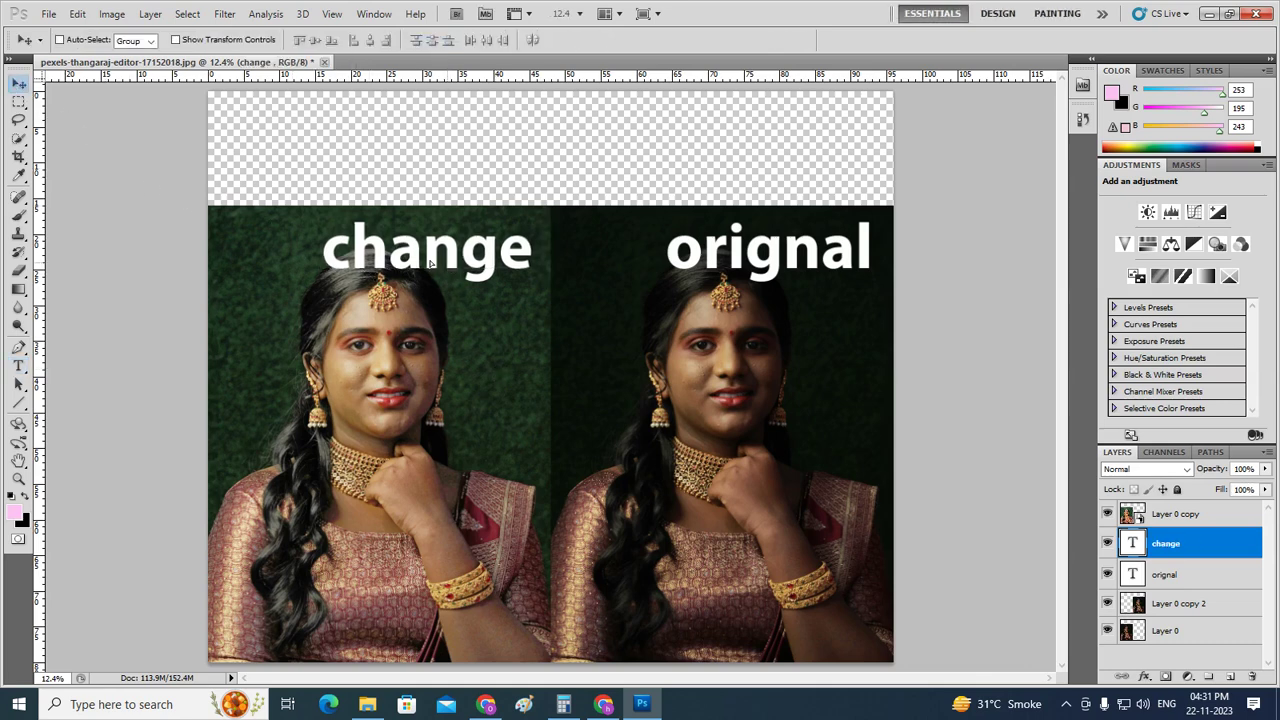
left_click_drag(430, 262, 340, 264)
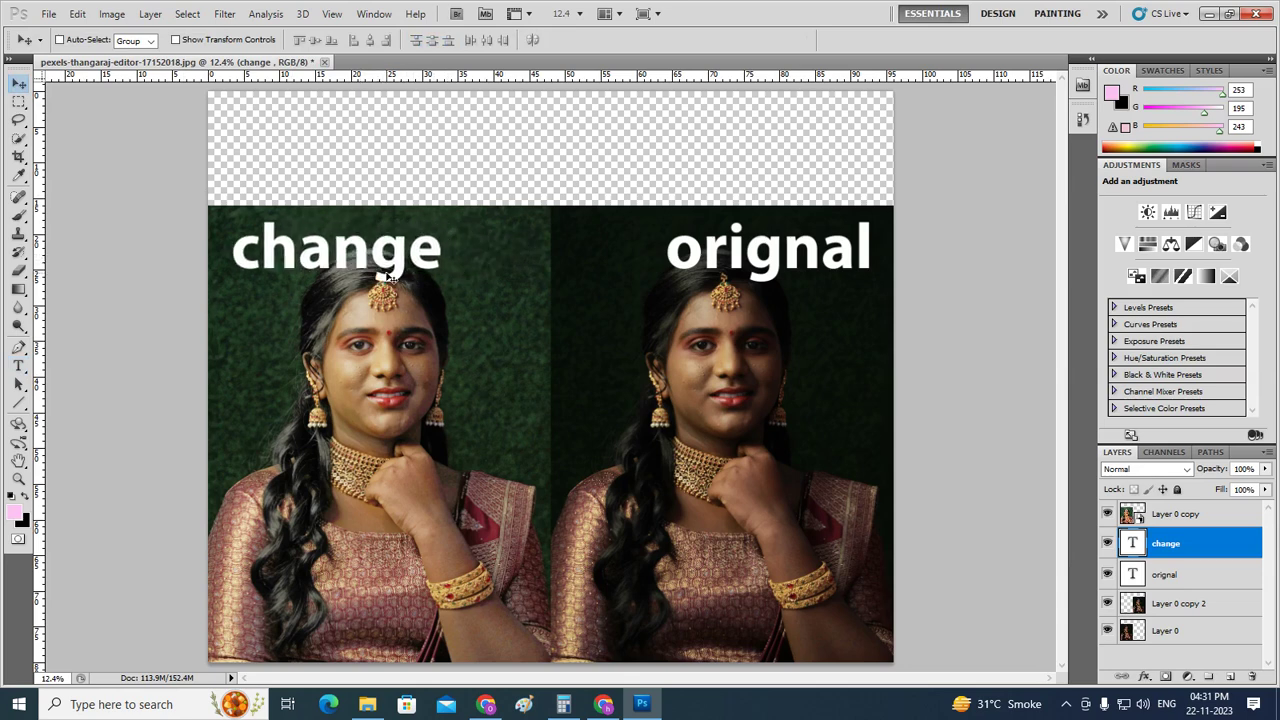
- Rotate the 'change' label about 54 degrees and shrink it to about 73%
key("ctrl+t")
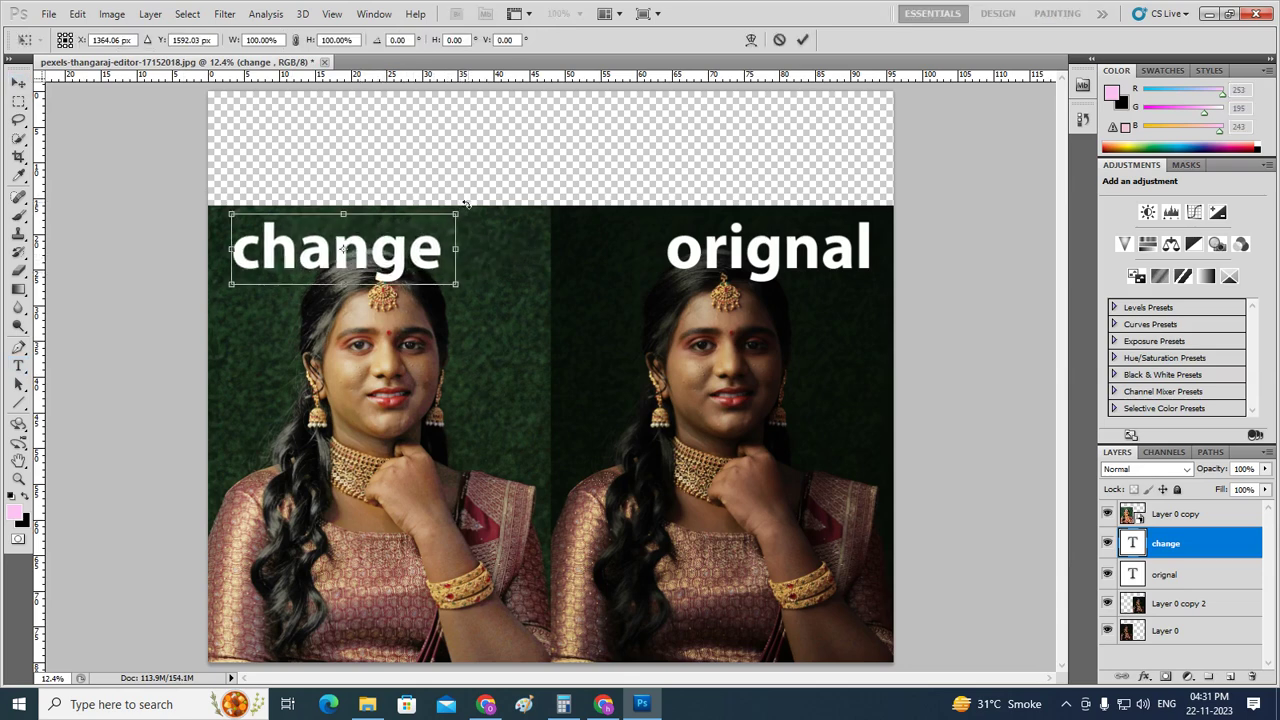
left_click_drag(465, 204, 373, 127)
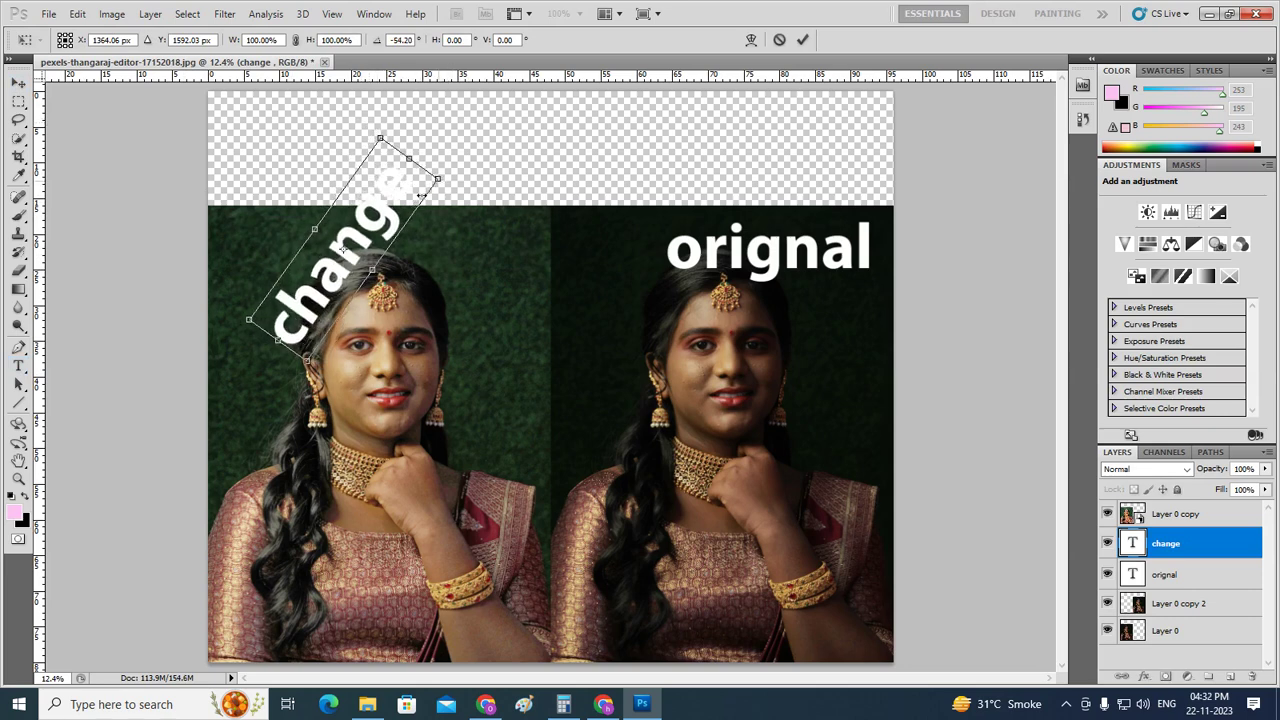
left_click_drag(421, 196, 301, 263)
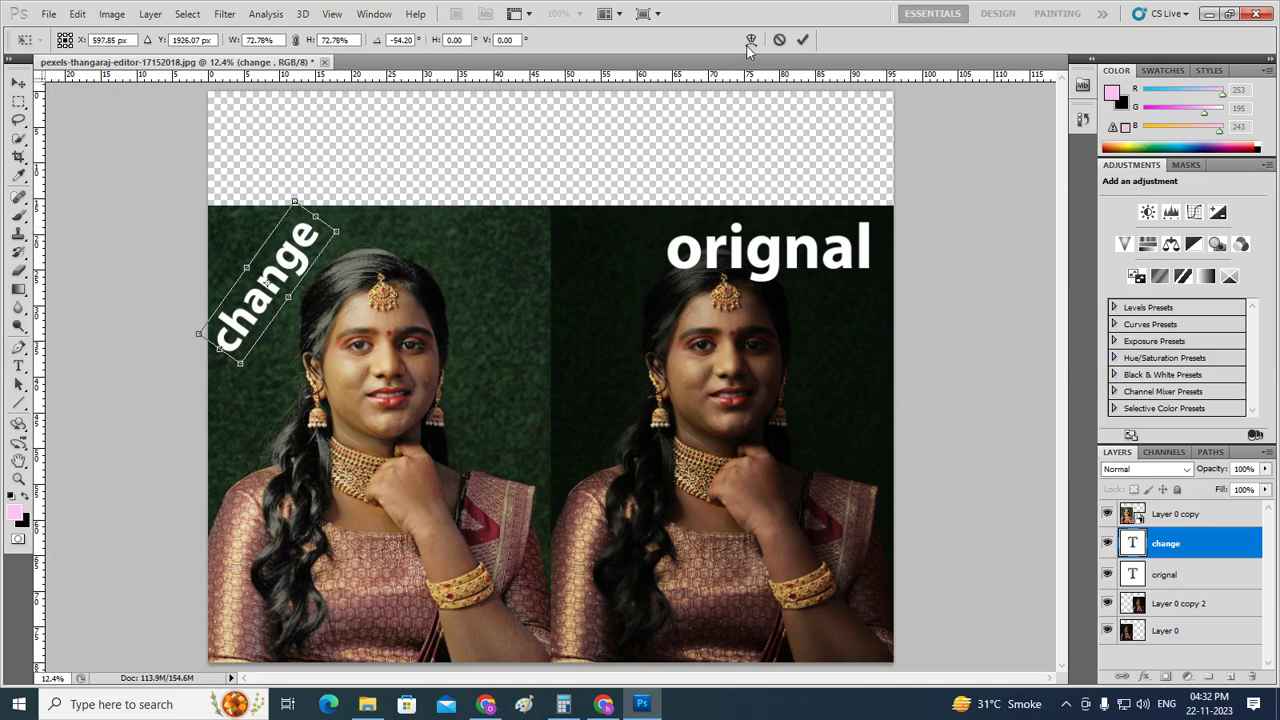
left_click(803, 39)
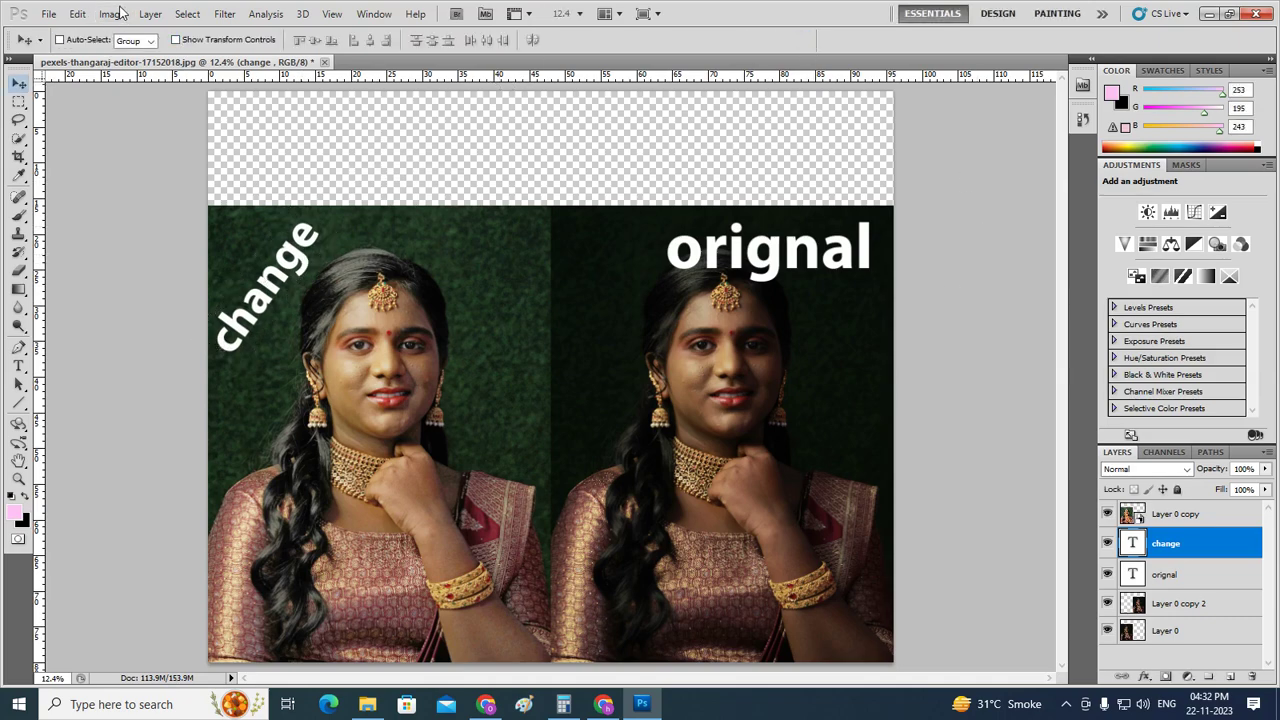
- Trim off the transparent band with Trim based on Transparent Pixels, then select Layer 0 copy
left_click(111, 14)
left_click(140, 190)
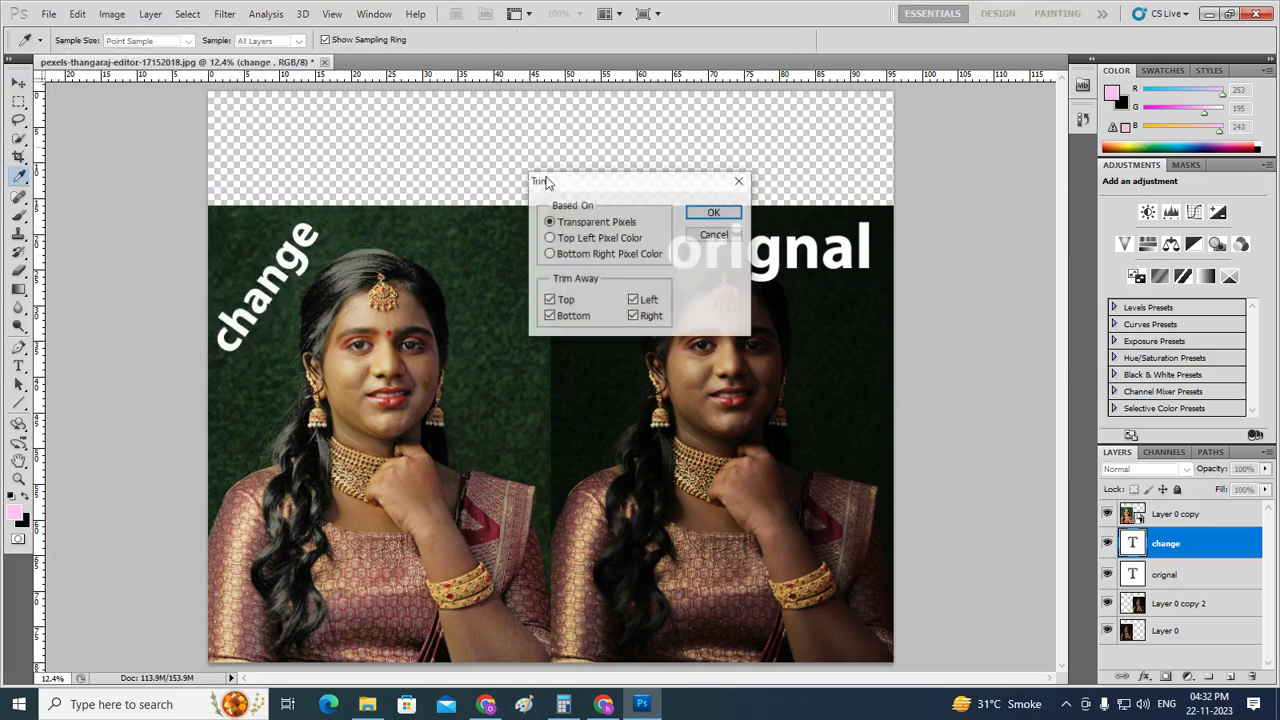
left_click(722, 209)
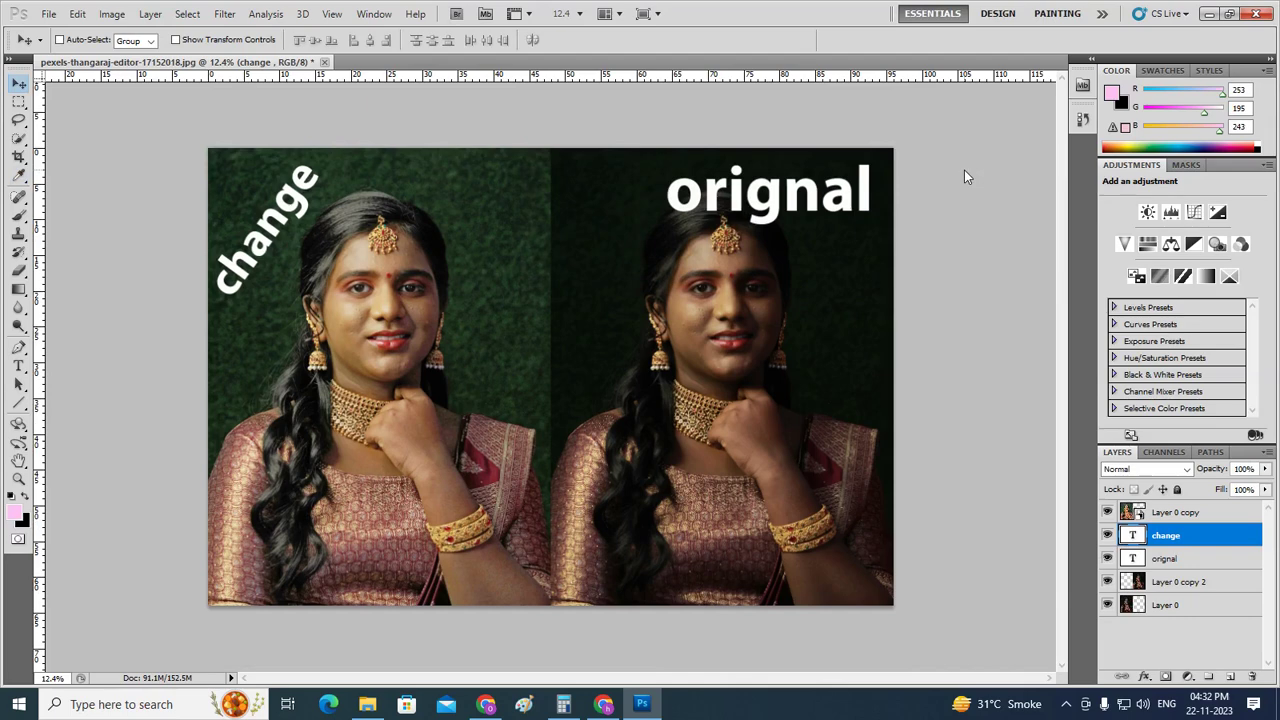
left_click(1214, 518)
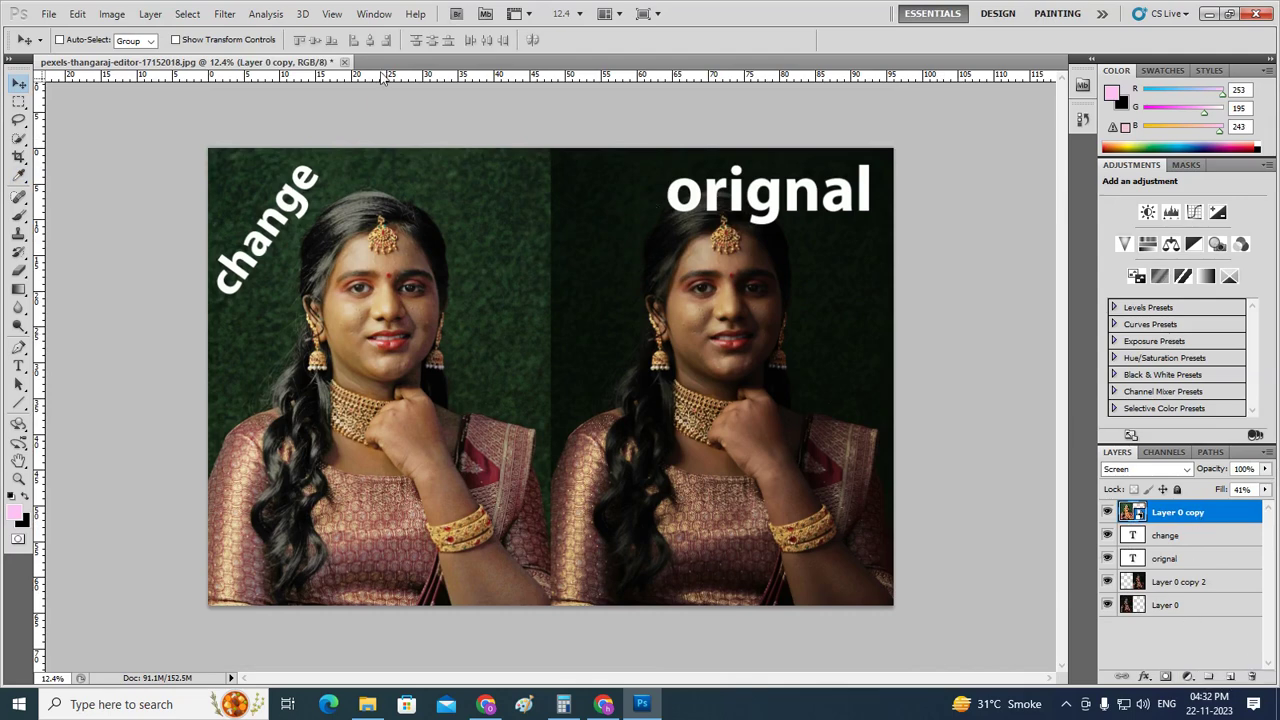
- Apply a 1.4-pixel Gaussian Blur to Layer 0 copy
left_click(112, 14)
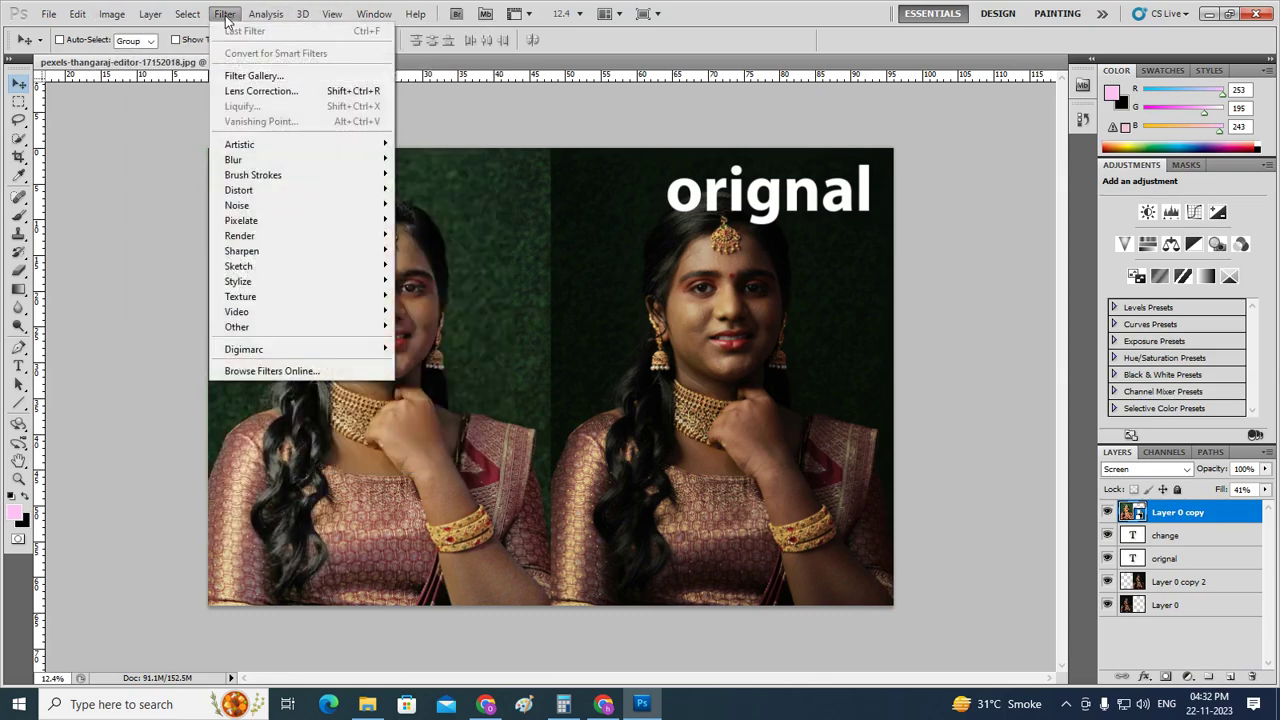
mouse_move(300, 160)
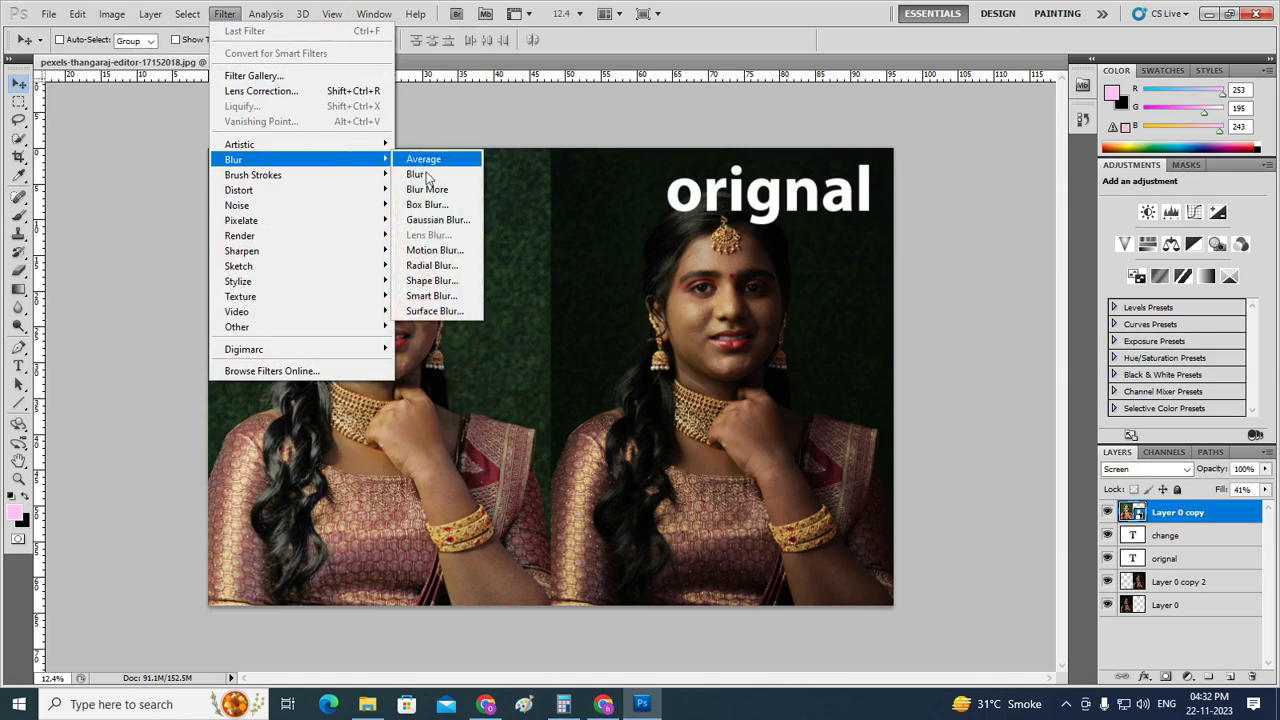
left_click(437, 220)
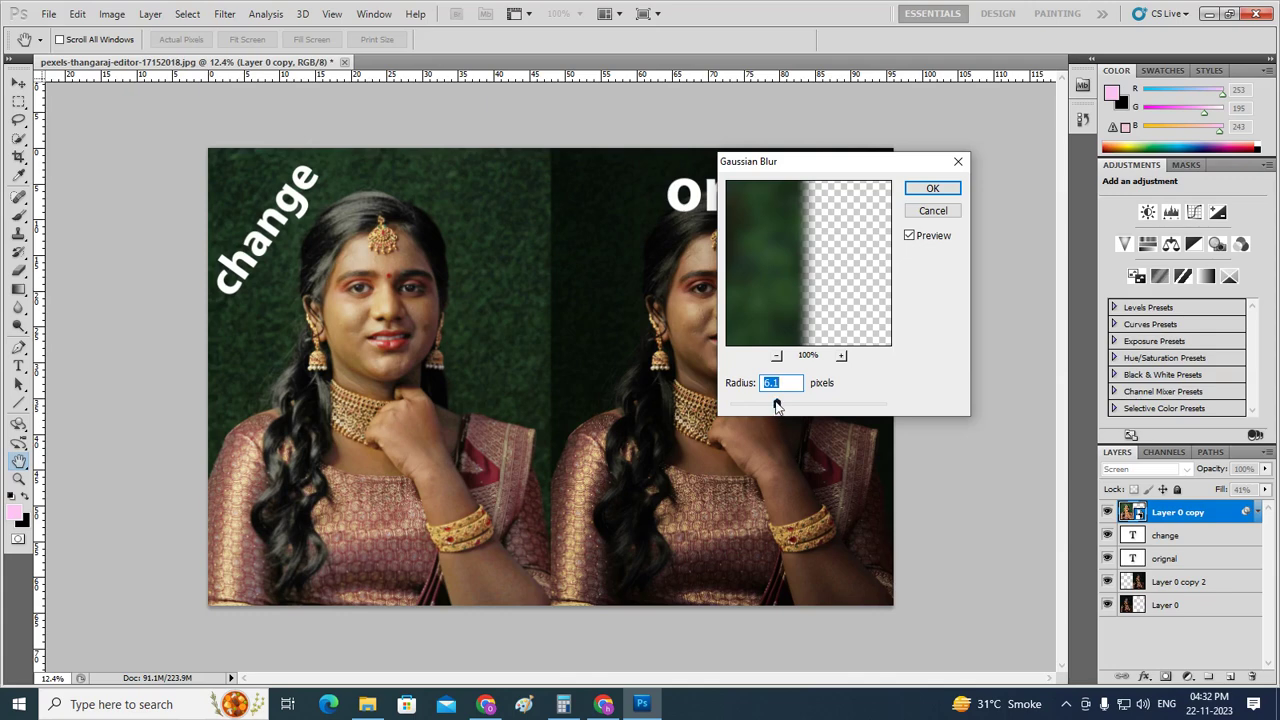
left_click_drag(777, 405, 745, 409)
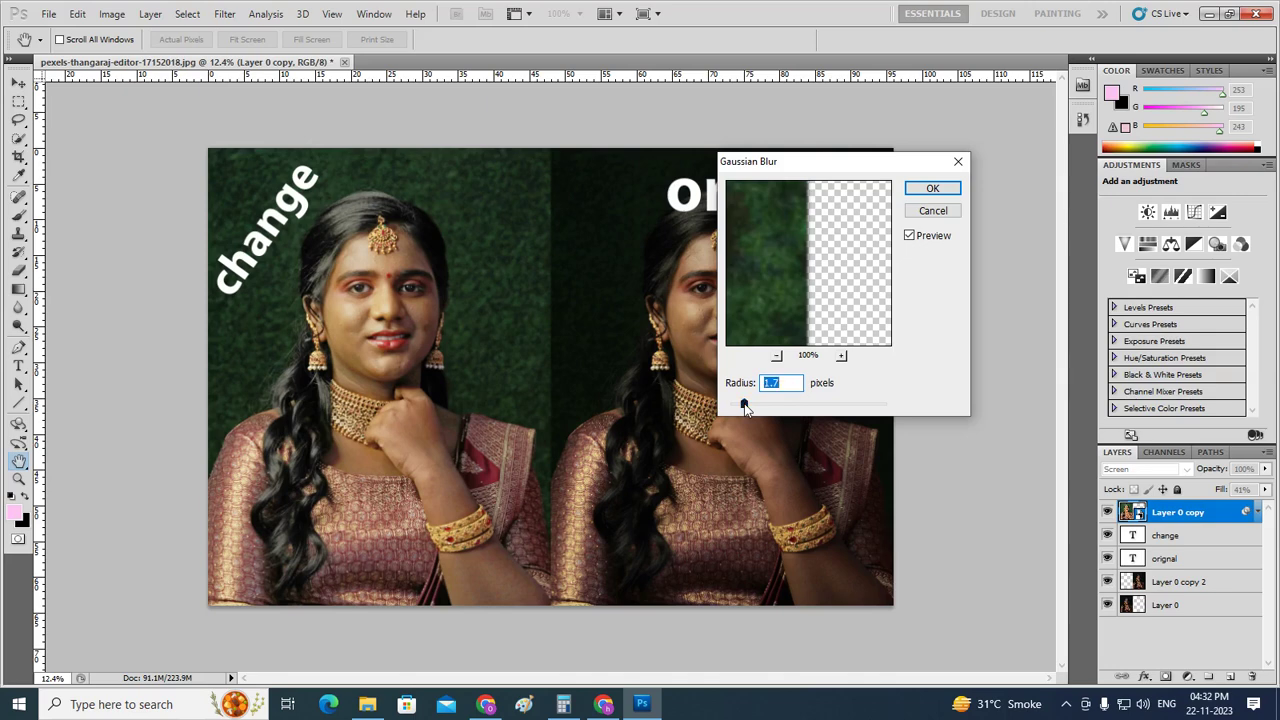
left_click_drag(744, 407, 741, 407)
left_click(930, 190)
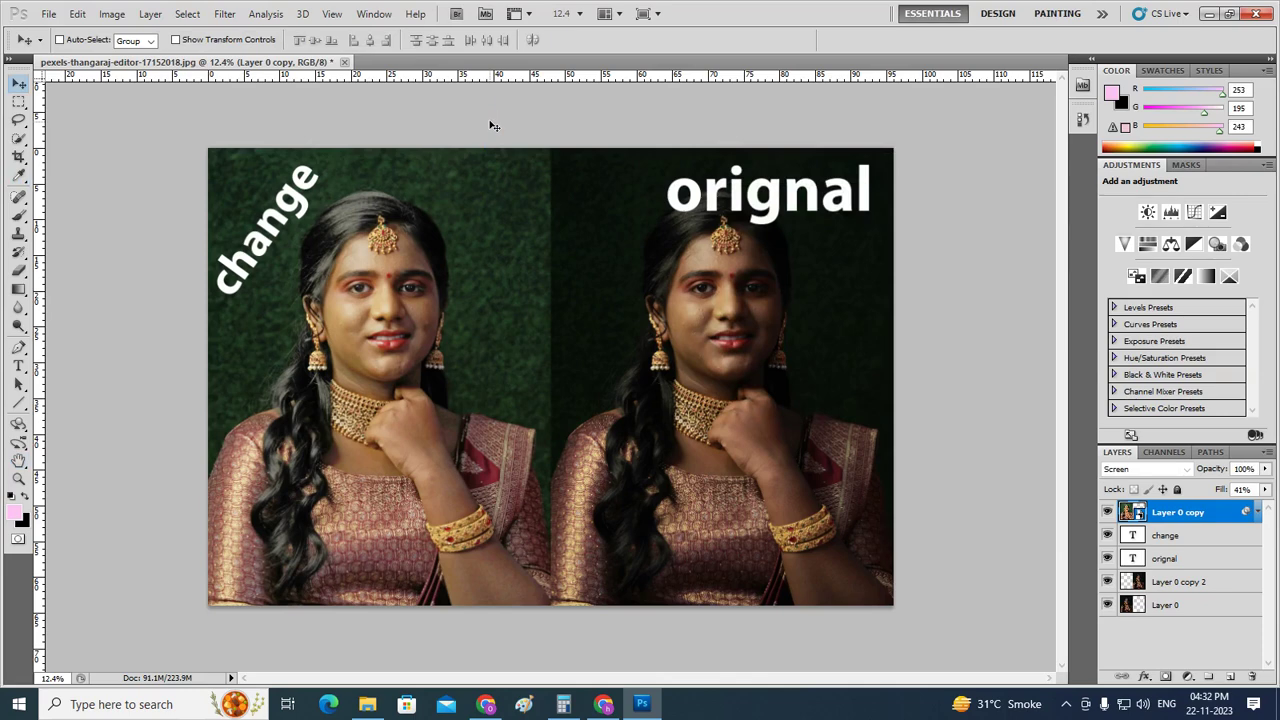